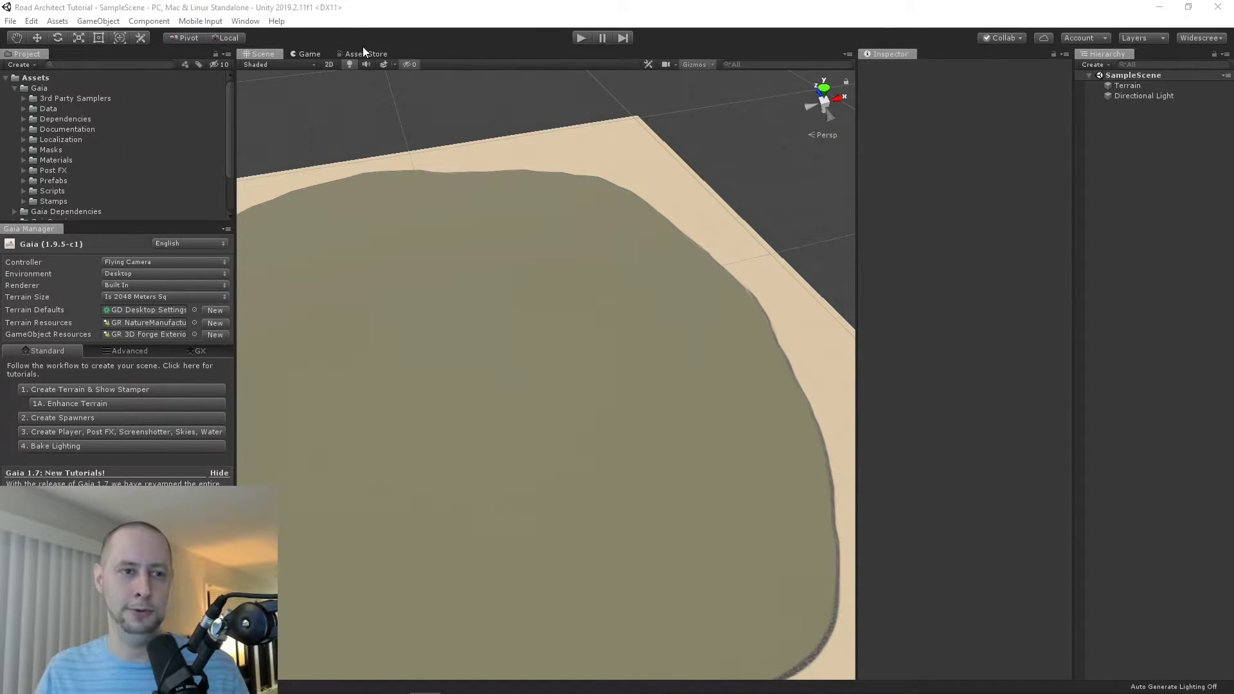
- Search the purchased assets in the Asset Store for "road"
left_click(246, 23)
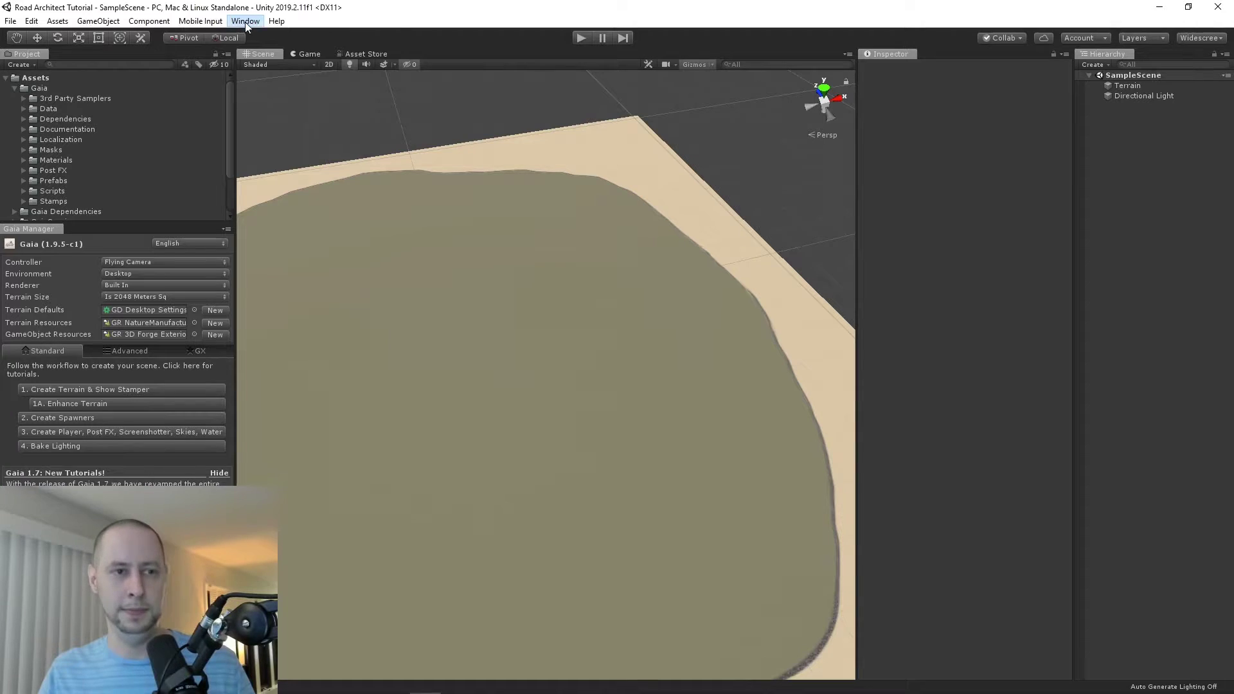
left_click(461, 44)
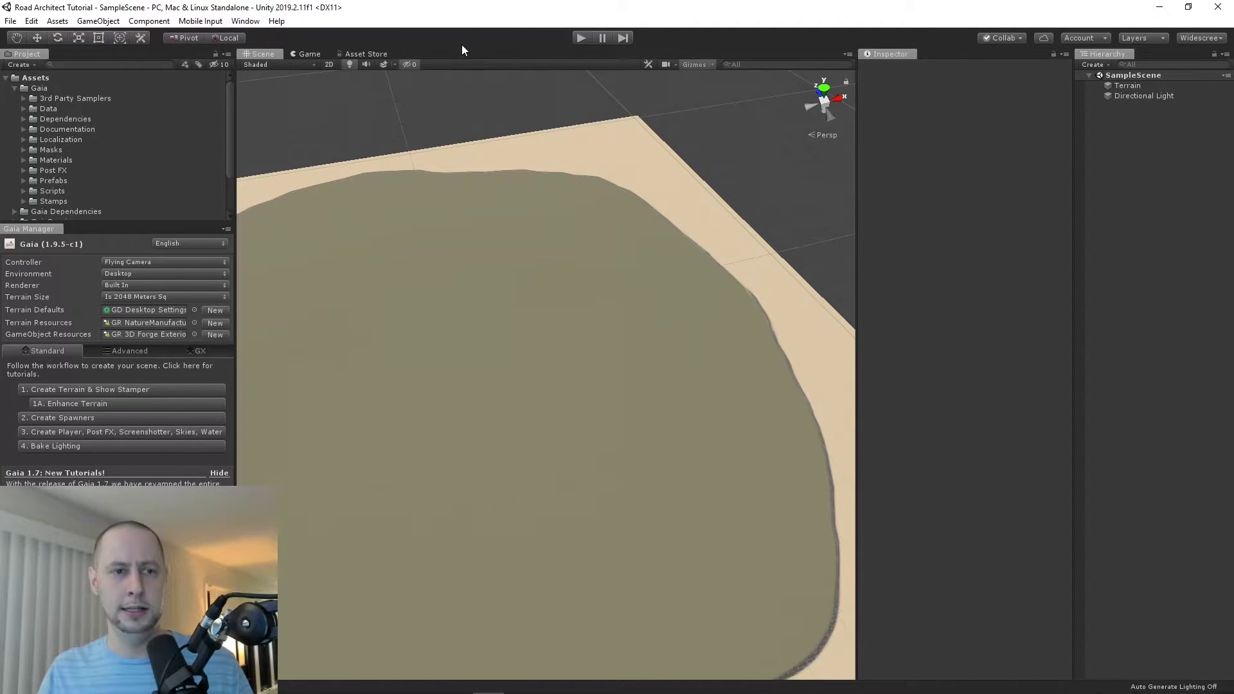
left_click(366, 57)
scroll(603, 479, "down", 10)
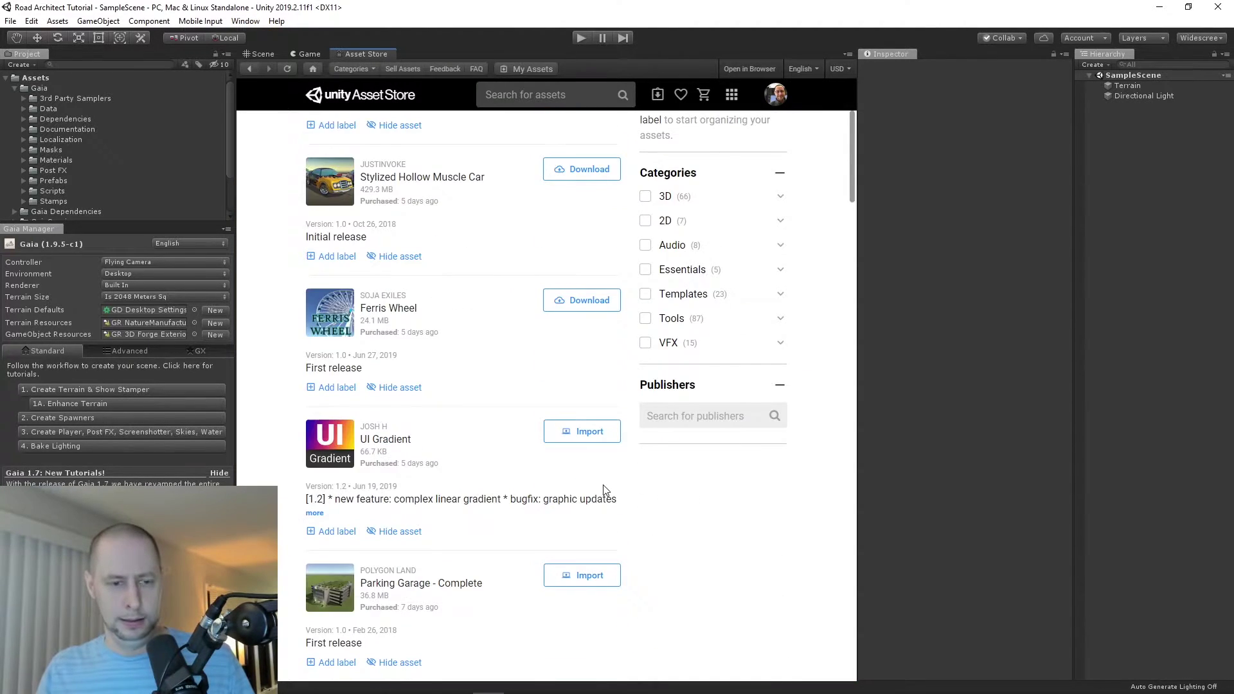
scroll(603, 480, "down", 5)
scroll(601, 474, "up", 15)
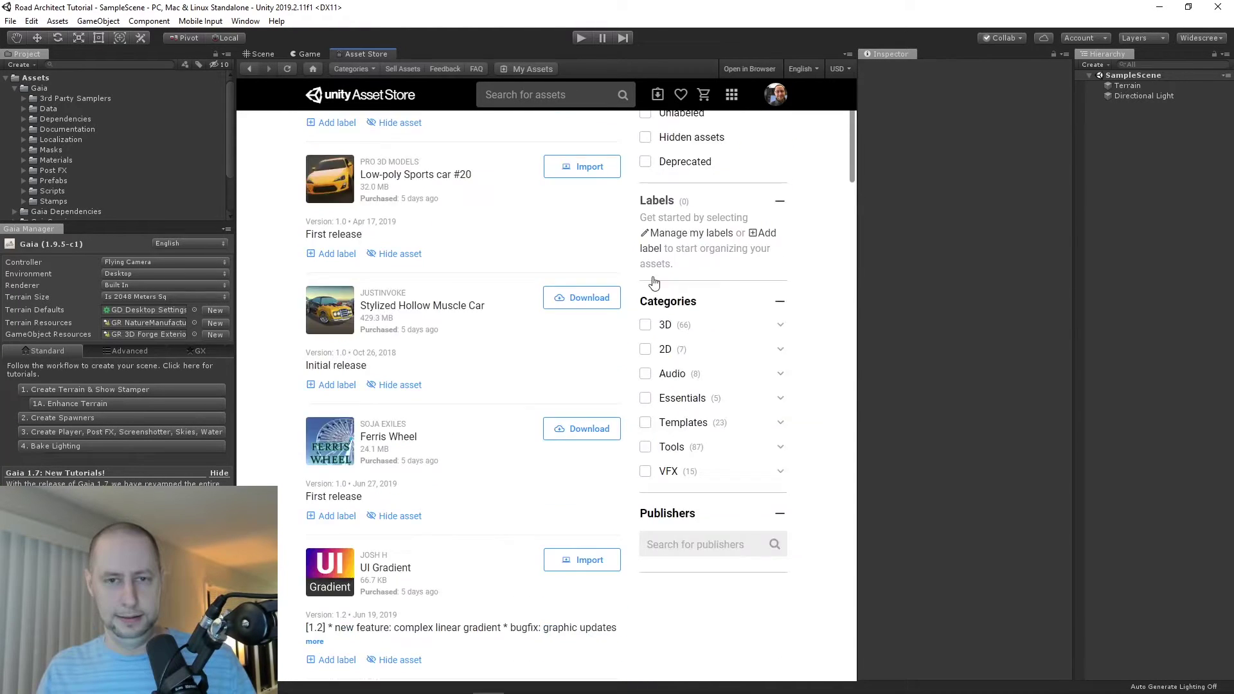
left_click(669, 188)
type("road")
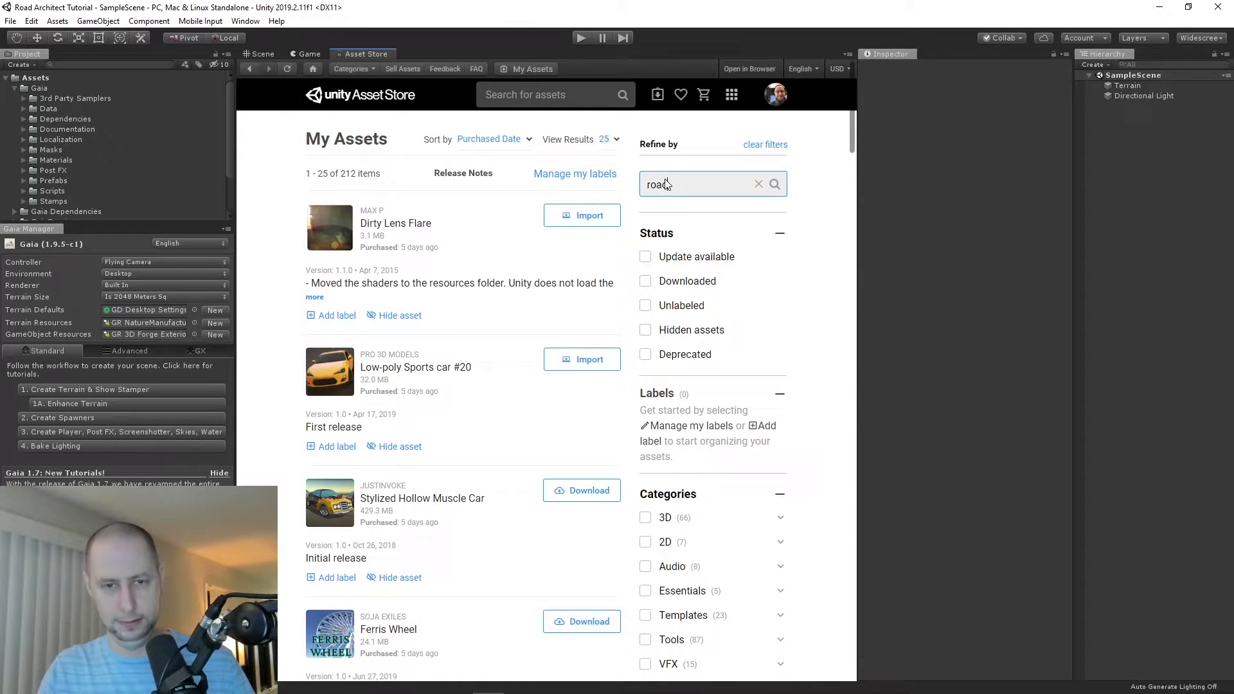
key("Return")
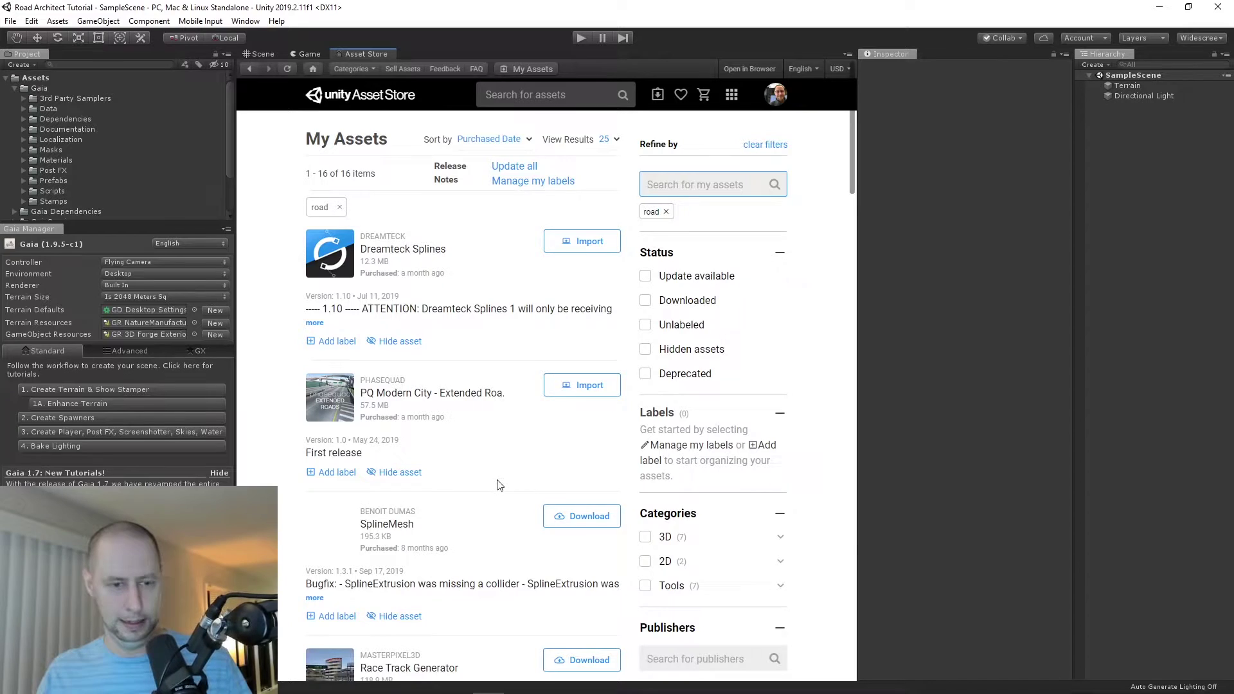
- Locate the Road Architect package among the purchased road assets
scroll(500, 485, "down", 2)
scroll(501, 487, "down", 7)
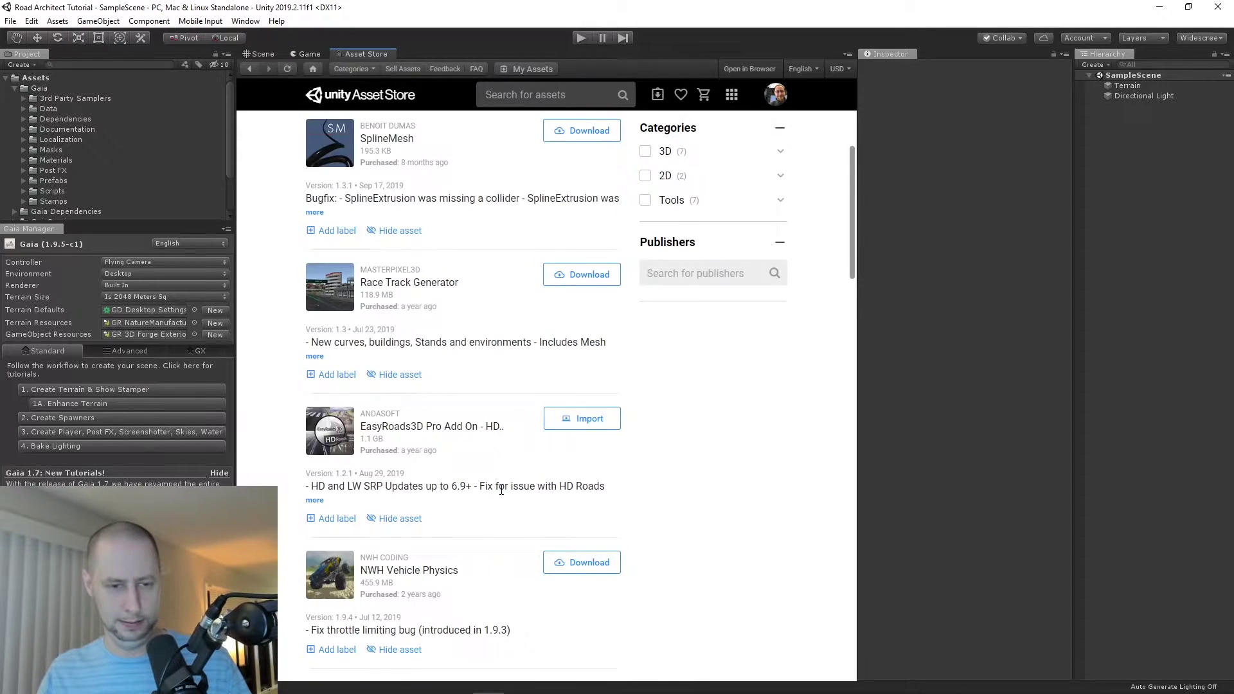
scroll(506, 495, "down", 6)
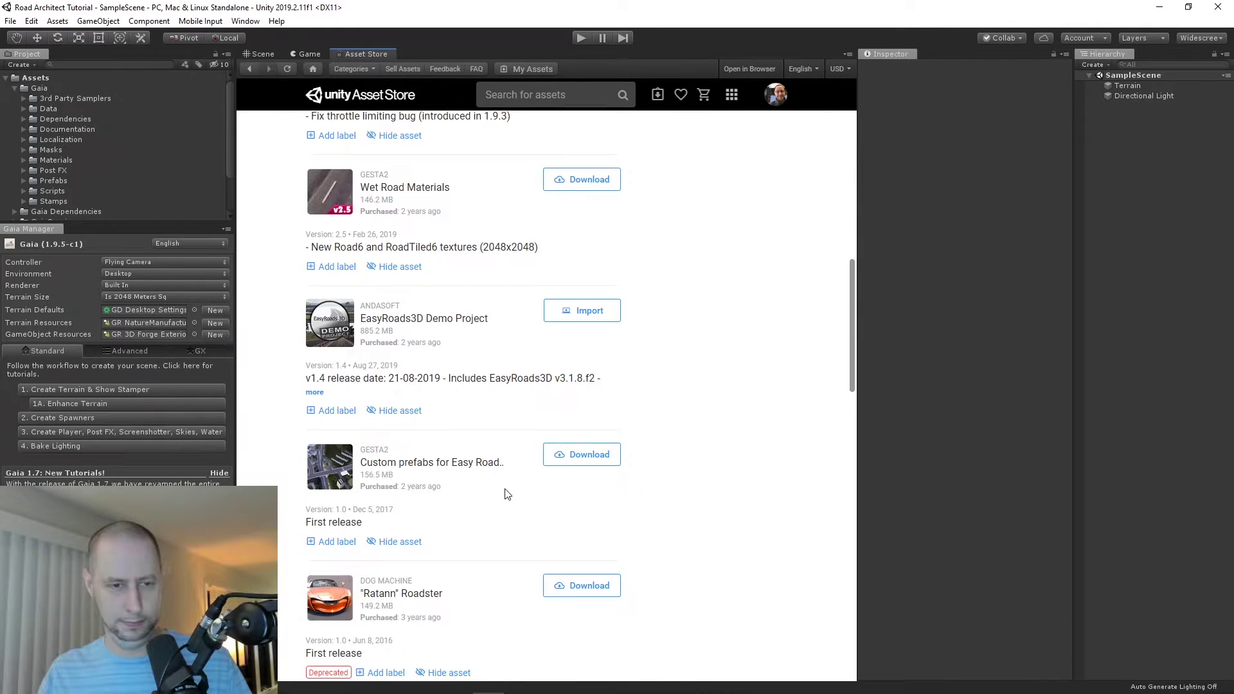
scroll(507, 495, "down", 4)
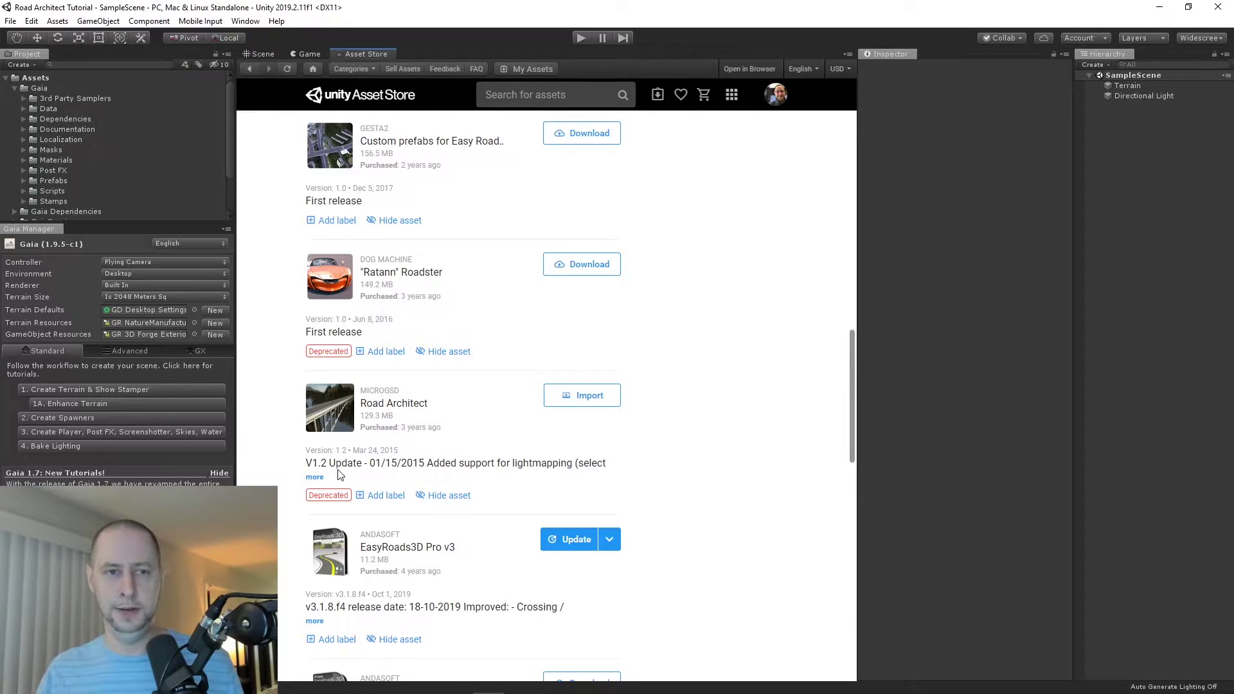
- Return to the Scene view and create a Road Architect road system
left_click(262, 55)
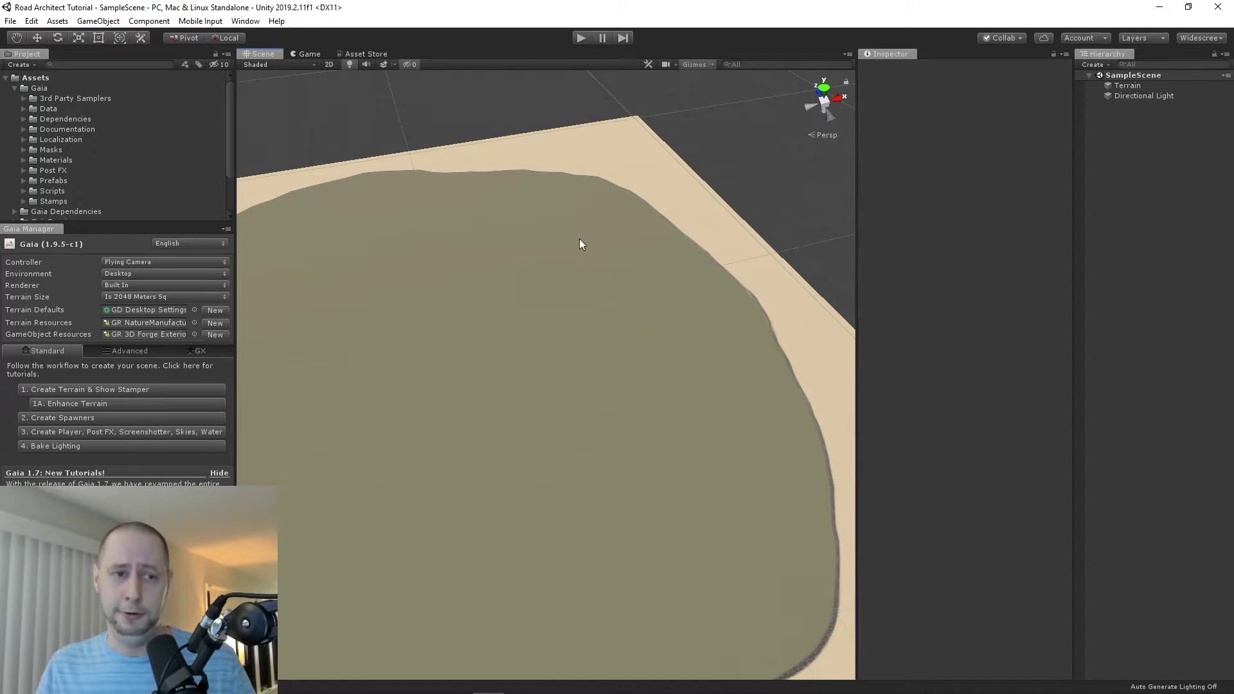
left_click(246, 21)
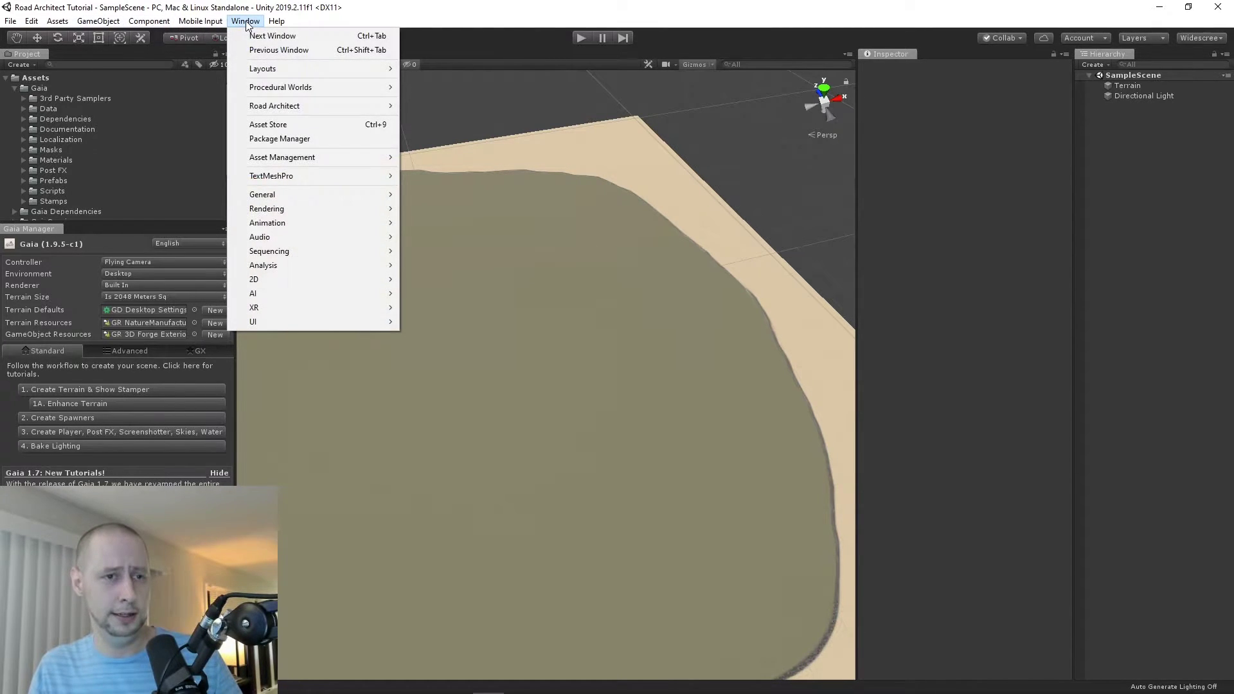
mouse_move(338, 108)
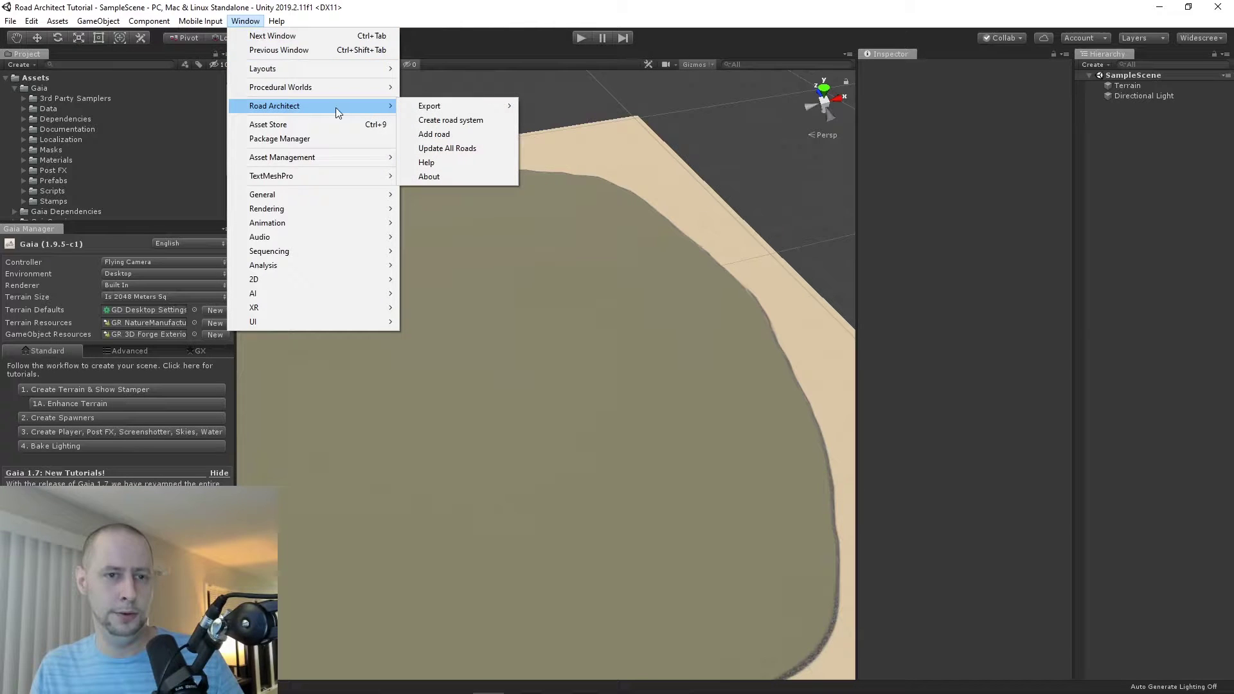
left_click(442, 120)
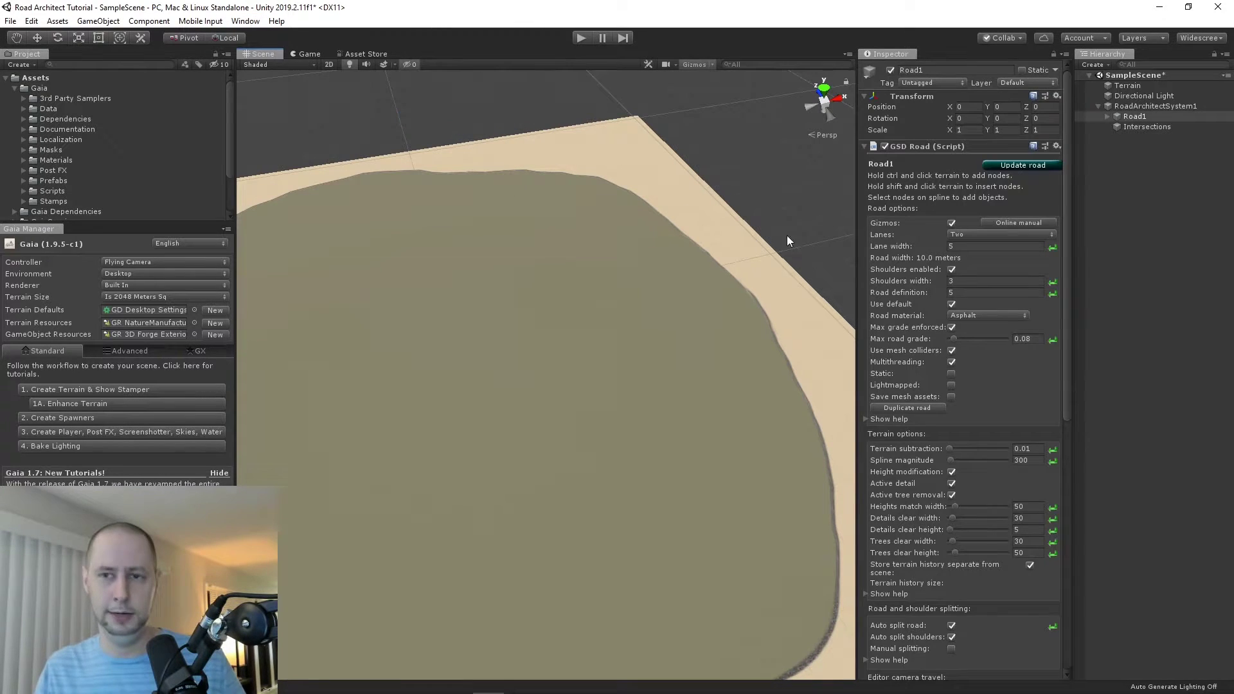
left_click(952, 269)
scroll(565, 400, "down", 3)
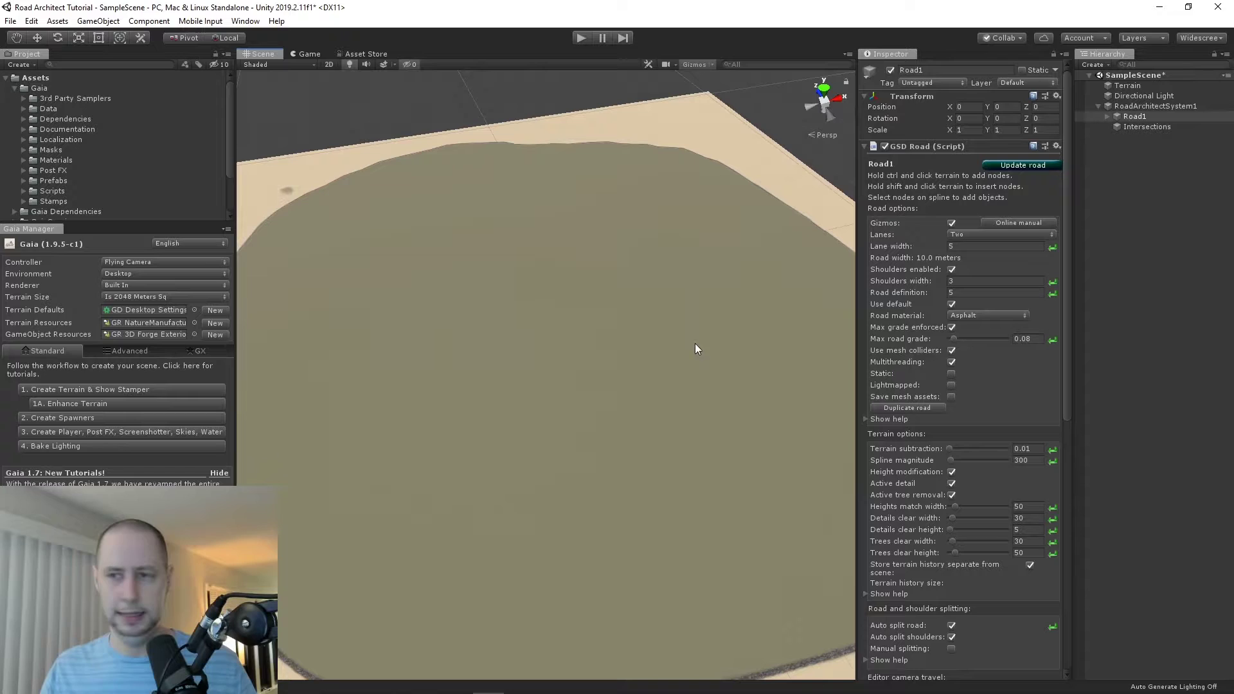
- Select Road1 in the road system and place two nodes on the terrain to form a short straight road
left_click(1150, 107)
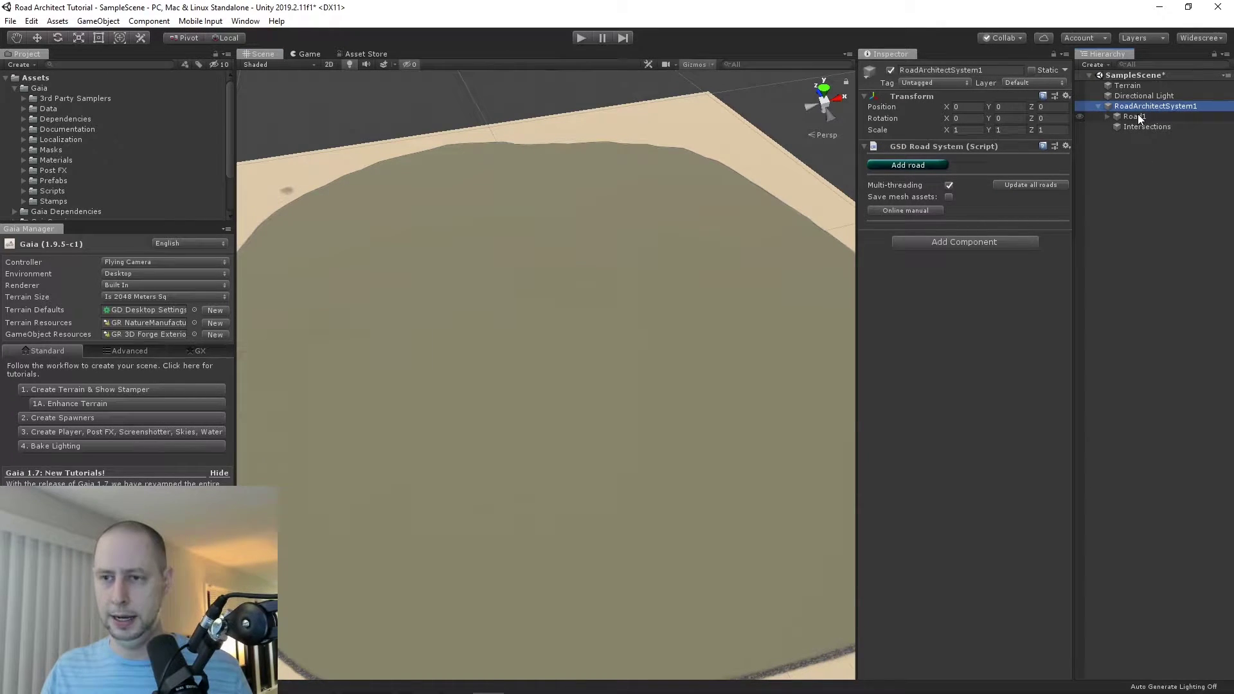
left_click(1136, 117)
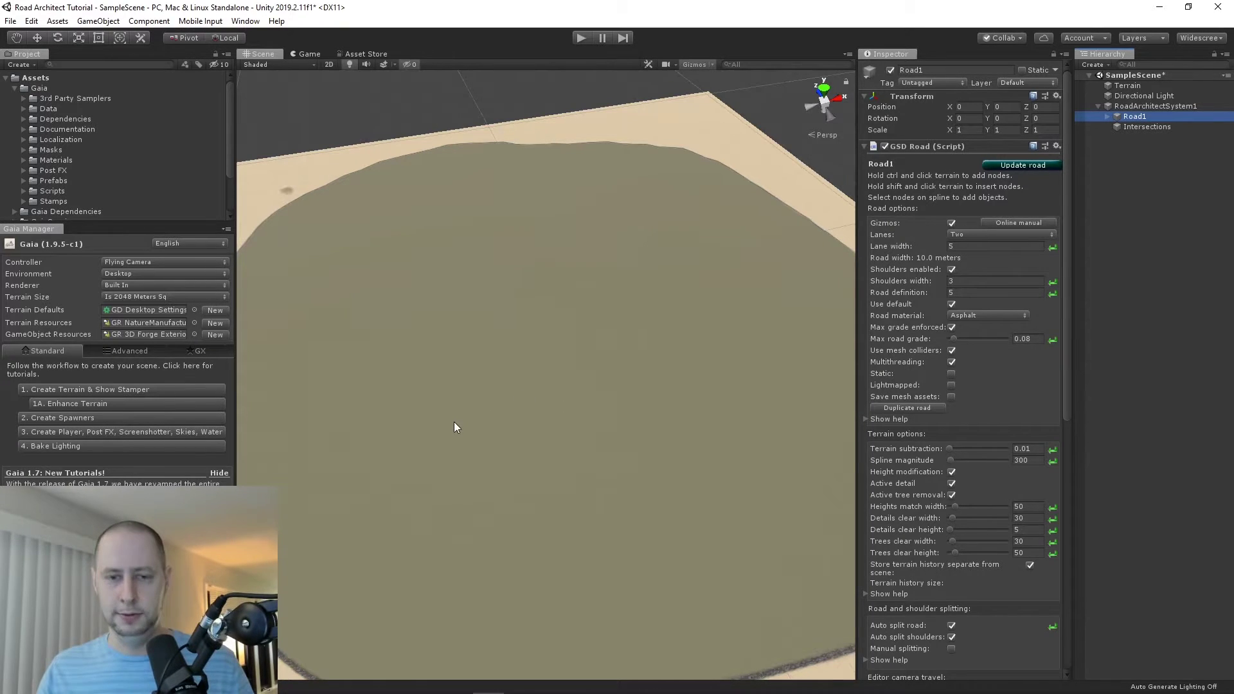
scroll(454, 422, "up", 4)
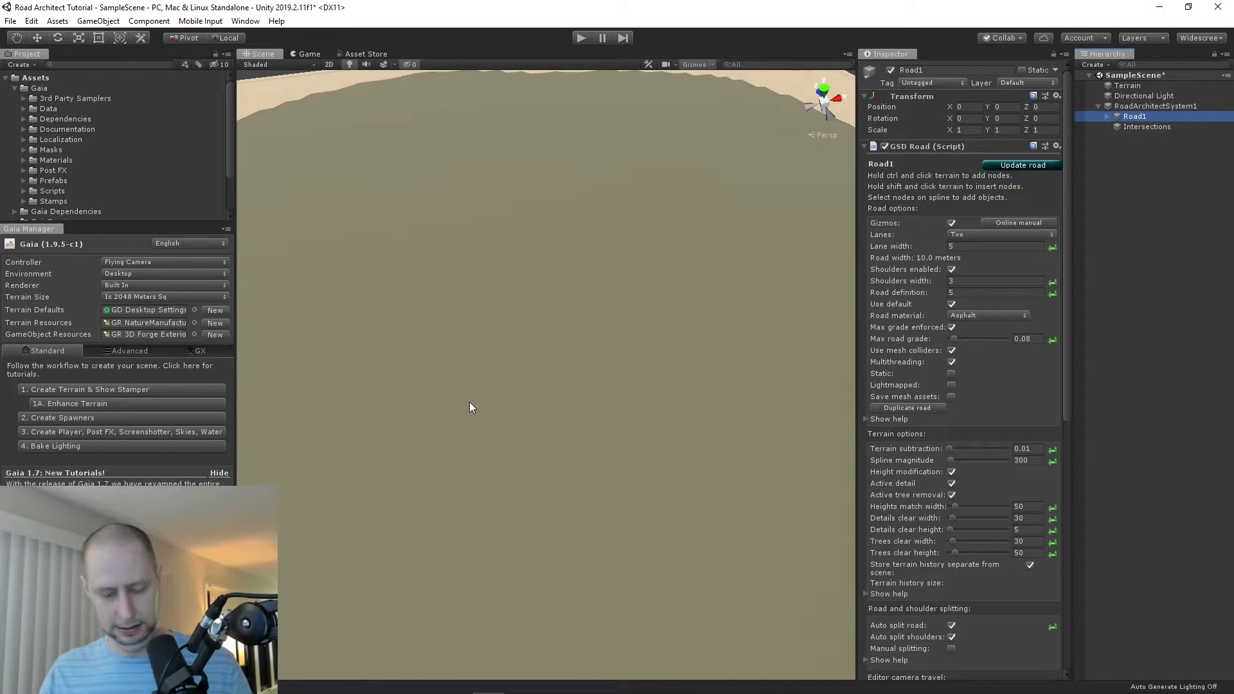
left_click(439, 392, "ctrl")
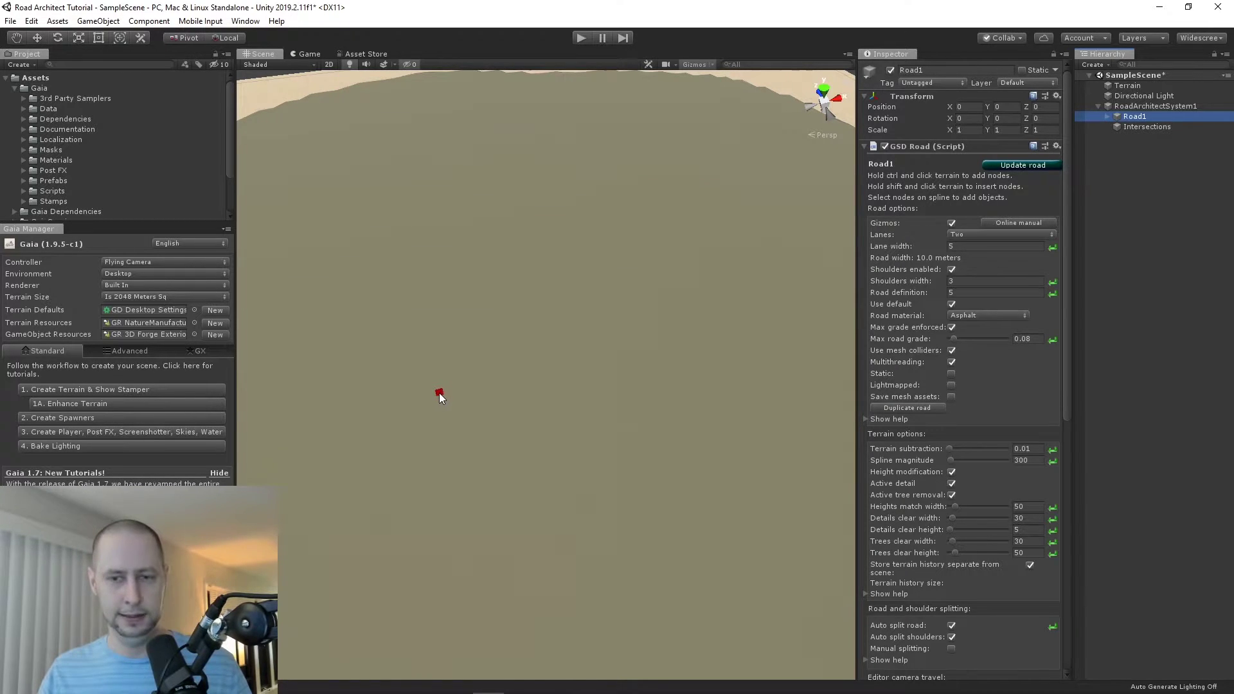
scroll(441, 392, "up", 5)
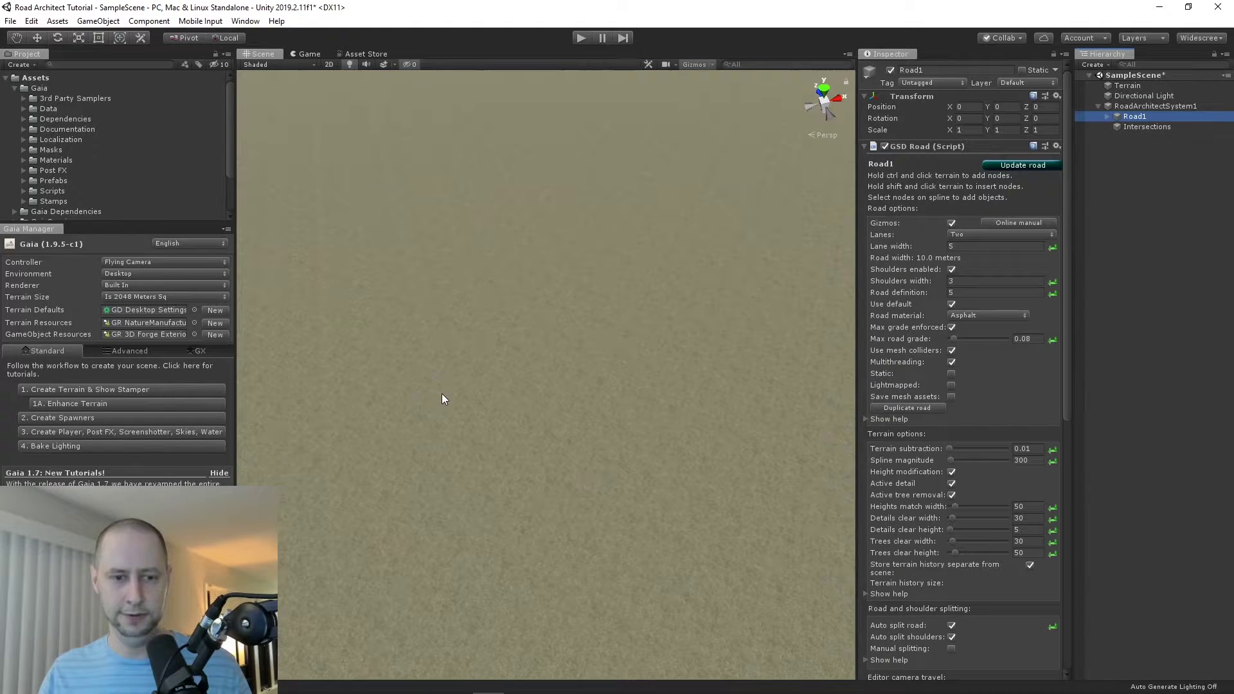
scroll(453, 398, "up", 2)
scroll(453, 406, "down", 2)
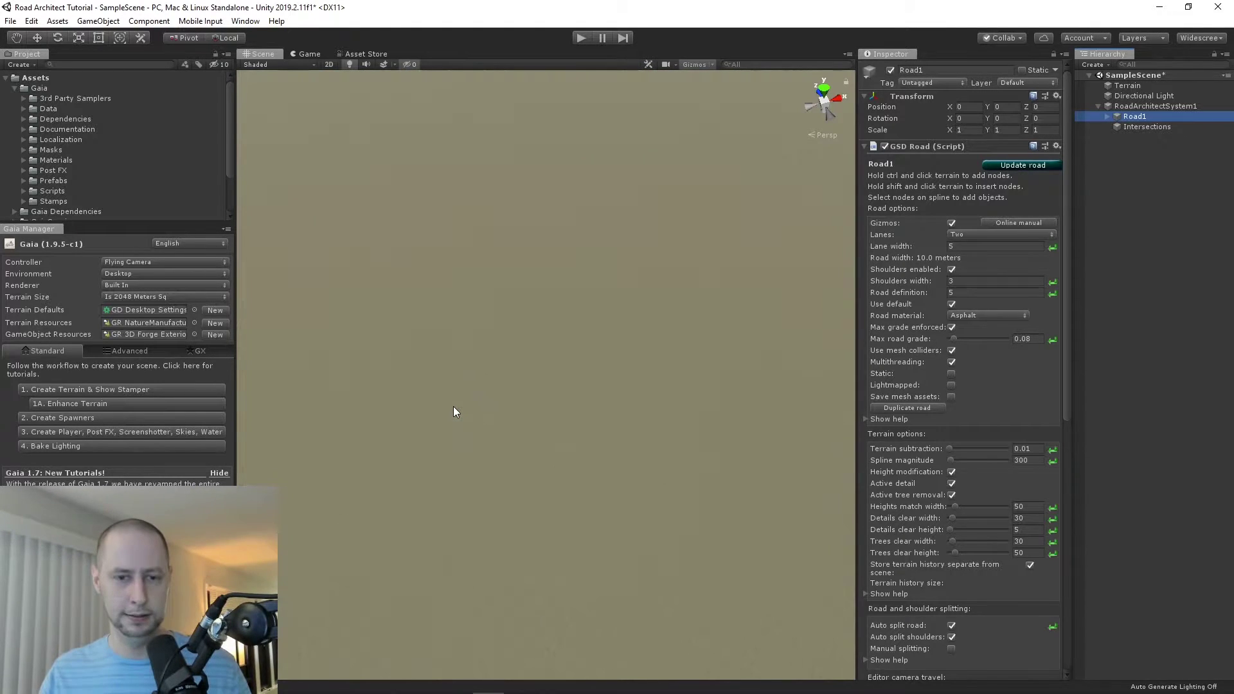
scroll(475, 403, "down", 3)
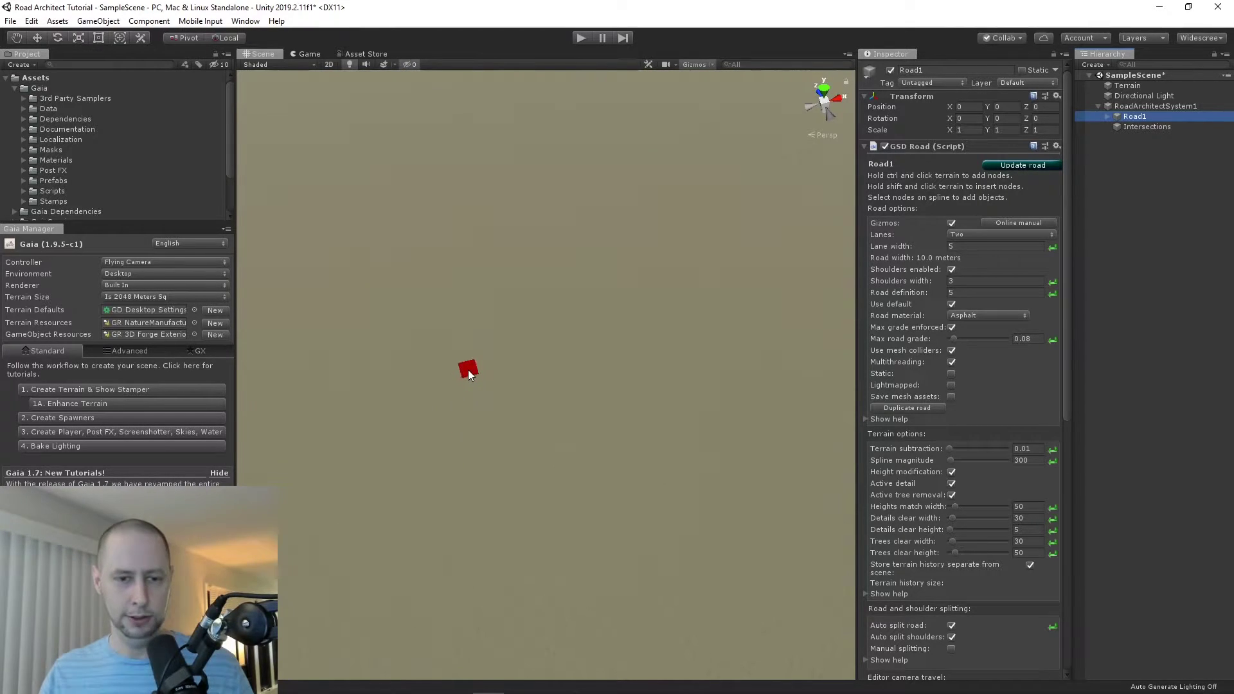
left_click_drag(468, 369, 576, 354)
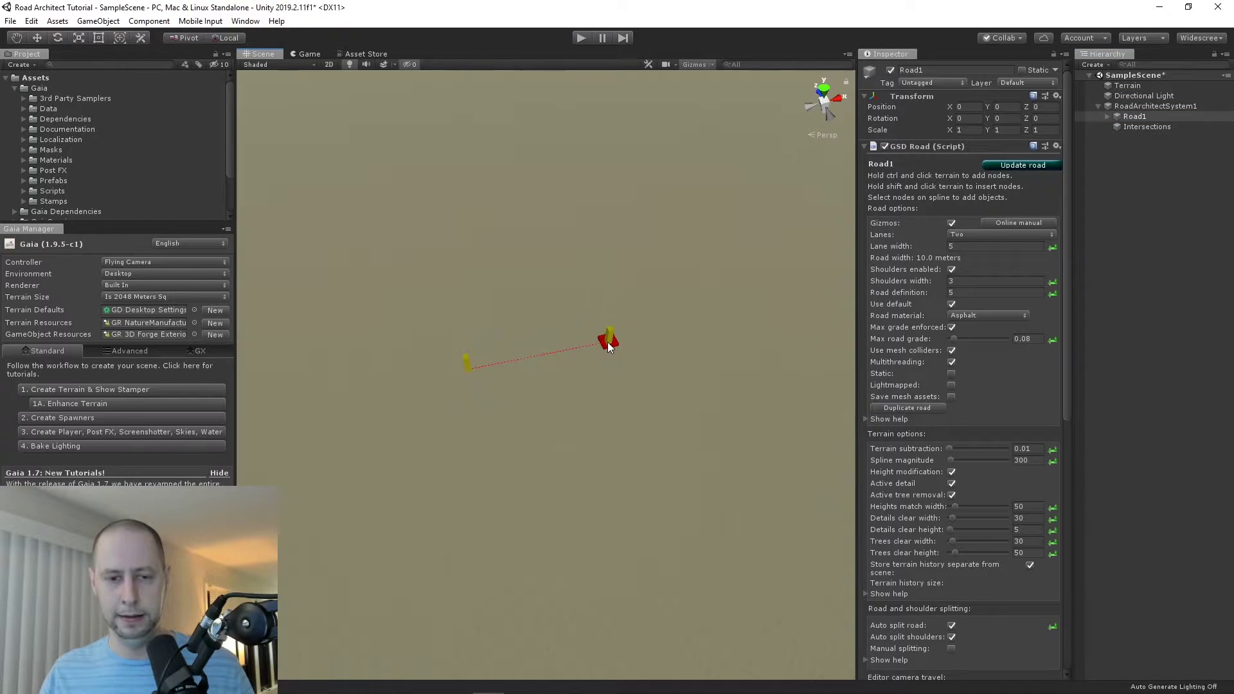
left_click(608, 342, "ctrl")
right_click_drag(723, 350, 691, 332)
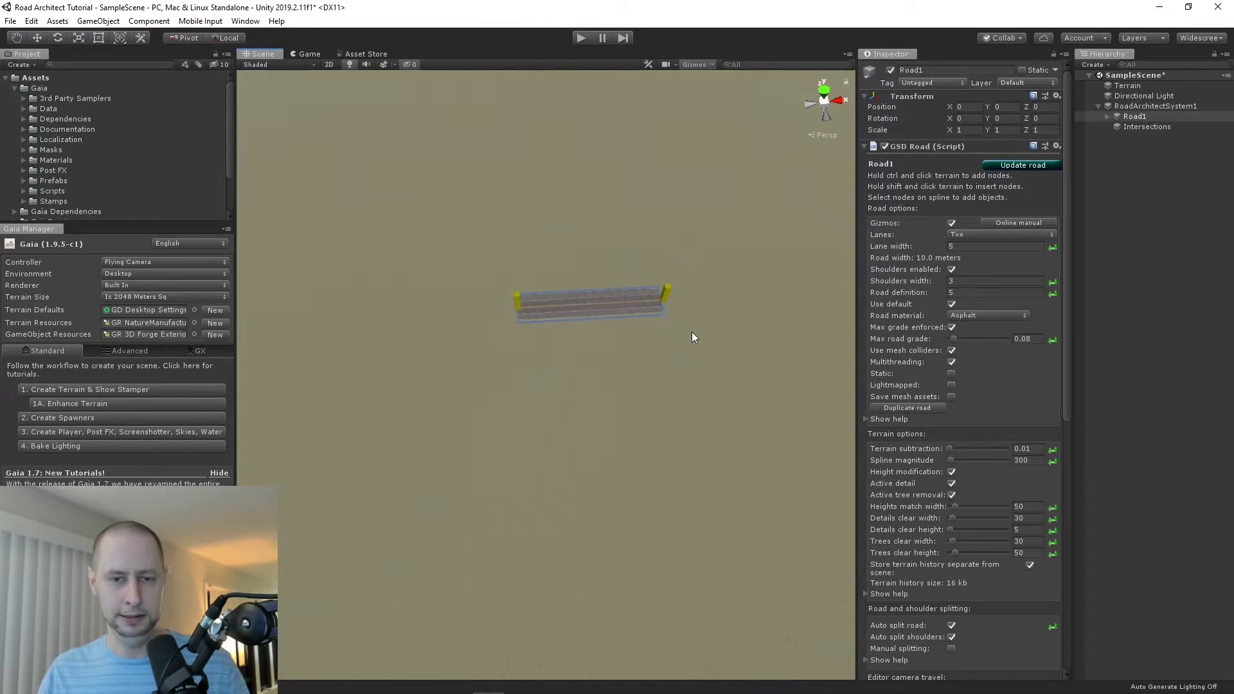
middle_click_drag(692, 331, 651, 363)
scroll(647, 350, "up", 5)
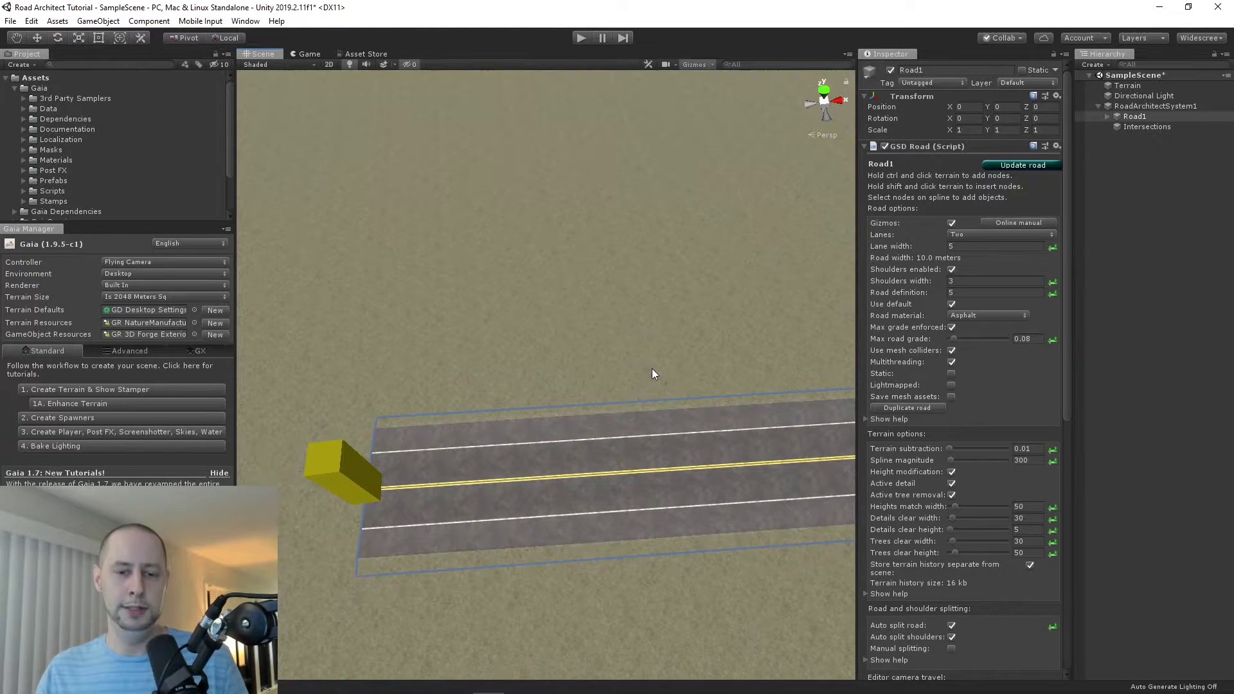
scroll(652, 368, "down", 5)
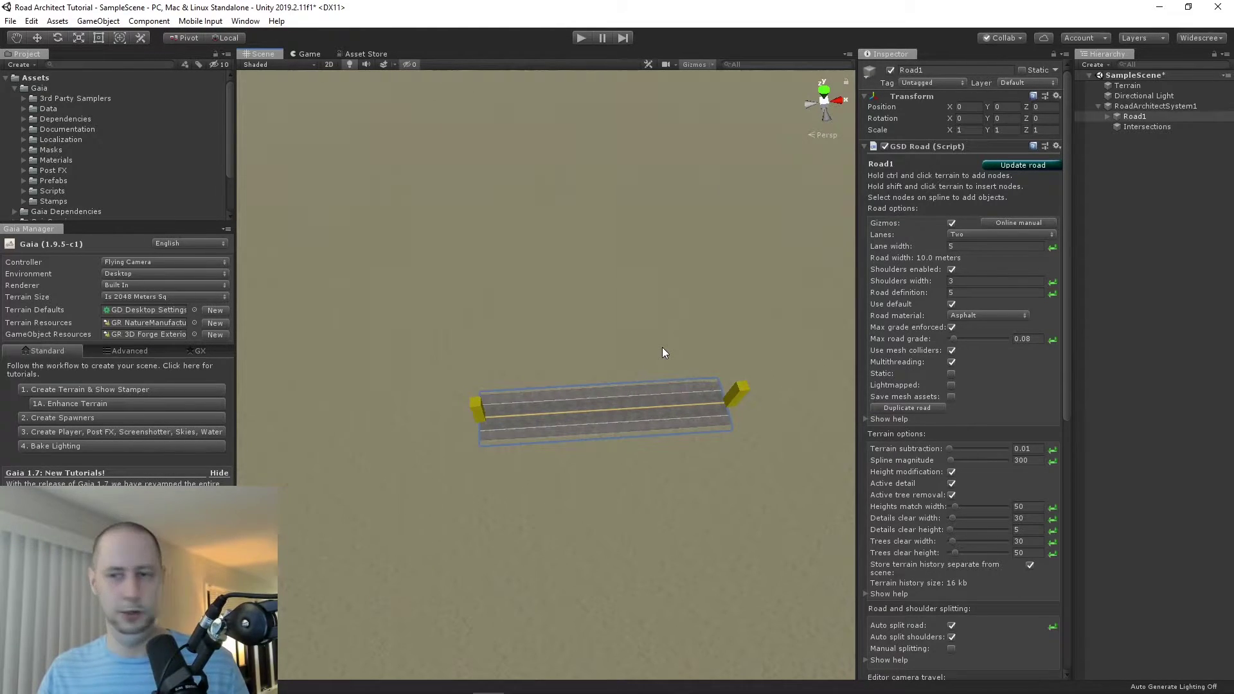
- Set the road to four lanes with a lane width of 6 and update the road
left_click(963, 235)
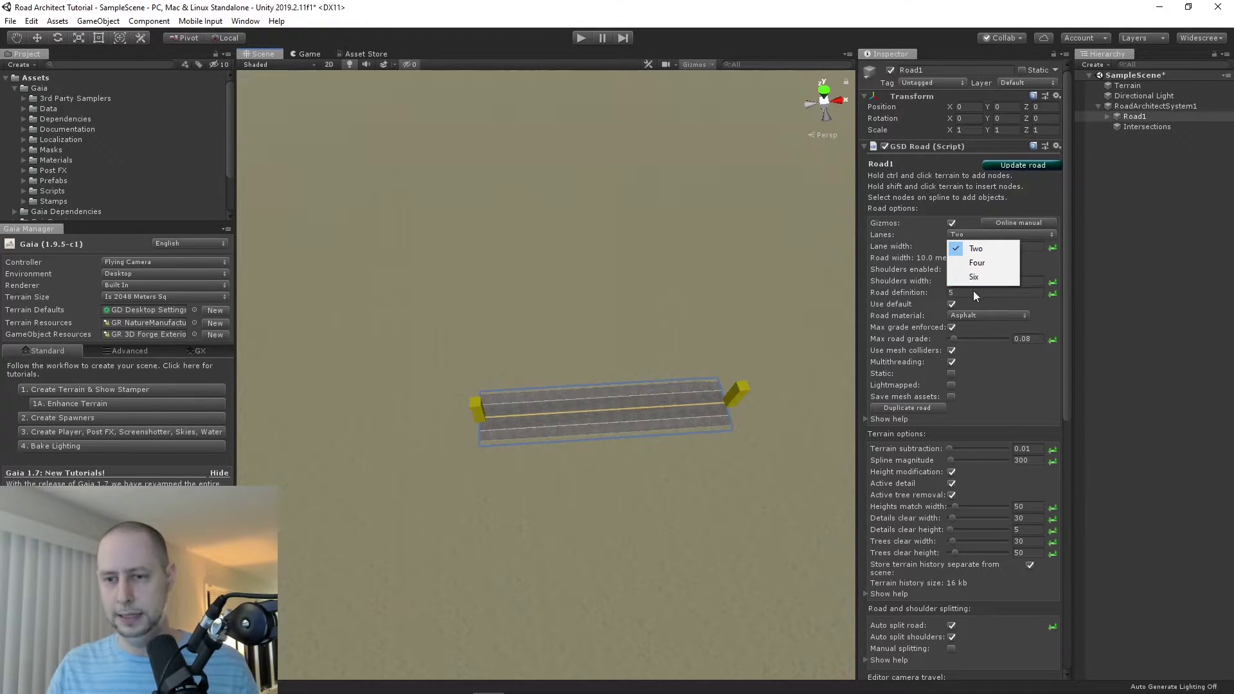
left_click(976, 264)
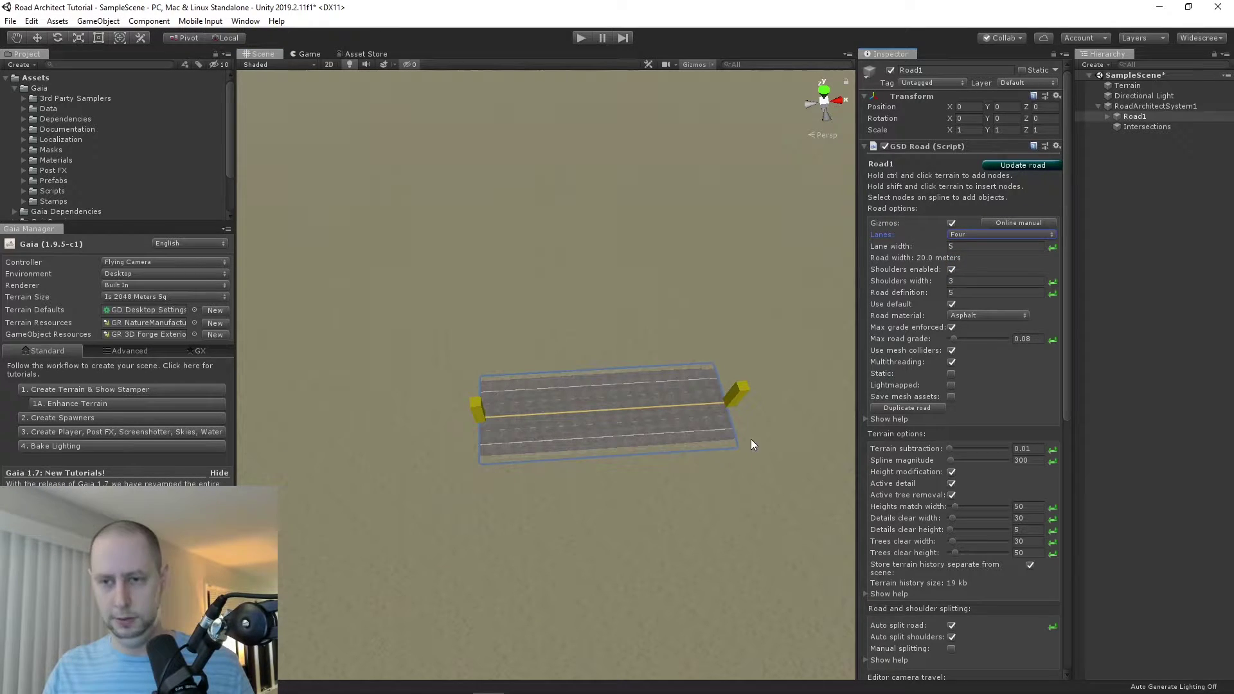
left_click(964, 248)
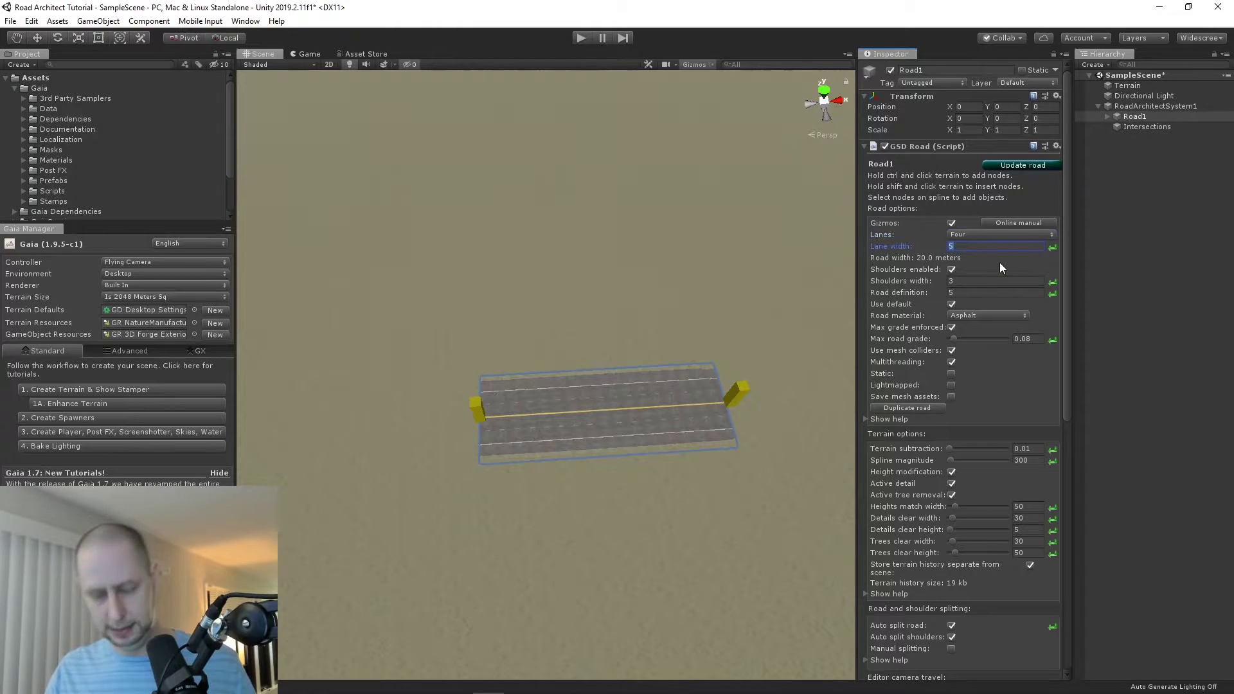
type("6")
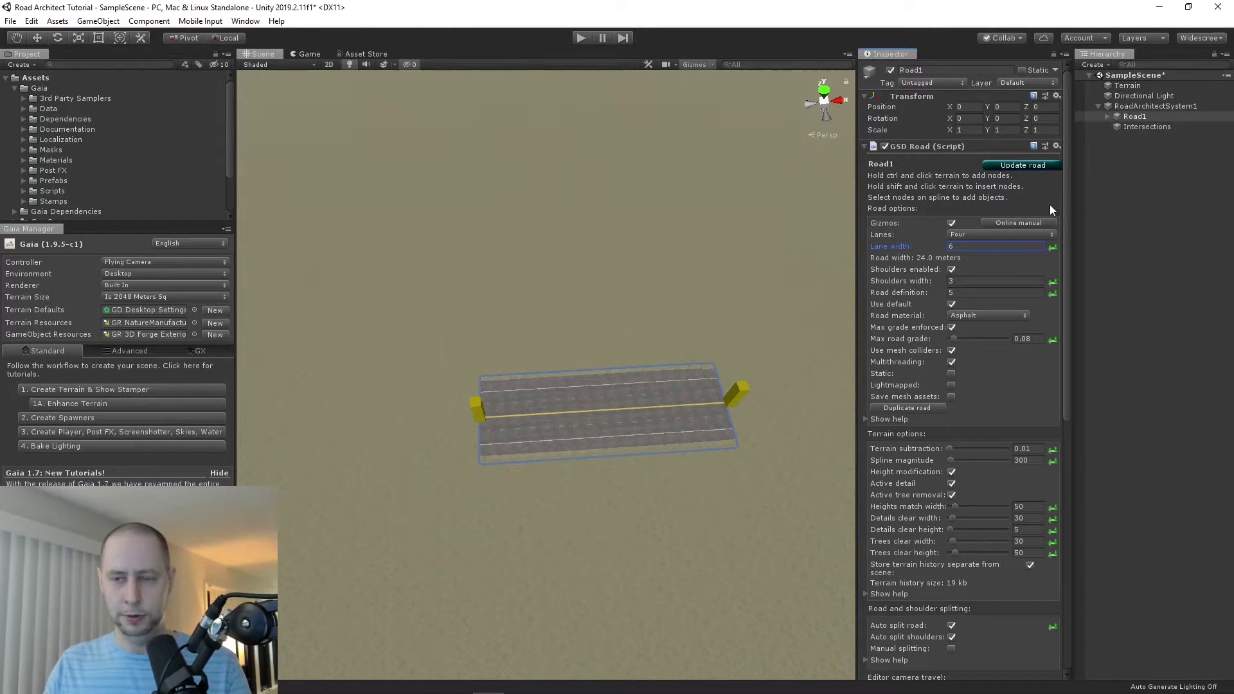
left_click(1026, 166)
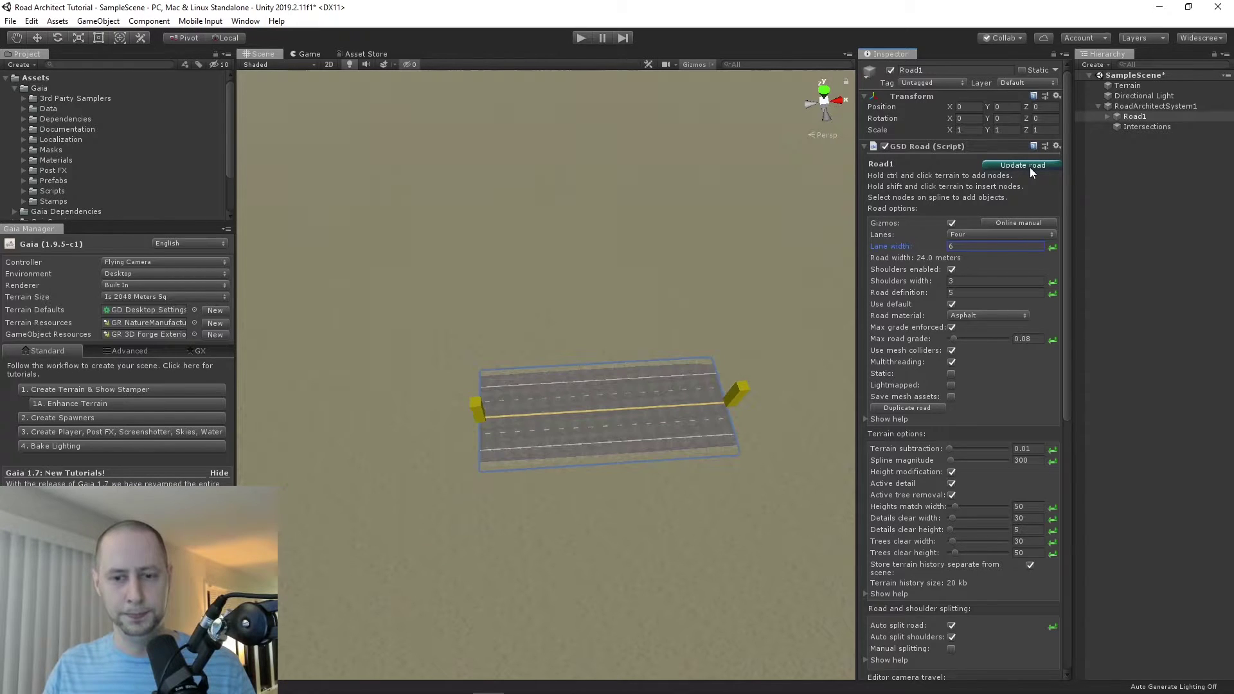
- Extend the road from its end with five more nodes in a nearly straight, gently wavy line across the terrain
middle_click_drag(735, 391, 713, 395)
scroll(713, 395, "down", 2)
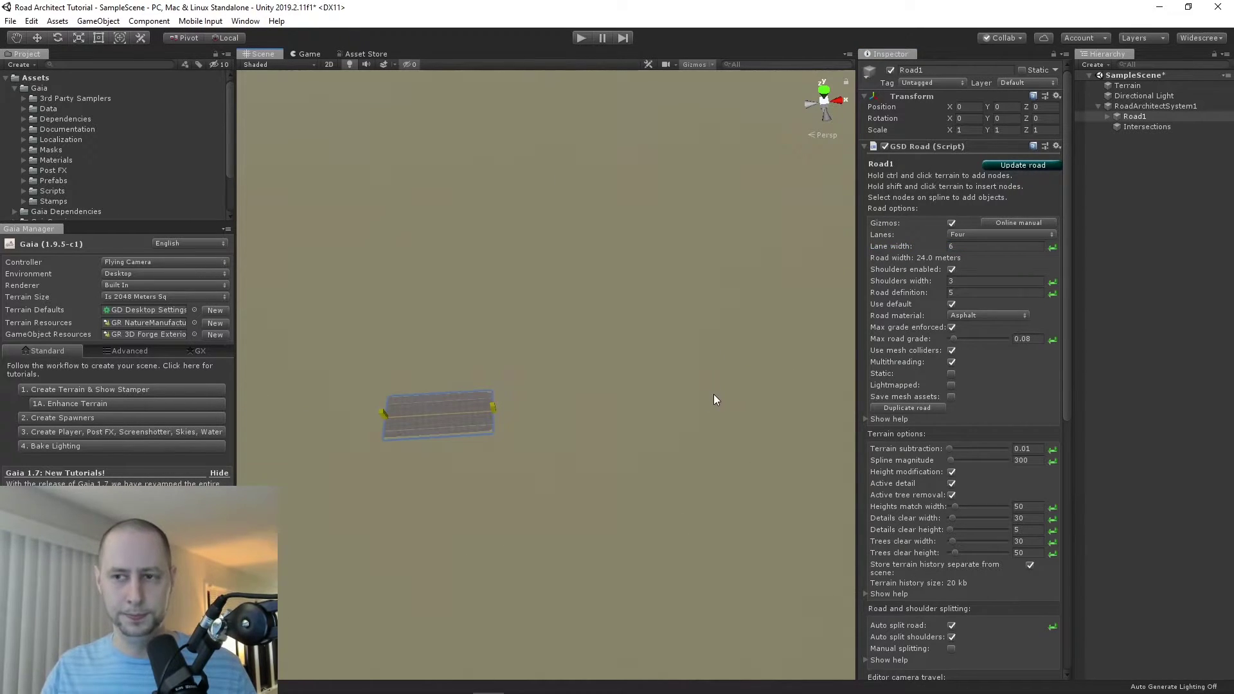
left_click(578, 409, "ctrl")
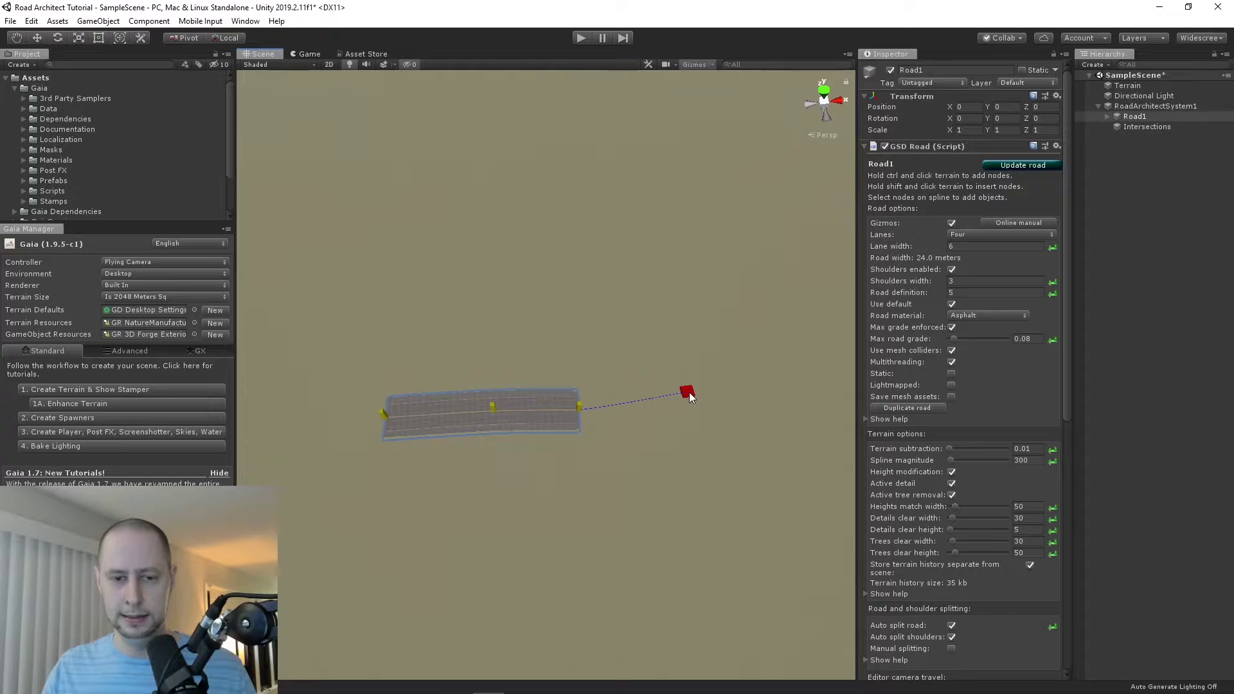
left_click(705, 409, "ctrl")
middle_click_drag(758, 408, 638, 457)
scroll(638, 457, "down", 1)
left_click(623, 432, "ctrl")
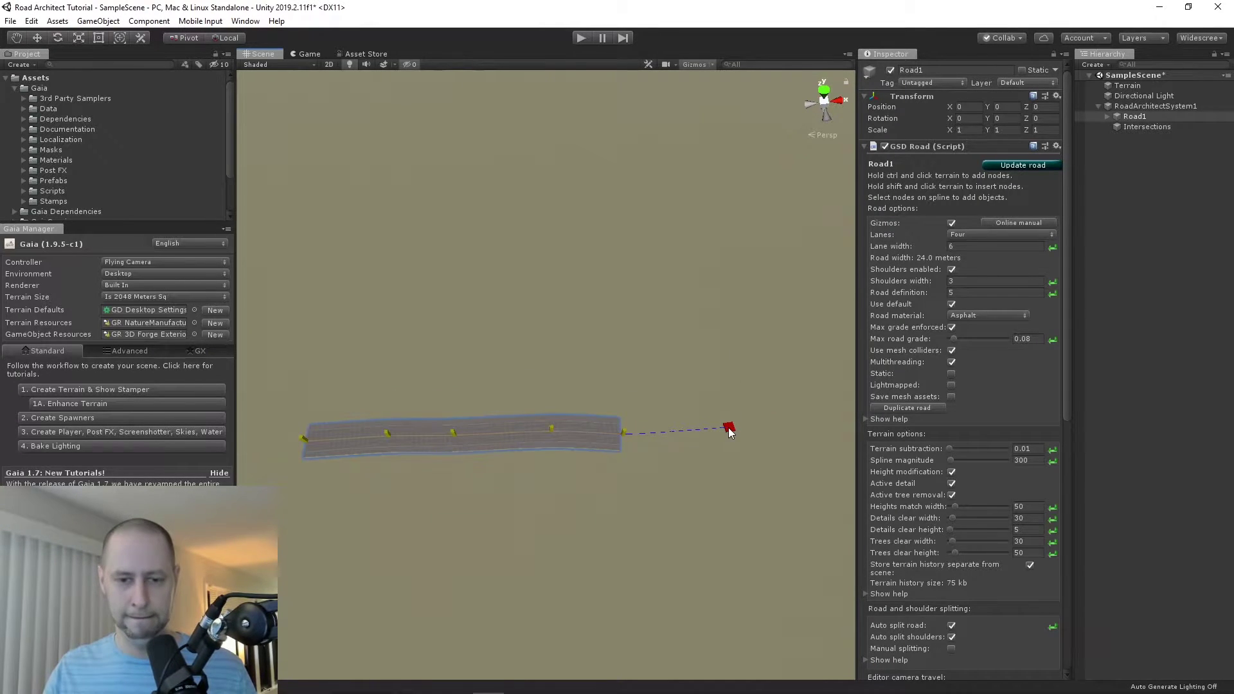
left_click(803, 426, "ctrl")
scroll(801, 434, "down", 2)
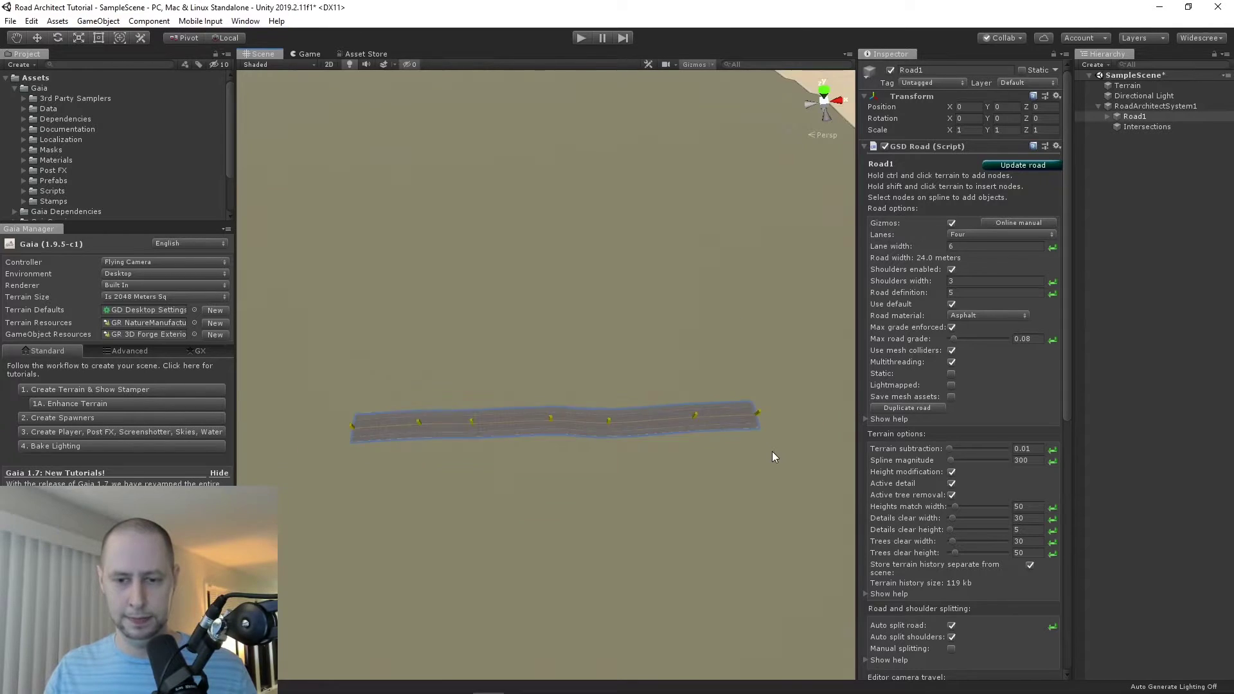
mouse_move(685, 474)
middle_mouse_down()
mouse_move(717, 471)
mouse_move(700, 468)
middle_mouse_up()
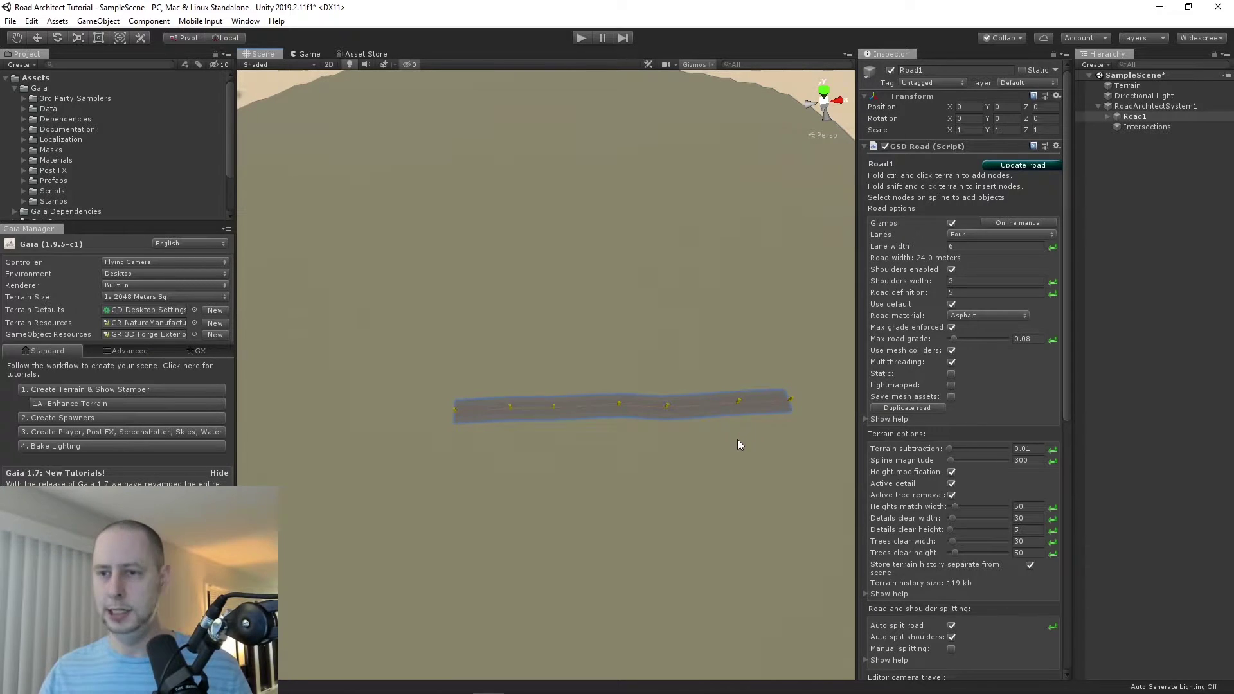
- Add a second road to the road system and select it for editing
left_click(1154, 107)
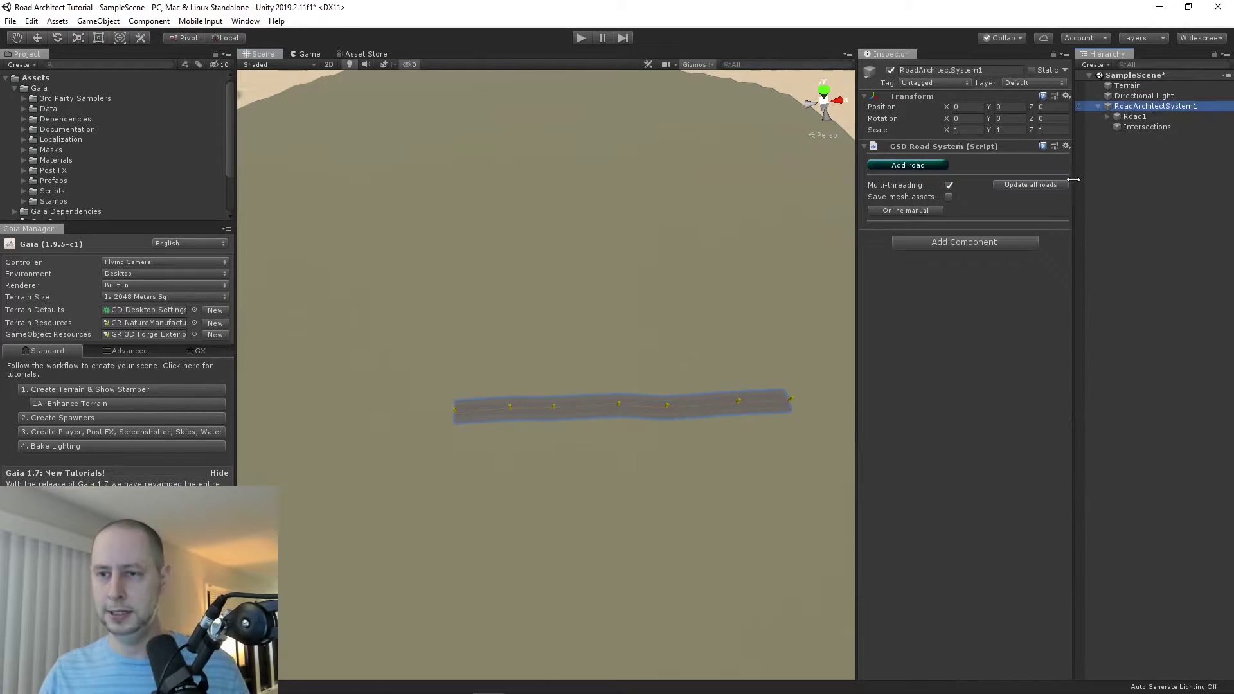
left_click(920, 166)
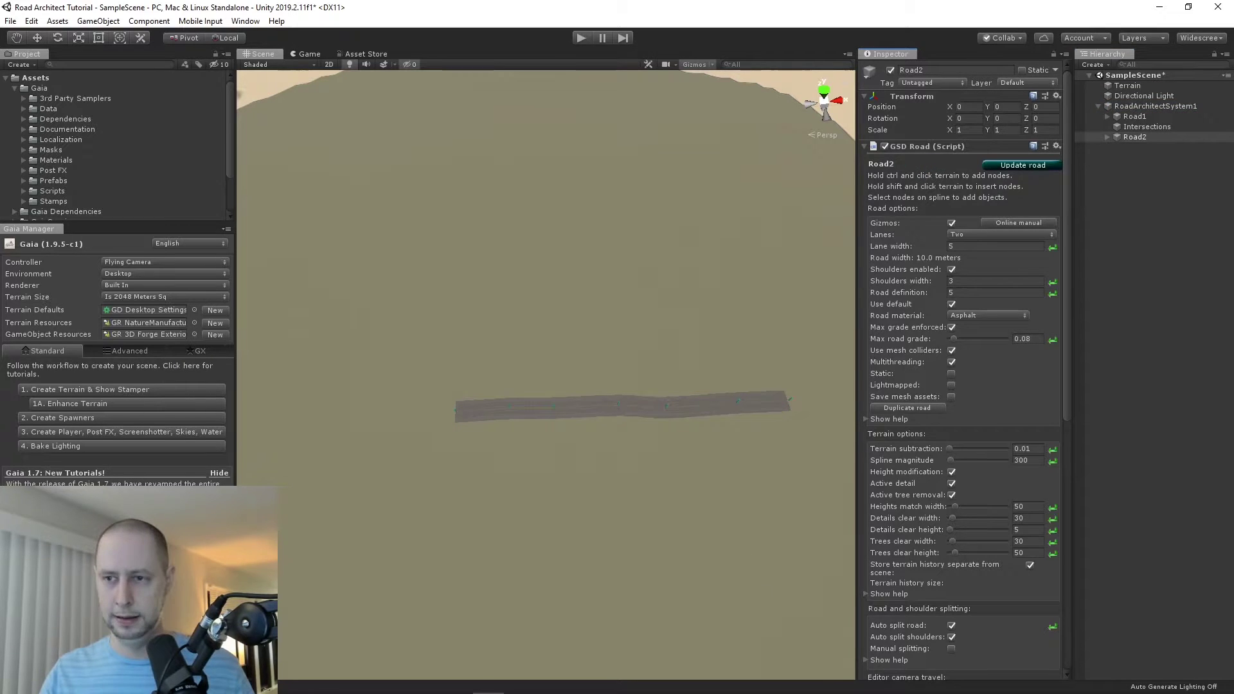
left_click(1134, 116)
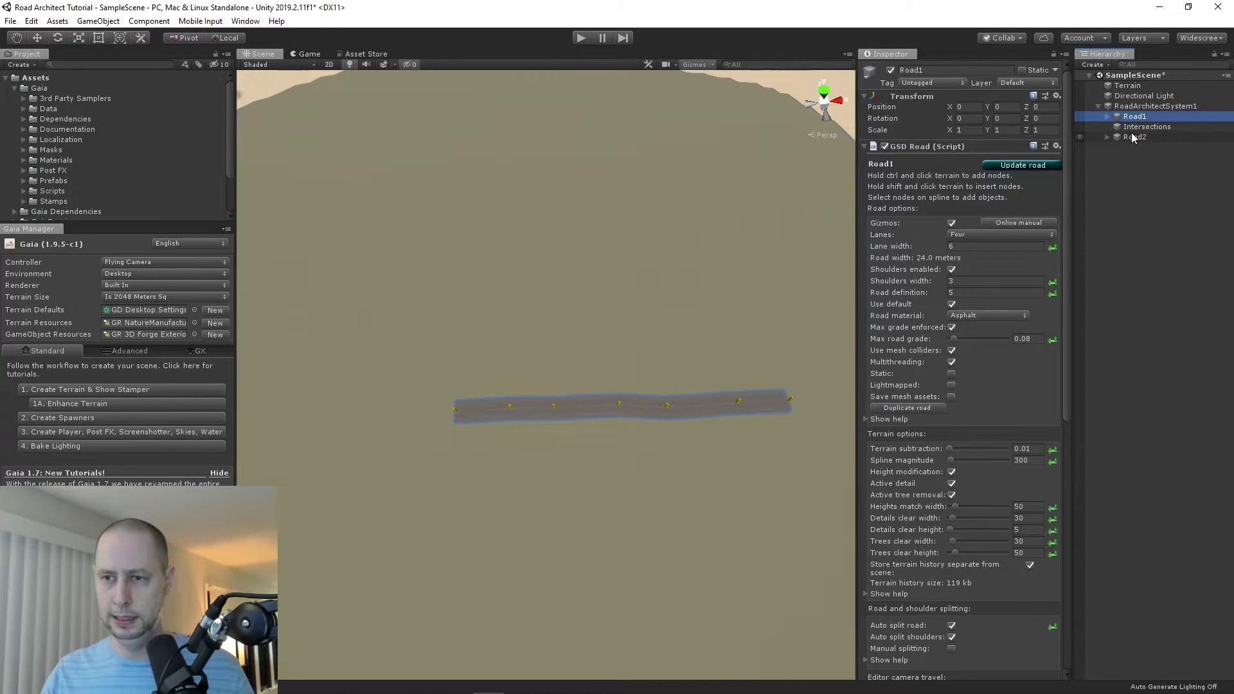
left_click(1132, 136)
left_click(1150, 126)
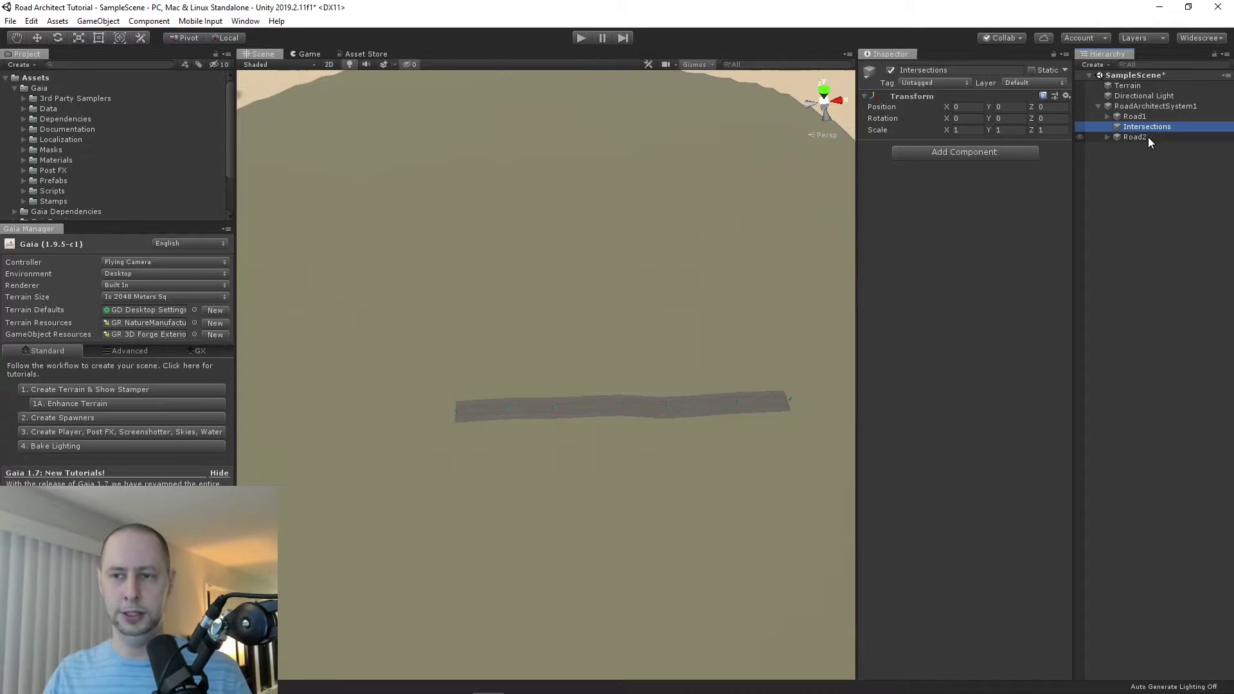
left_click(1135, 137)
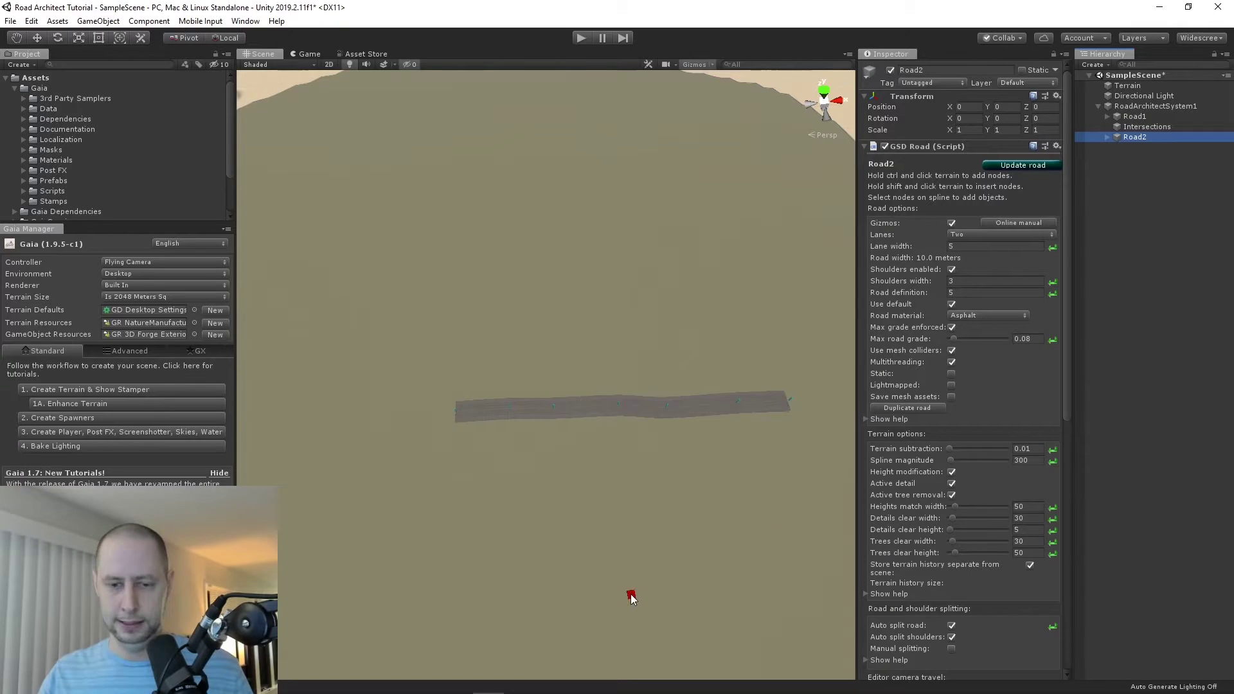
- Place six nodes for Road2 in a nearly straight line roughly perpendicular to Road1, ending just short of Road1's middle
left_click(636, 607, "ctrl")
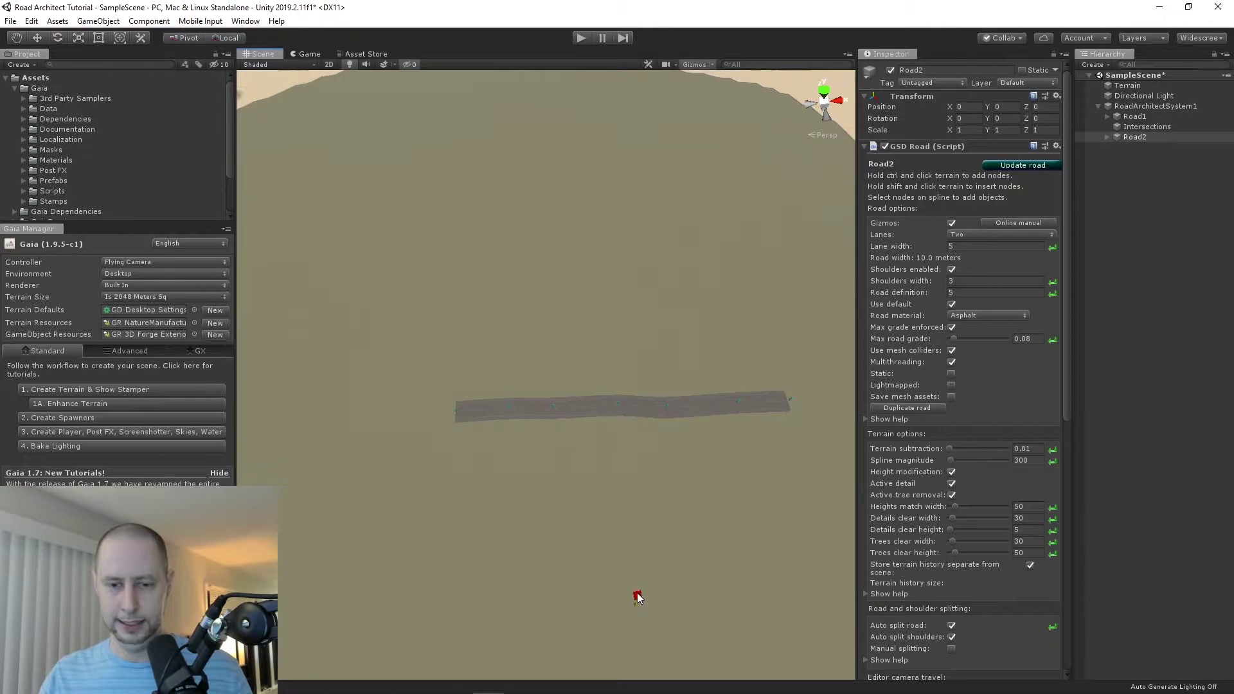
left_click(633, 553, "ctrl")
left_click(626, 522, "ctrl")
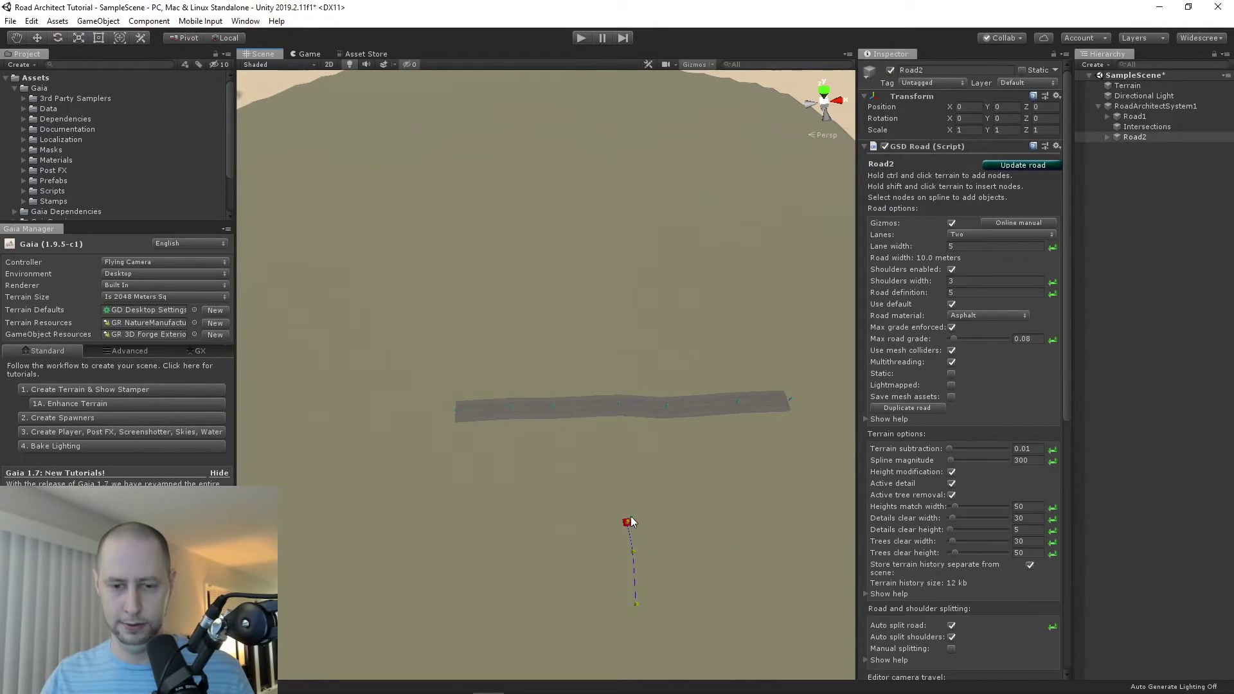
left_click(624, 474, "ctrl")
left_click(620, 425, "ctrl")
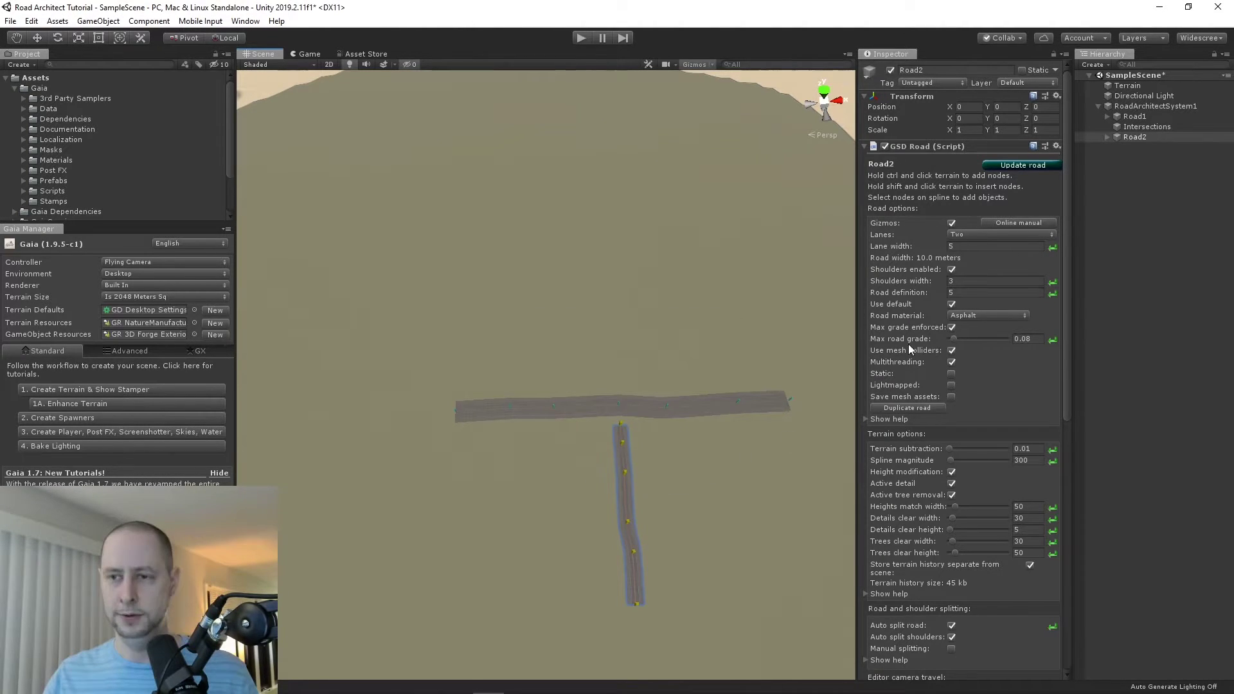
- Set Road2 to four lanes with a lane width of 6 and update the road
left_click(966, 234)
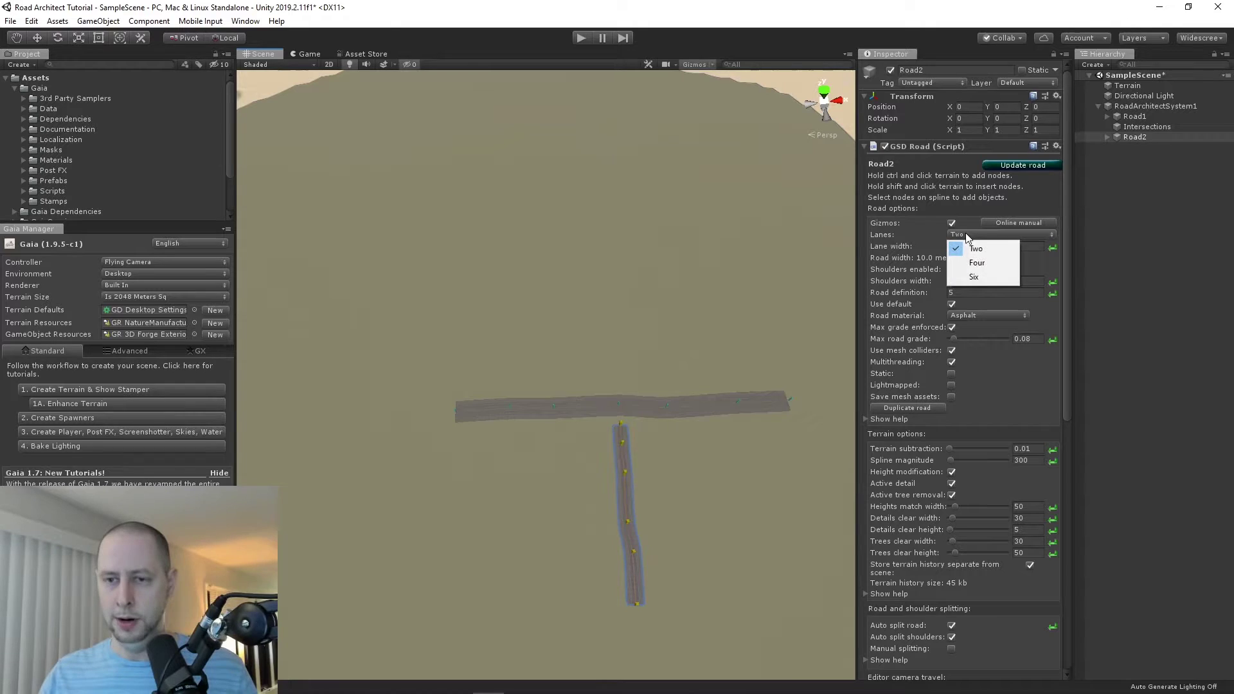
left_click(976, 263)
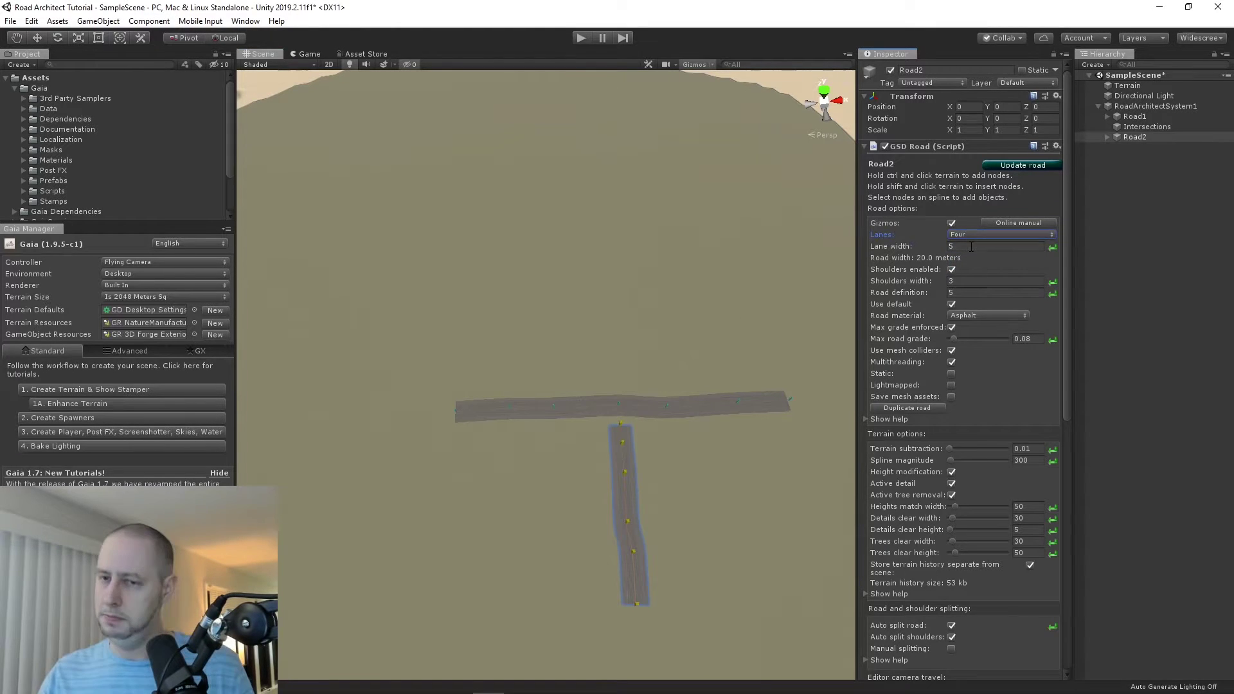
left_click(971, 247)
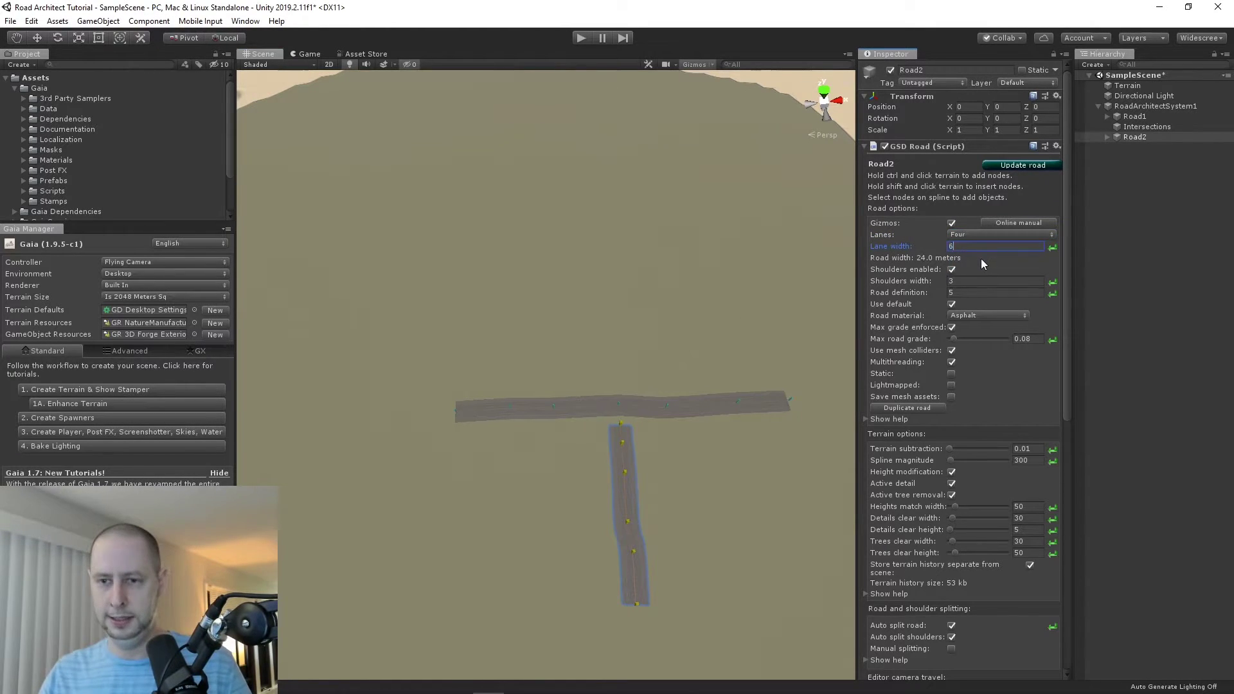
left_click(1040, 165)
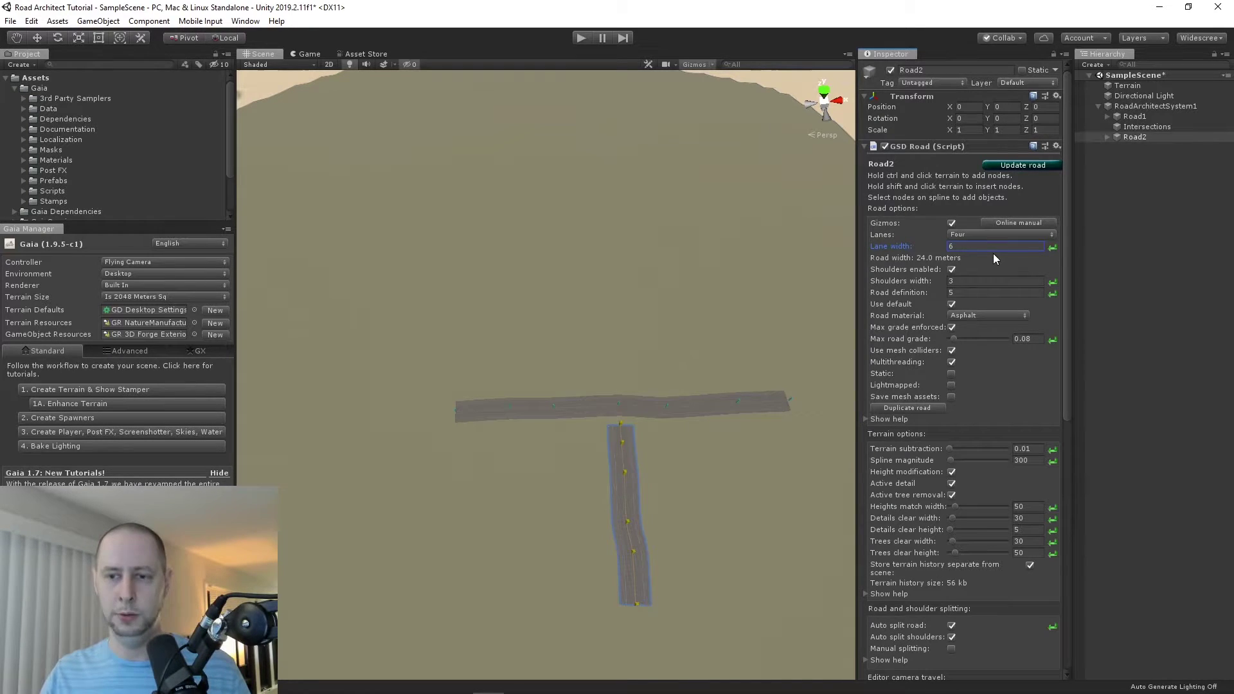
left_click(975, 282)
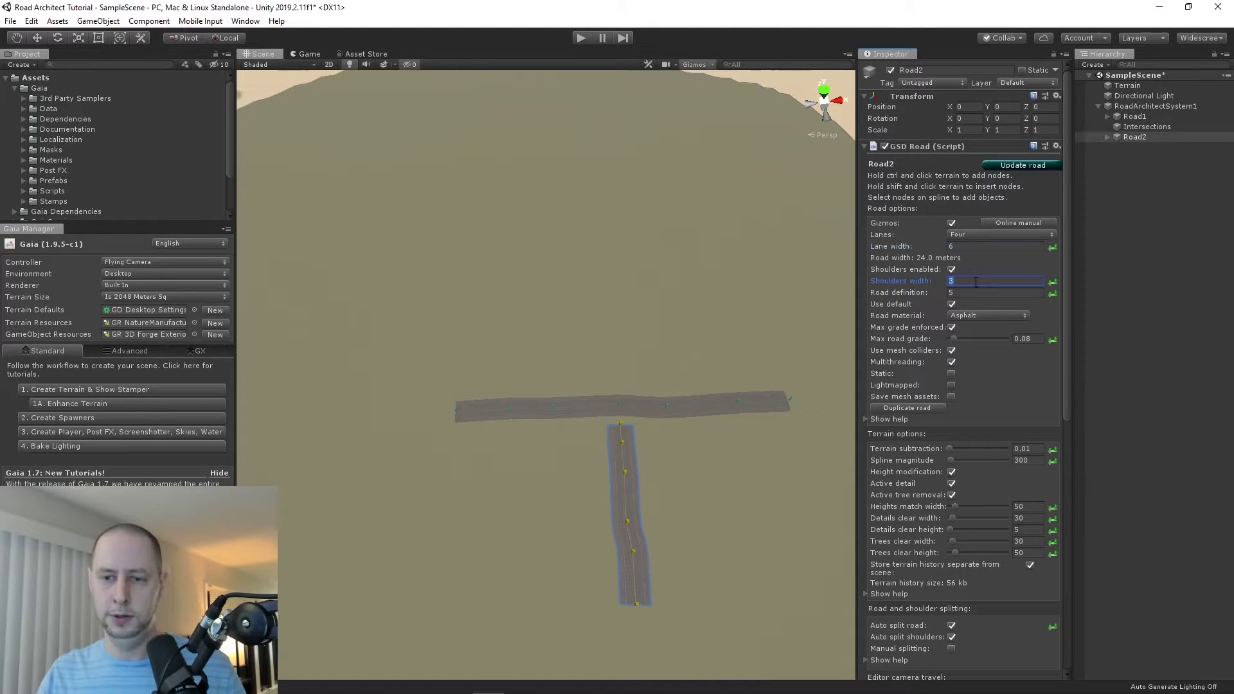
left_click(974, 294)
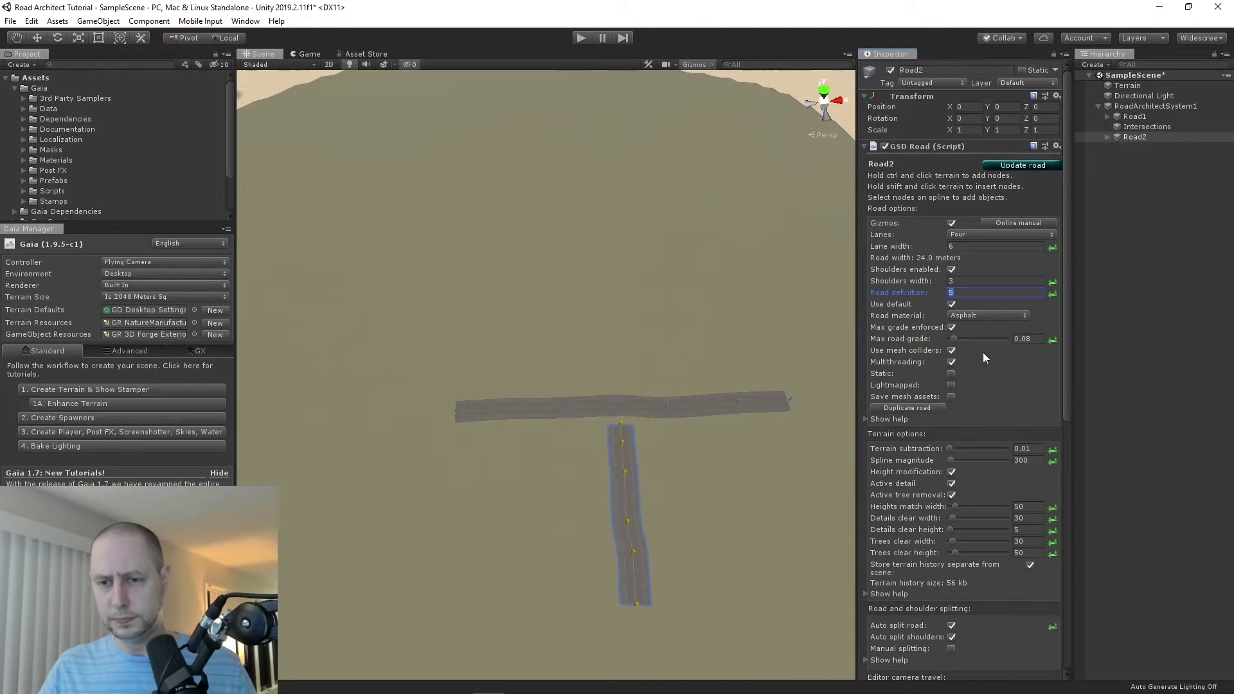
left_click(977, 246)
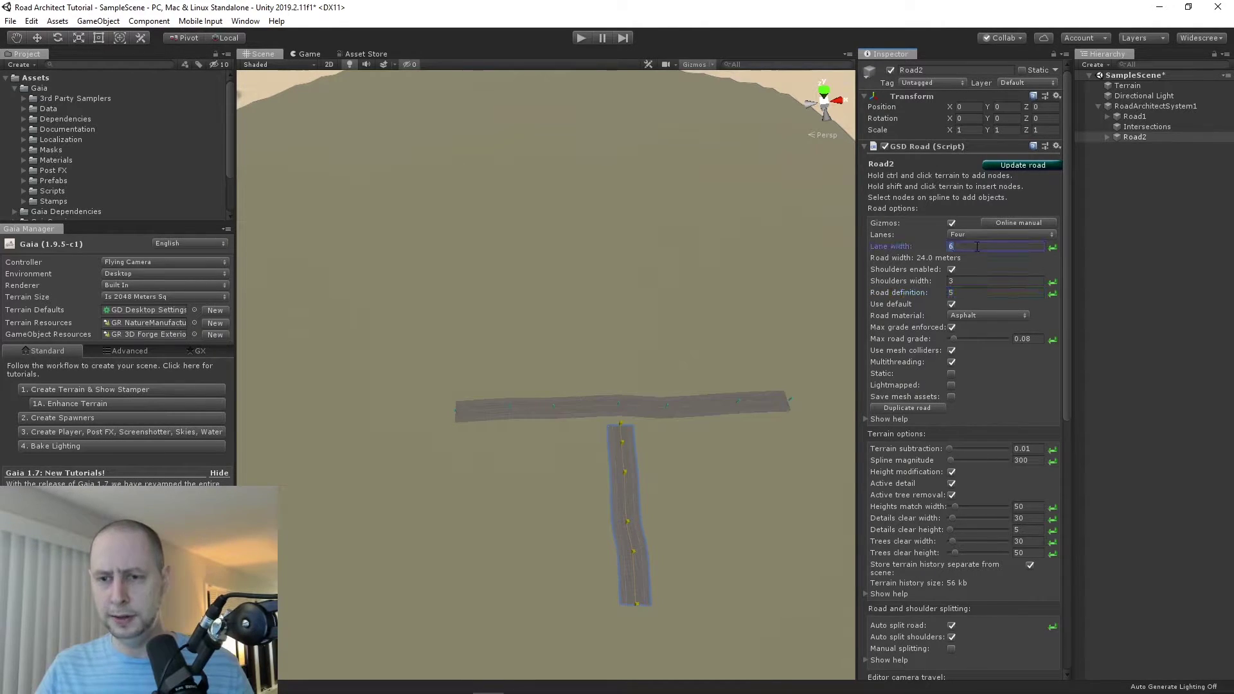
left_click(889, 236)
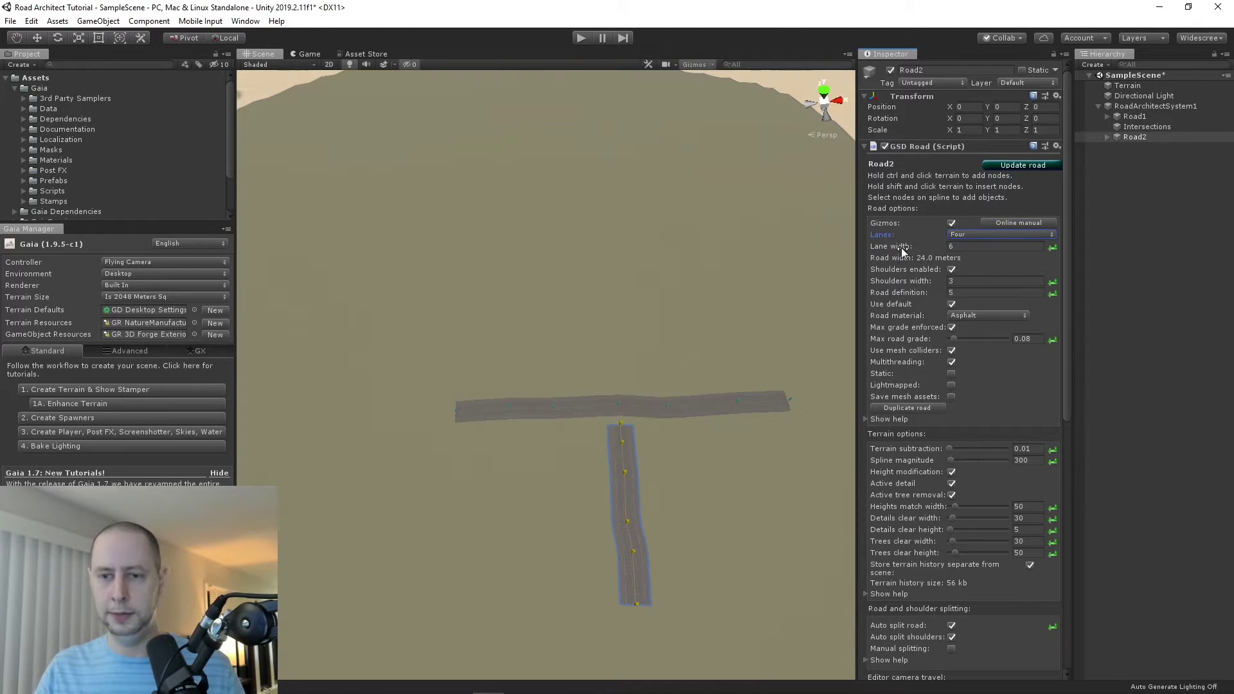
left_click(901, 246)
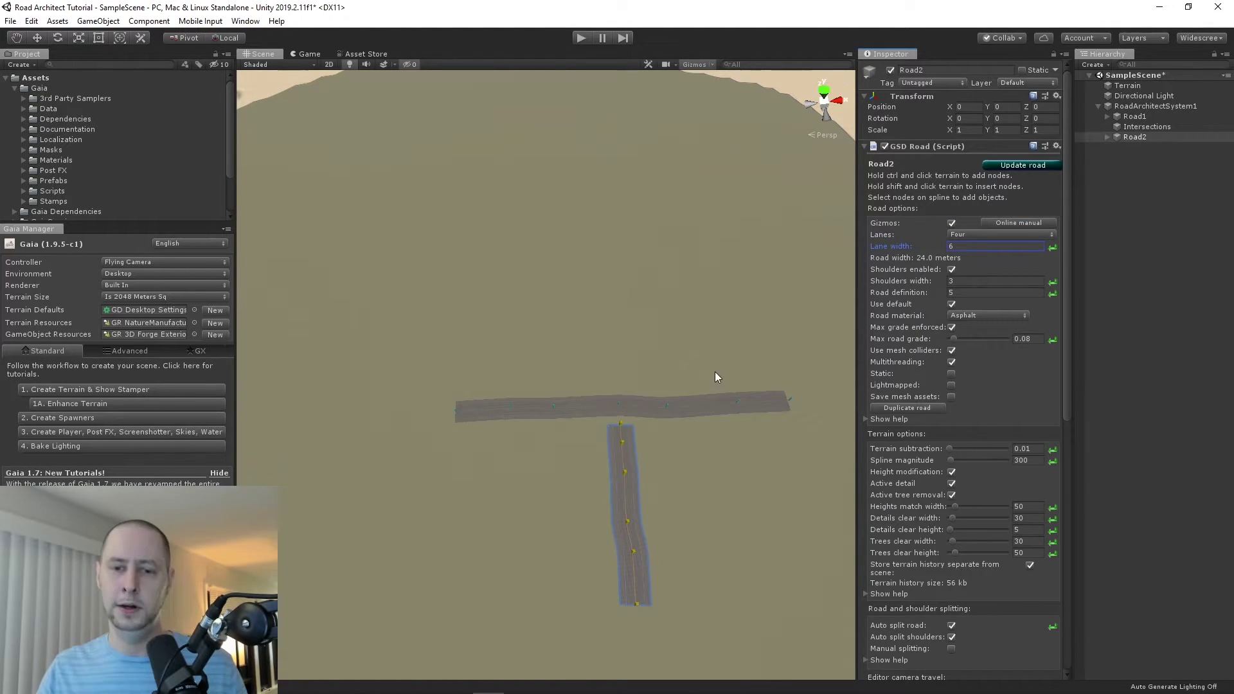
- Move Road2's end node onto the nearest node of Road1 to join the two roads in a three-way intersection
scroll(708, 369, "up", 5)
middle_click_drag(720, 383, 646, 375)
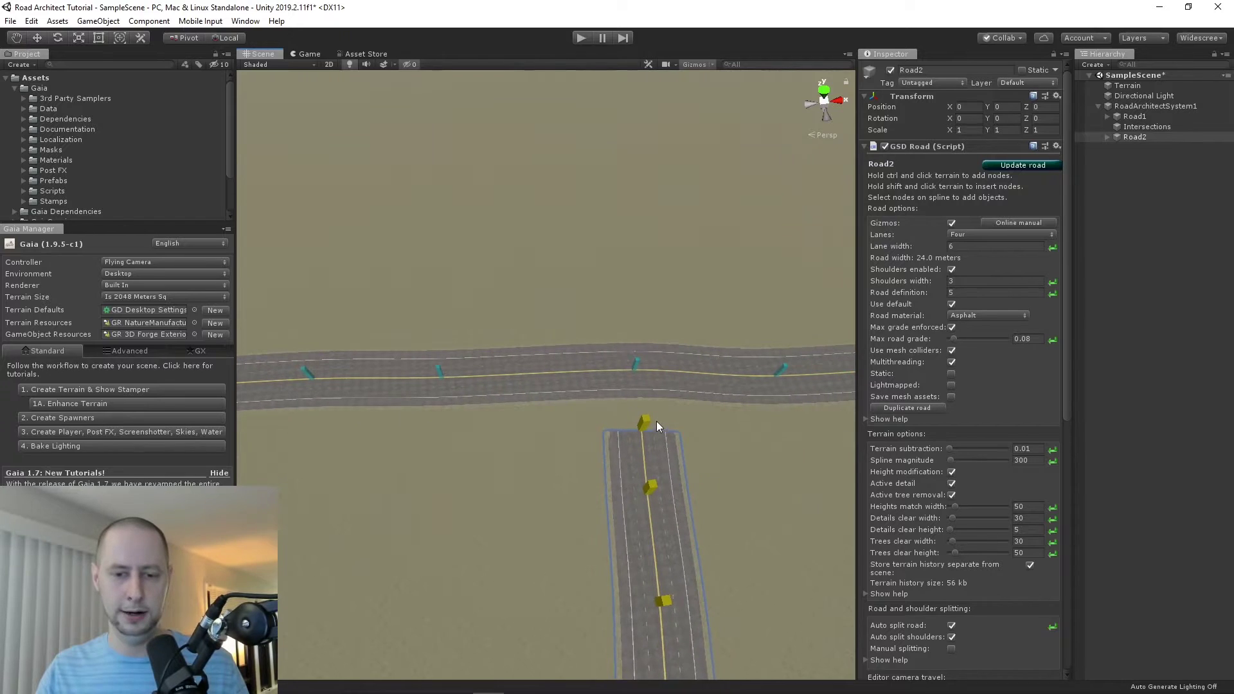
left_click(644, 424)
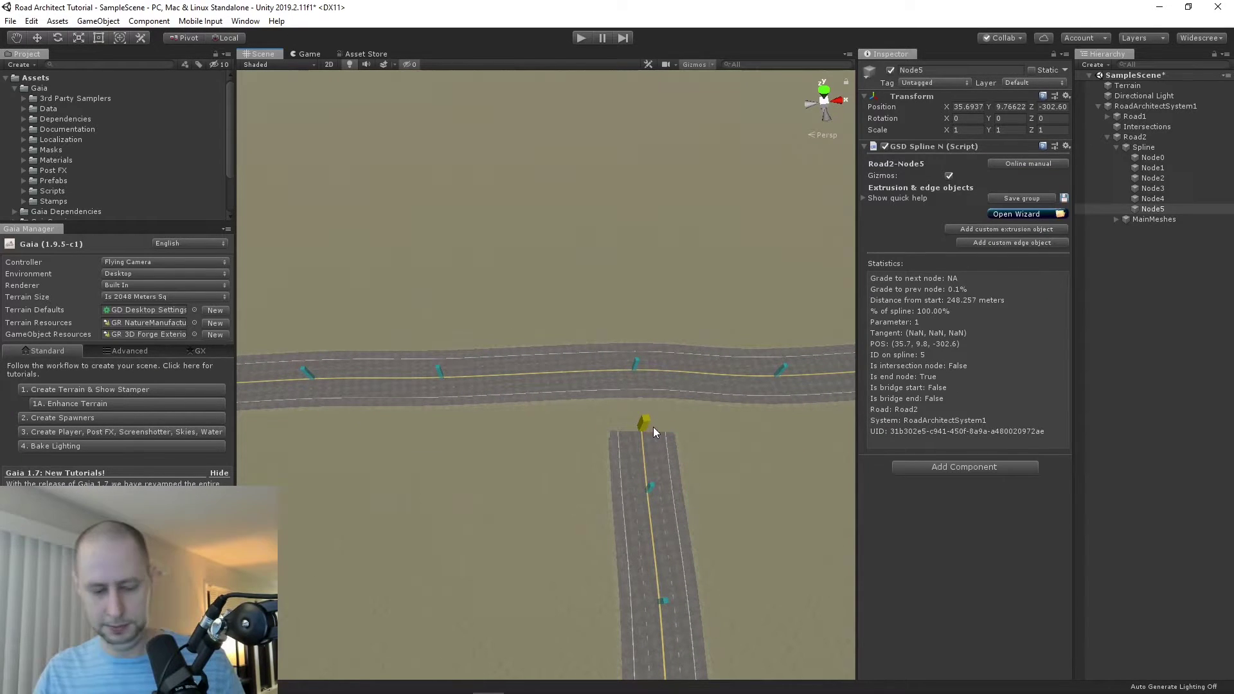
key("w")
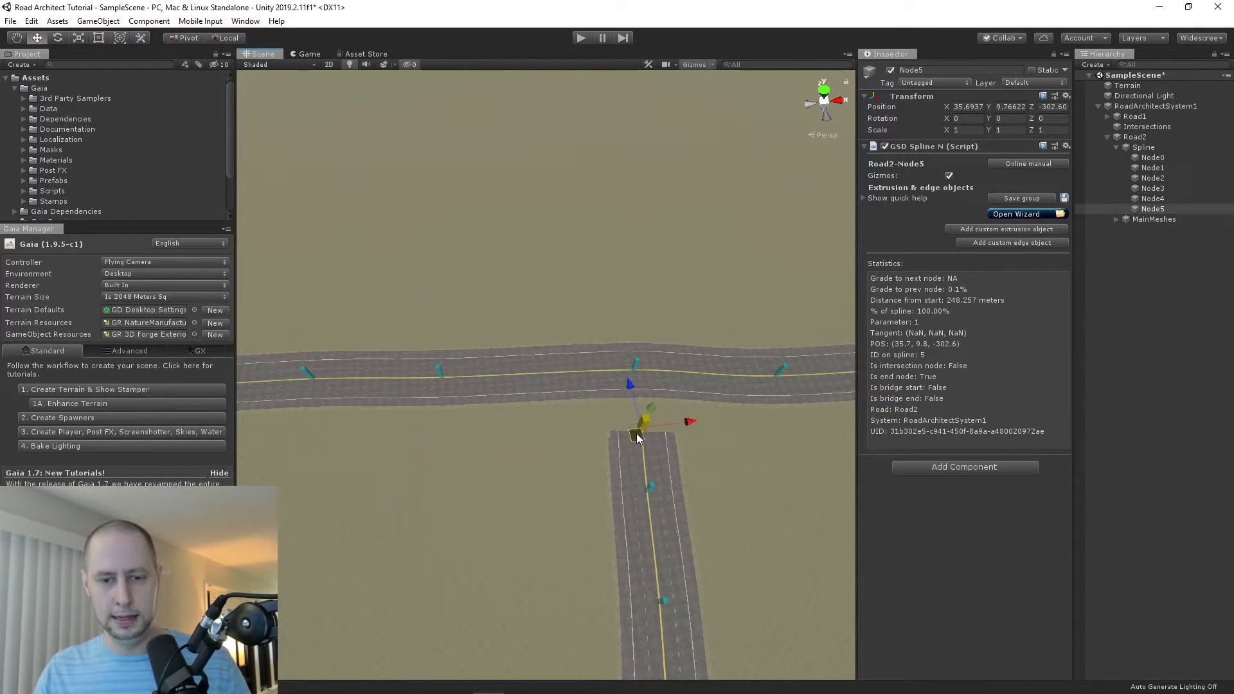
left_click_drag(639, 433, 630, 376)
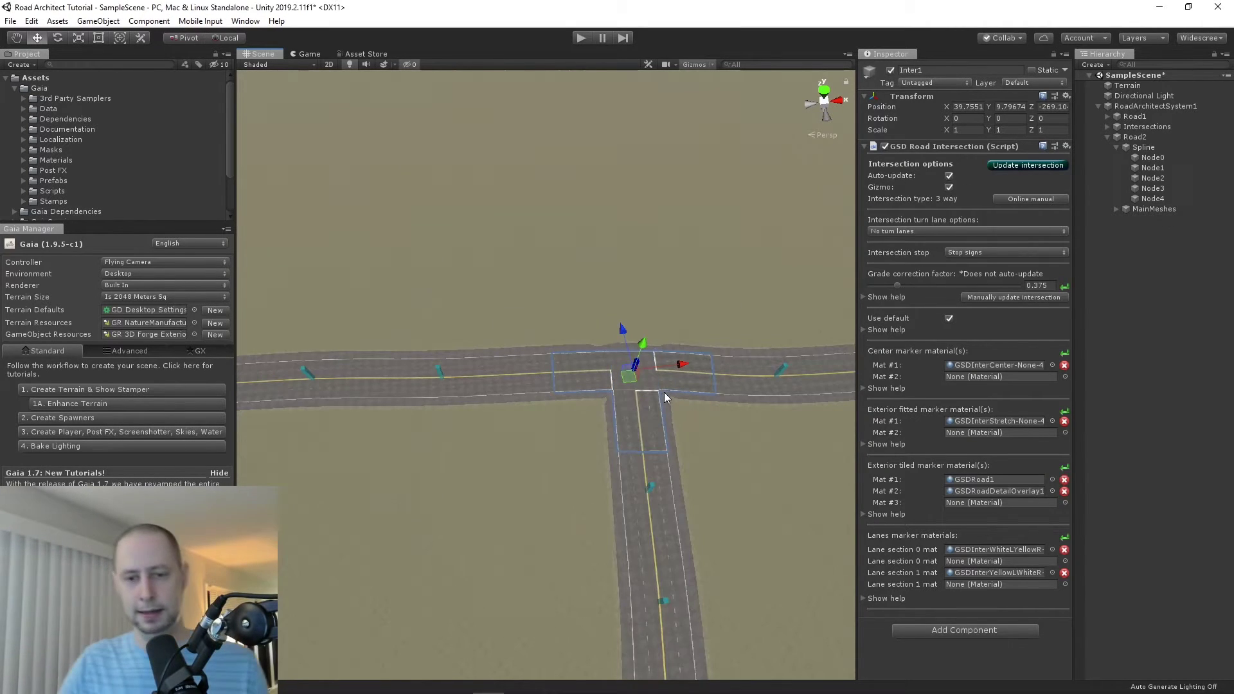
scroll(690, 418, "up", 8)
scroll(670, 440, "down", 2)
scroll(688, 419, "down", 6)
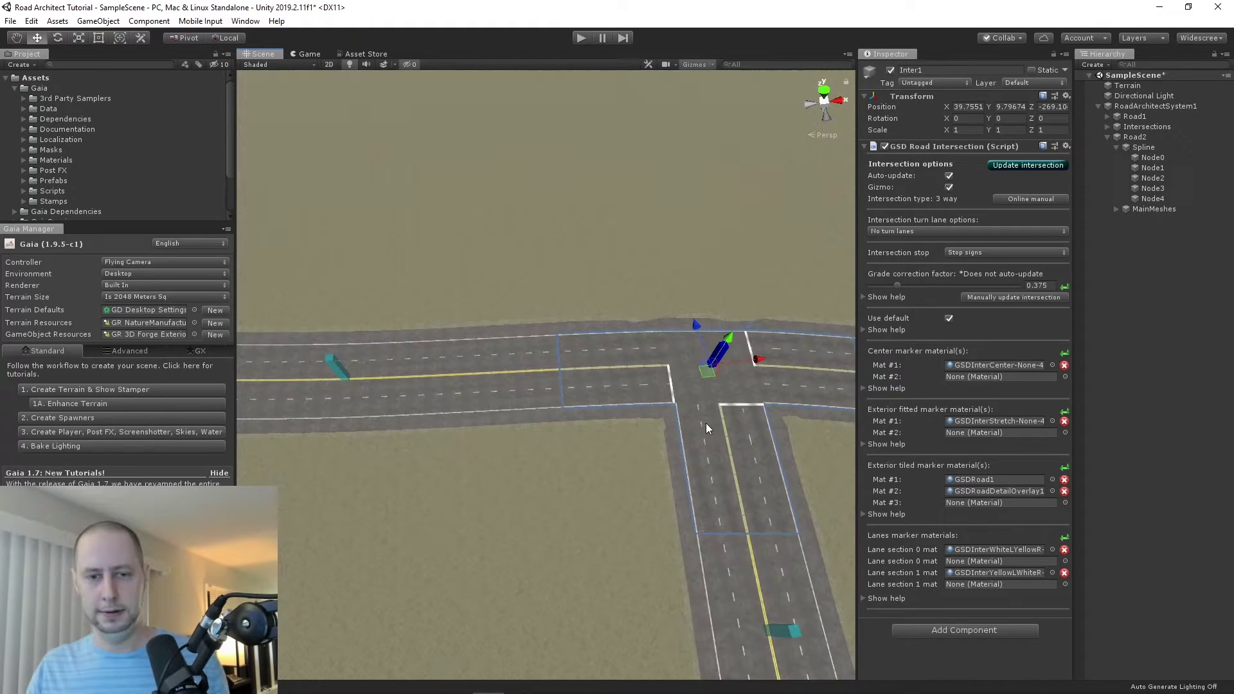
scroll(722, 415, "down", 4)
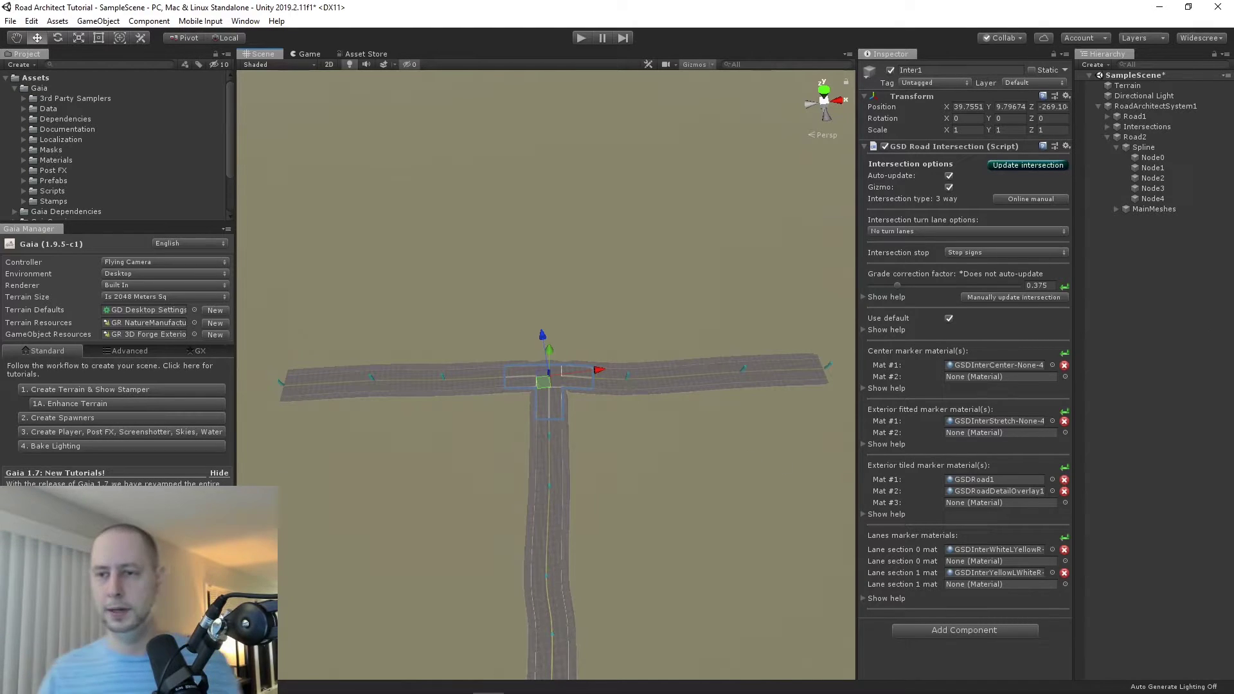
- Select Inter1 under the road system's intersections and update the intersection
left_click(1161, 130)
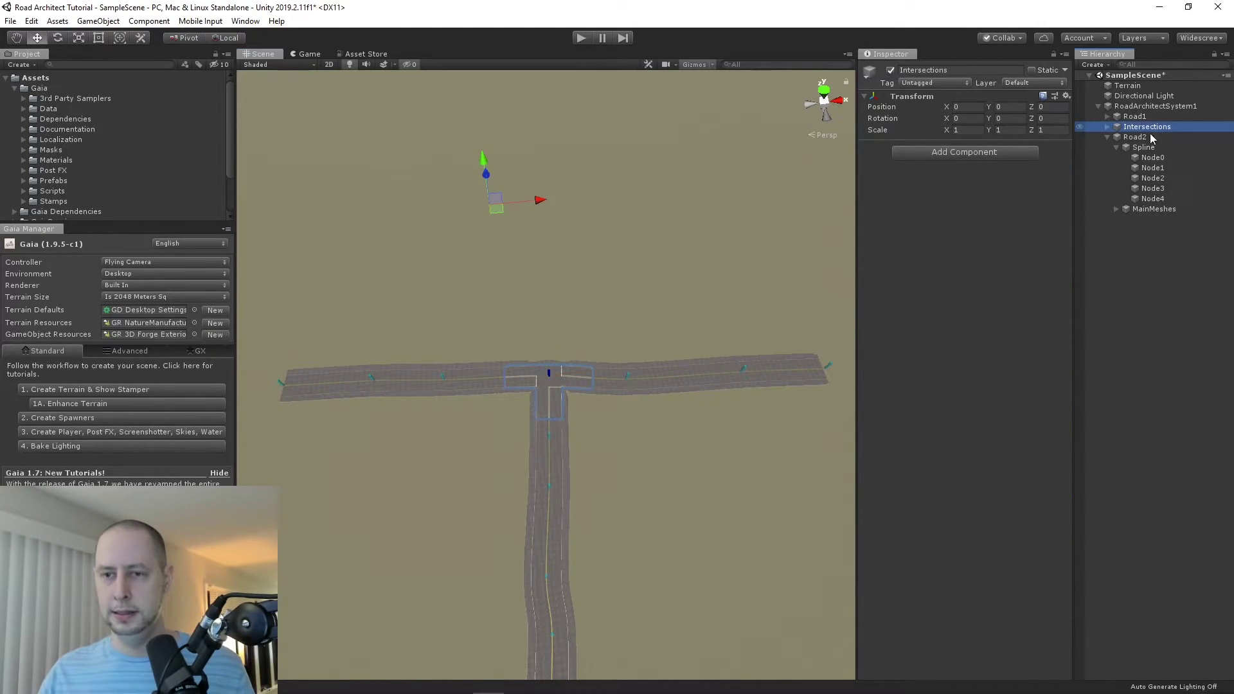
left_click(1107, 137)
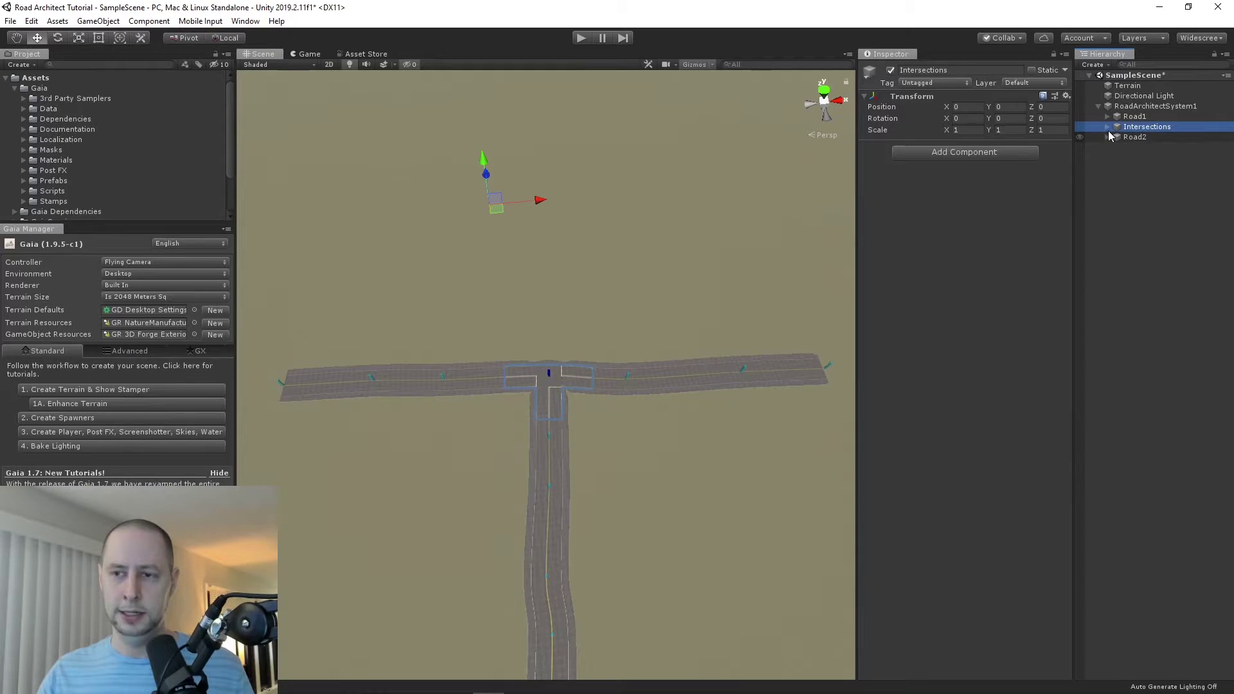
left_click(1108, 127)
left_click(1140, 139)
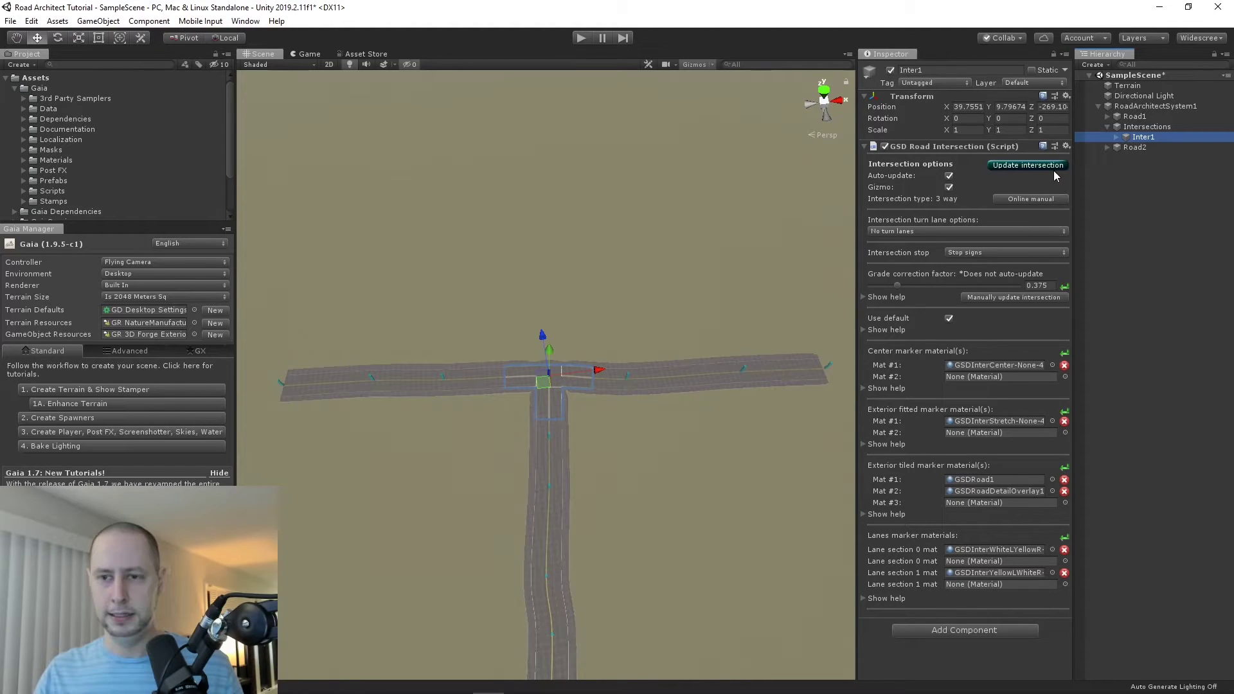
left_click(1034, 165)
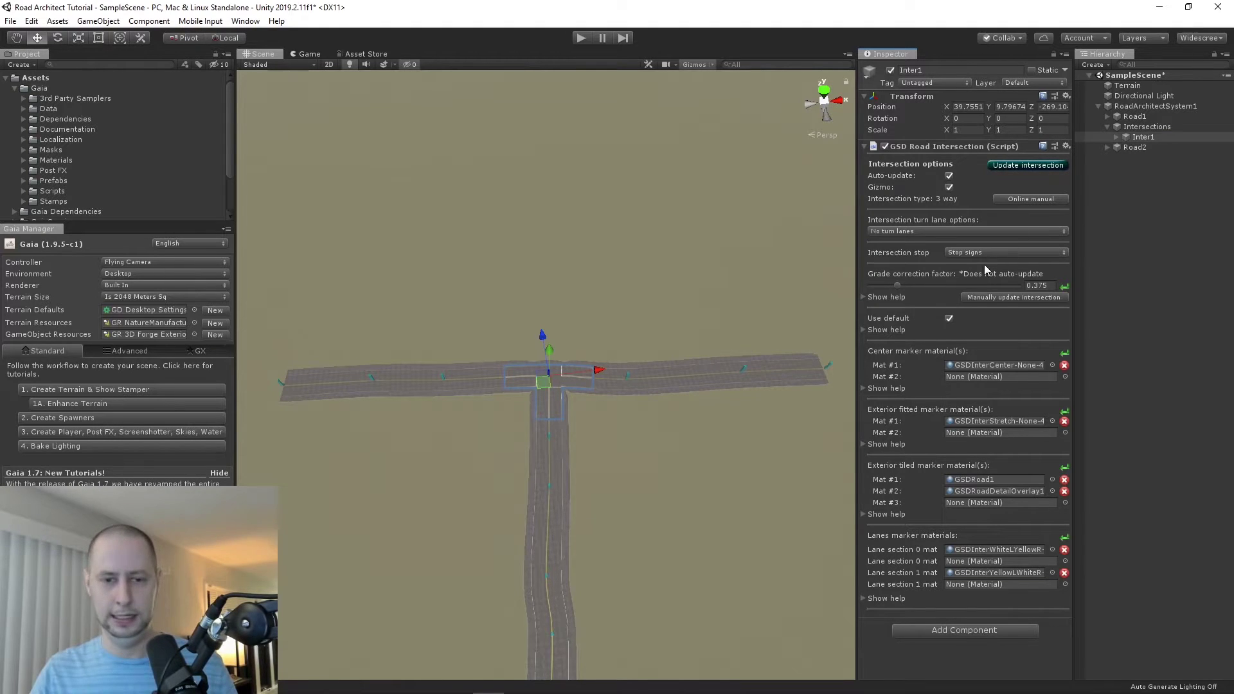
- Add a third road to the road system and place seven nodes in a nearly straight line crossing Road1's free end
left_click(1134, 107)
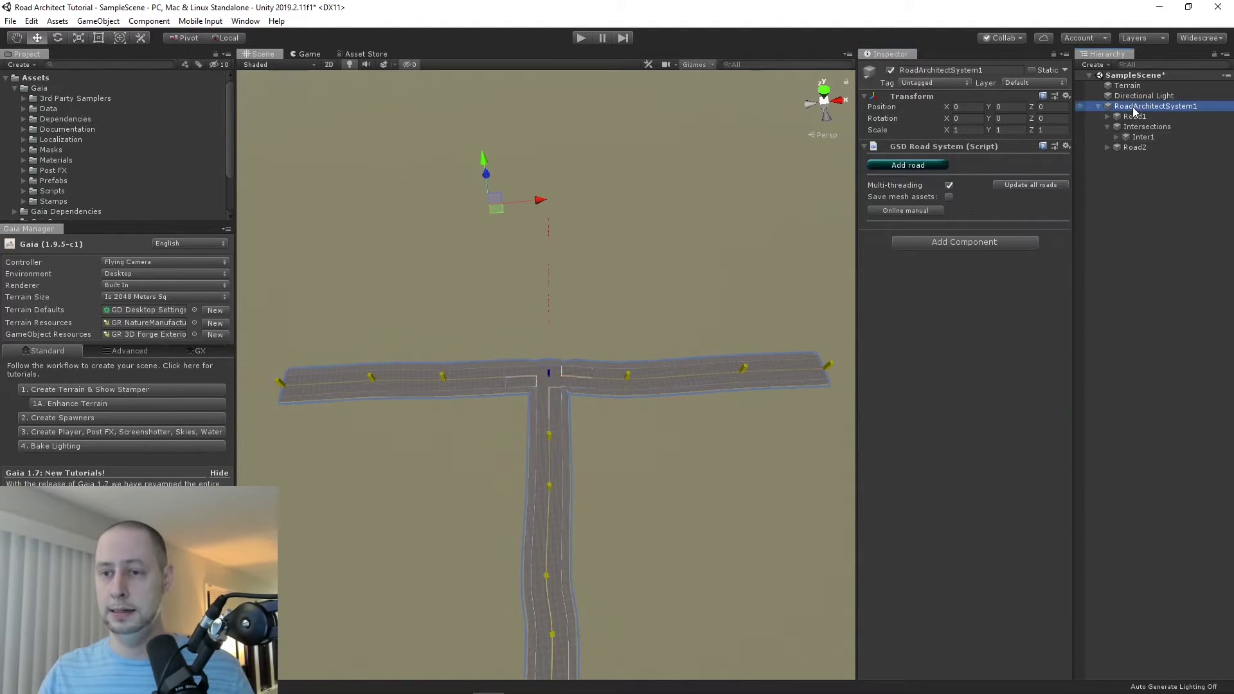
left_click(916, 164)
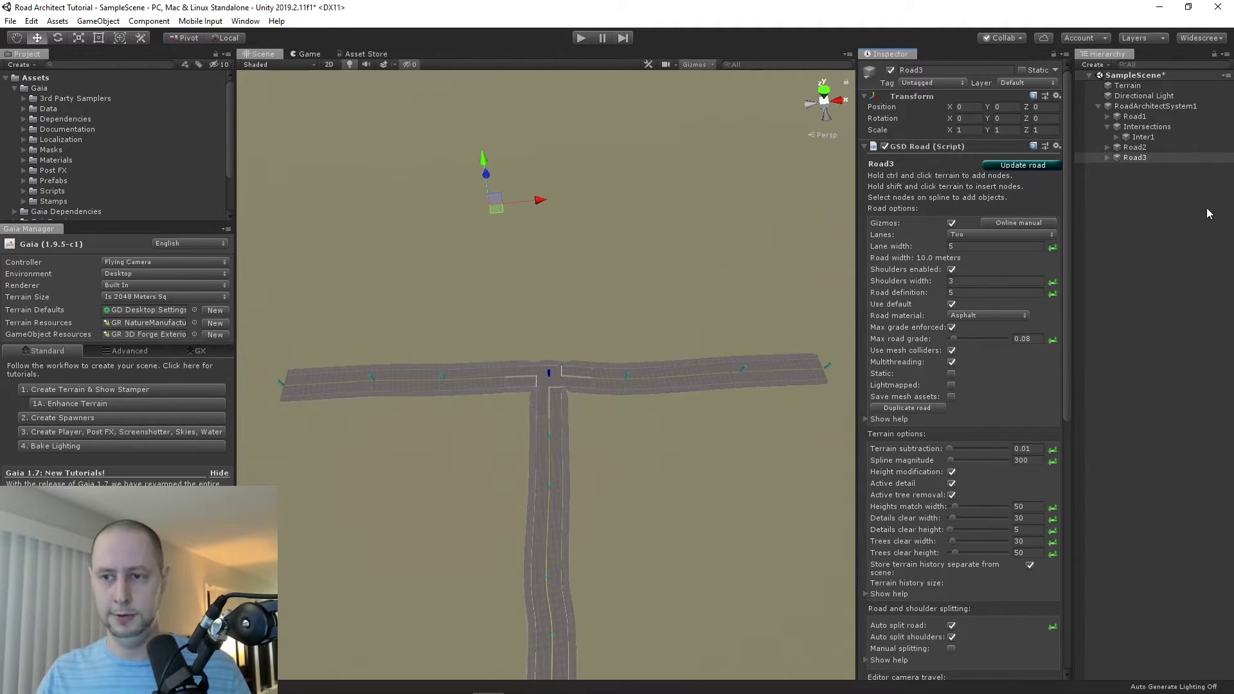
middle_click_drag(456, 407, 490, 400)
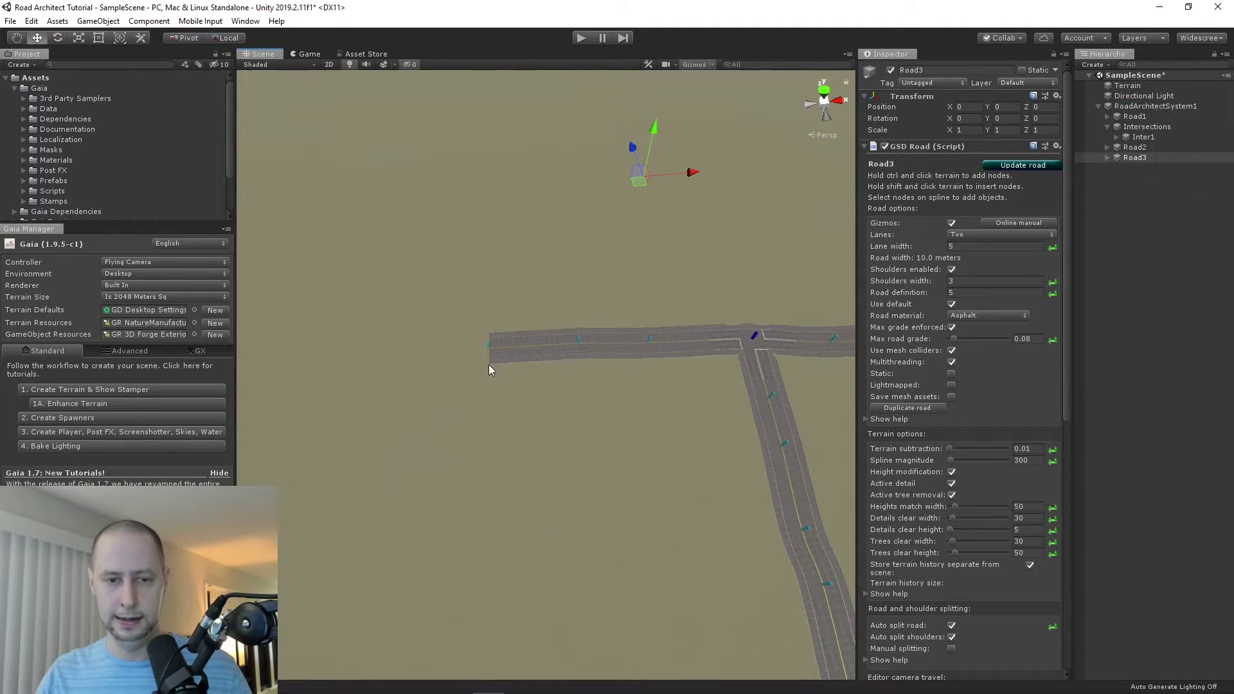
left_click(487, 183, "ctrl")
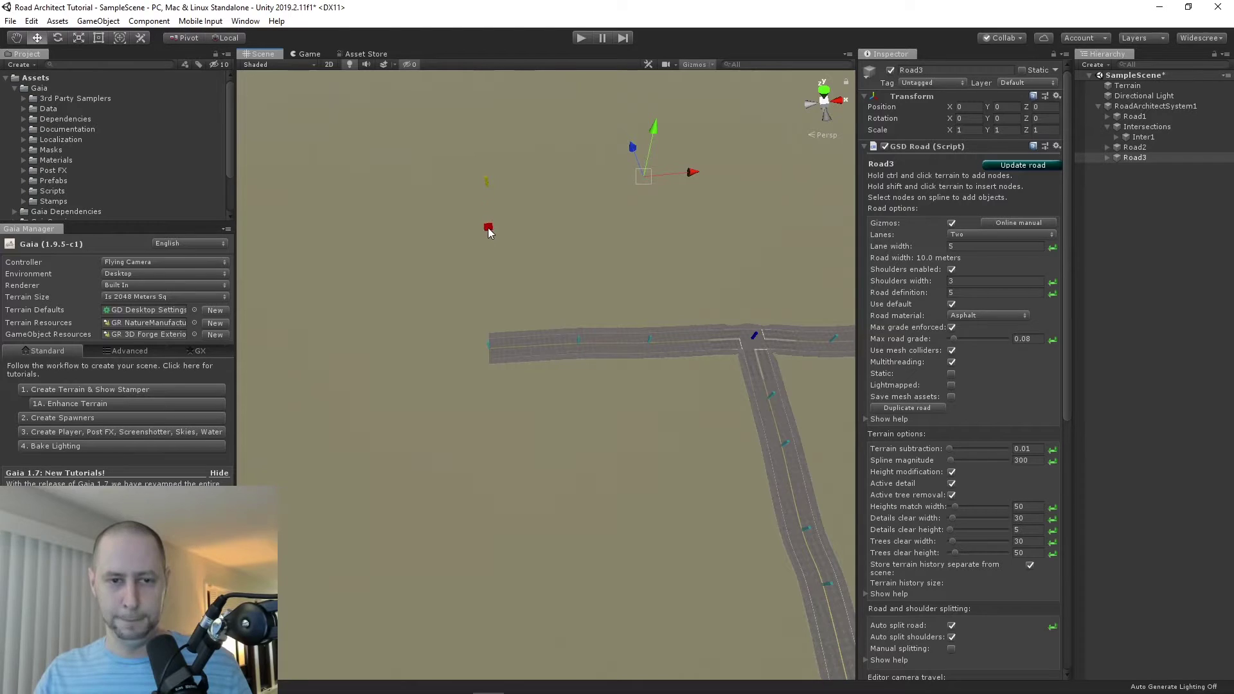
left_click(485, 225, "ctrl")
left_click(487, 267, "ctrl")
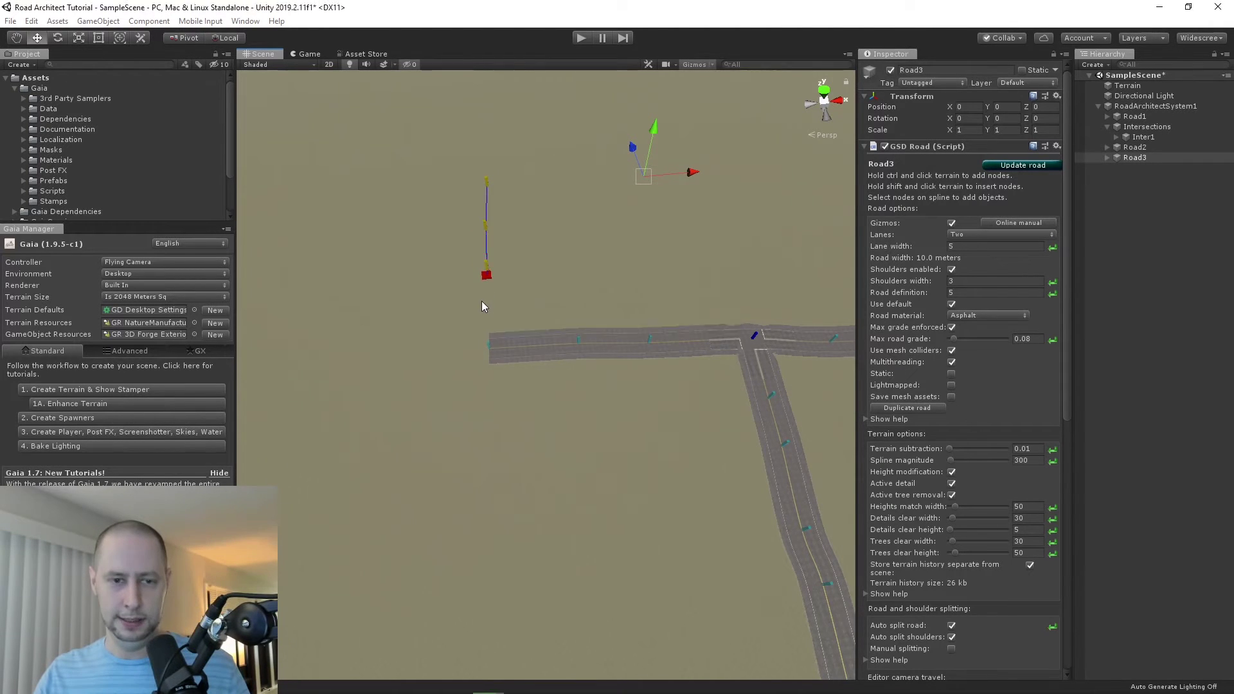
left_click(486, 310, "ctrl")
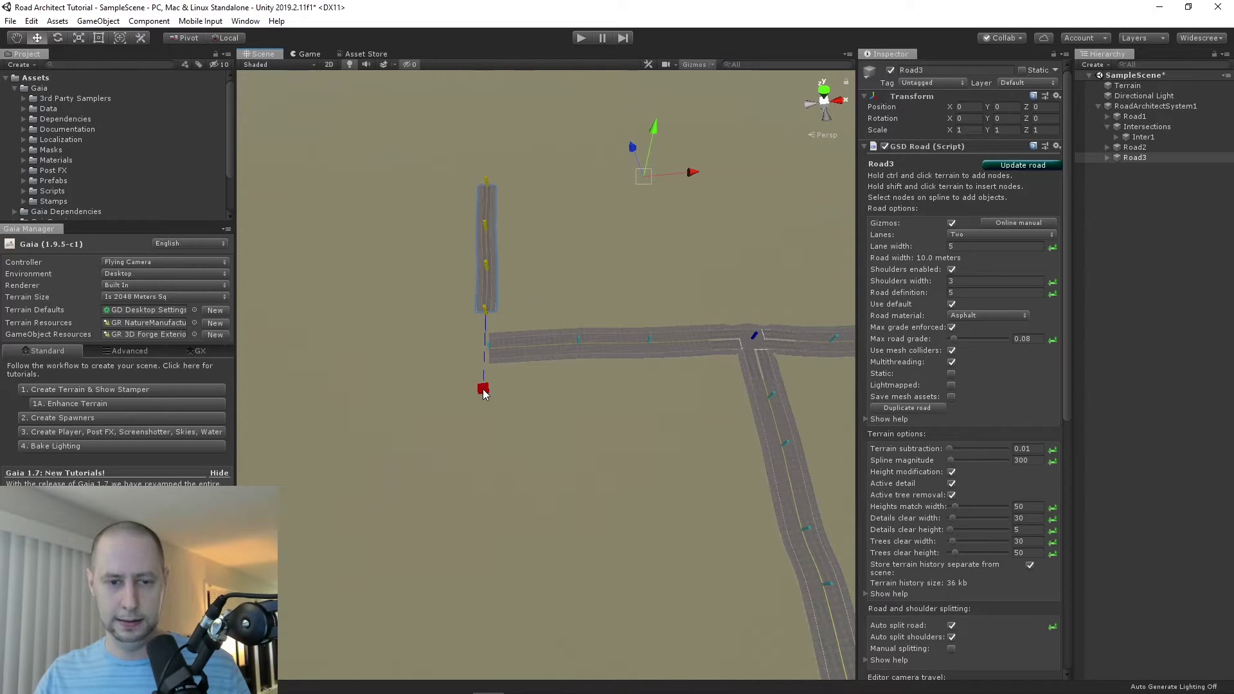
left_click(483, 391, "ctrl")
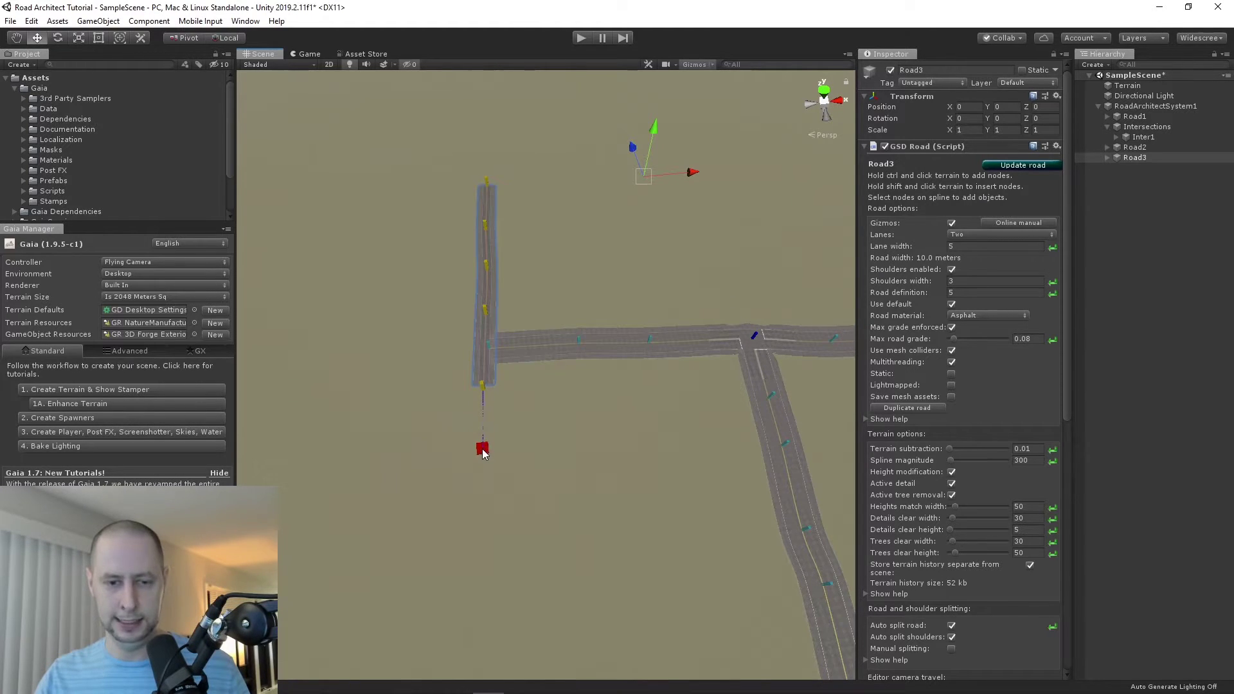
left_click(482, 444, "ctrl")
left_click(475, 525, "ctrl")
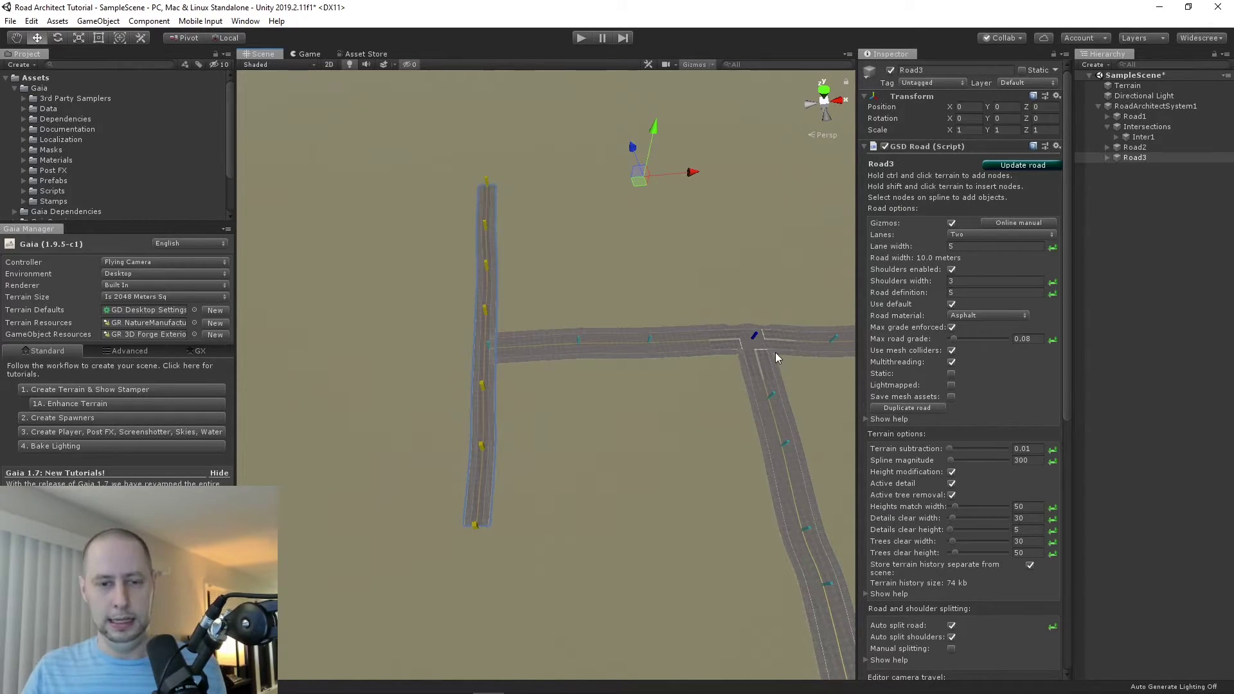
- Set Road3 to four lanes with a lane width of 6 and update the road
middle_click_drag(651, 360, 646, 363)
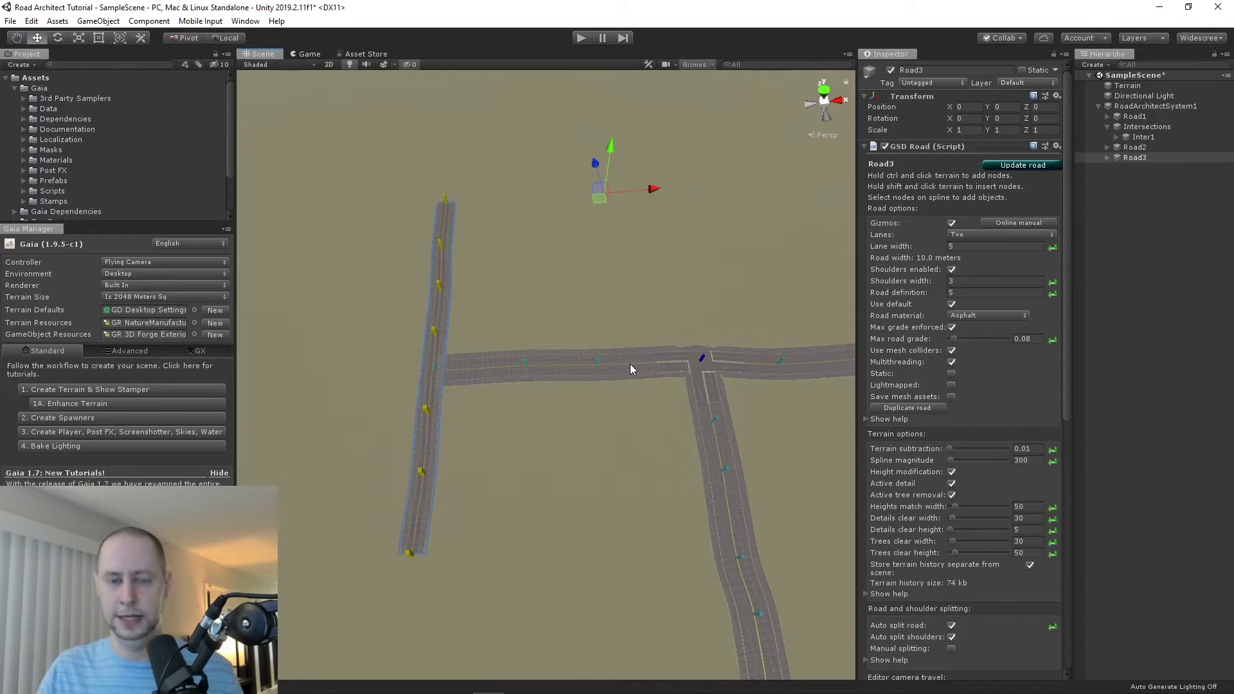
left_click(977, 235)
left_click(981, 261)
left_click(971, 248)
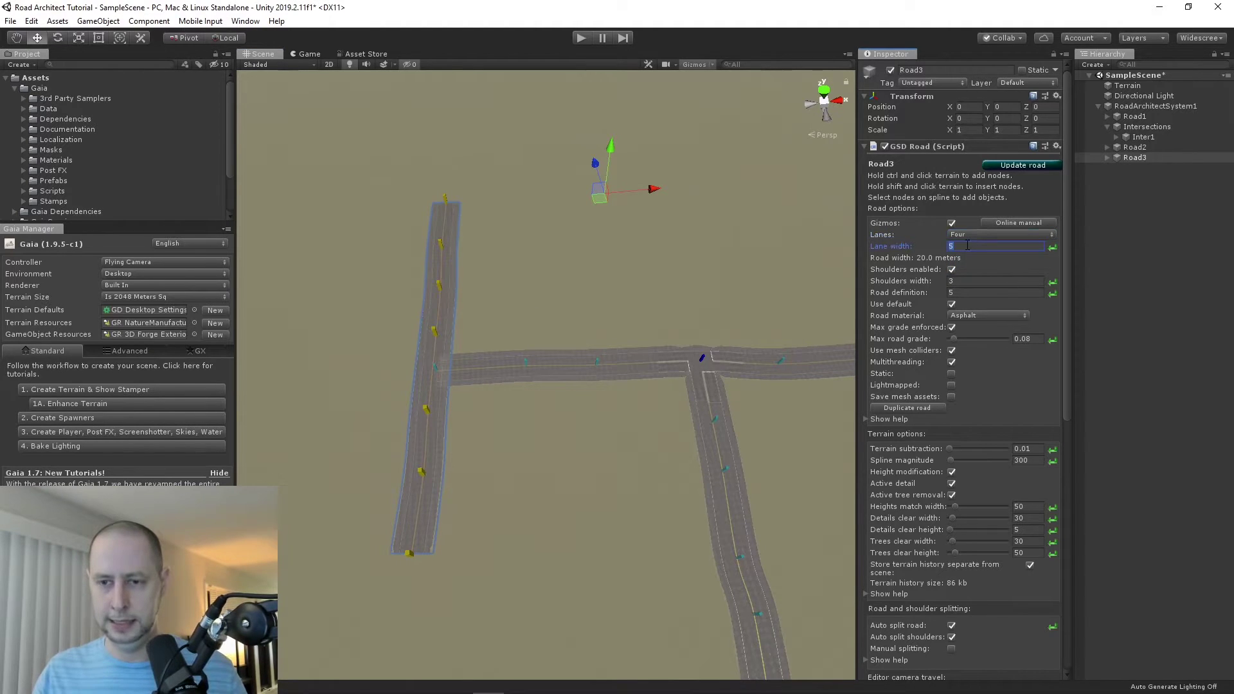
type("6")
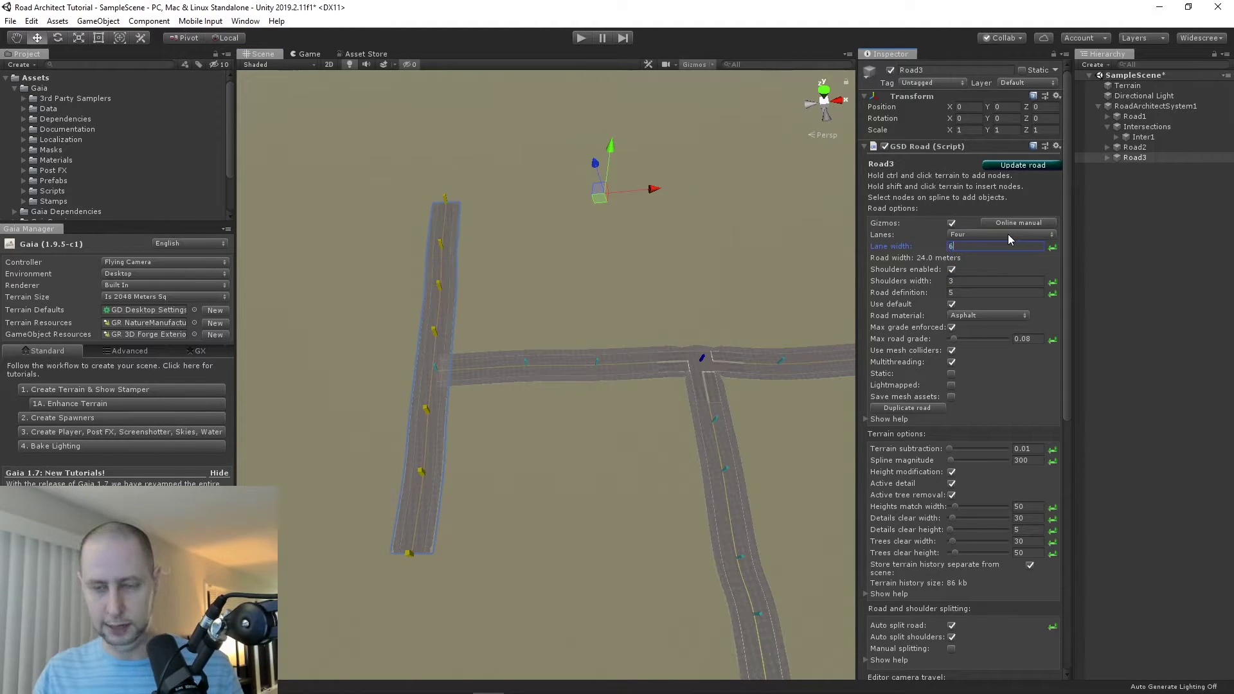
left_click(1025, 165)
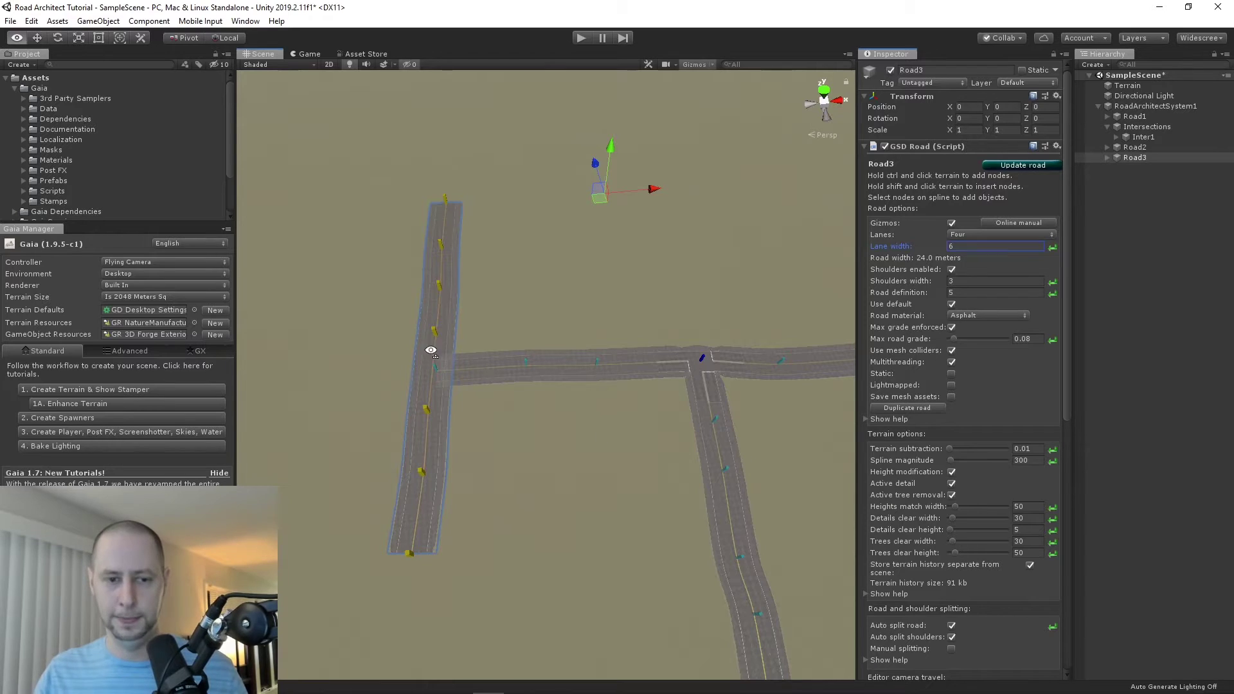
- Move Road3's Node3 onto the free end node of Road1 to join the two roads in a three-way intersection
left_click_drag(432, 351, 690, 377, "alt")
right_click_drag(691, 377, 692, 449)
middle_click_drag(426, 550, 693, 419)
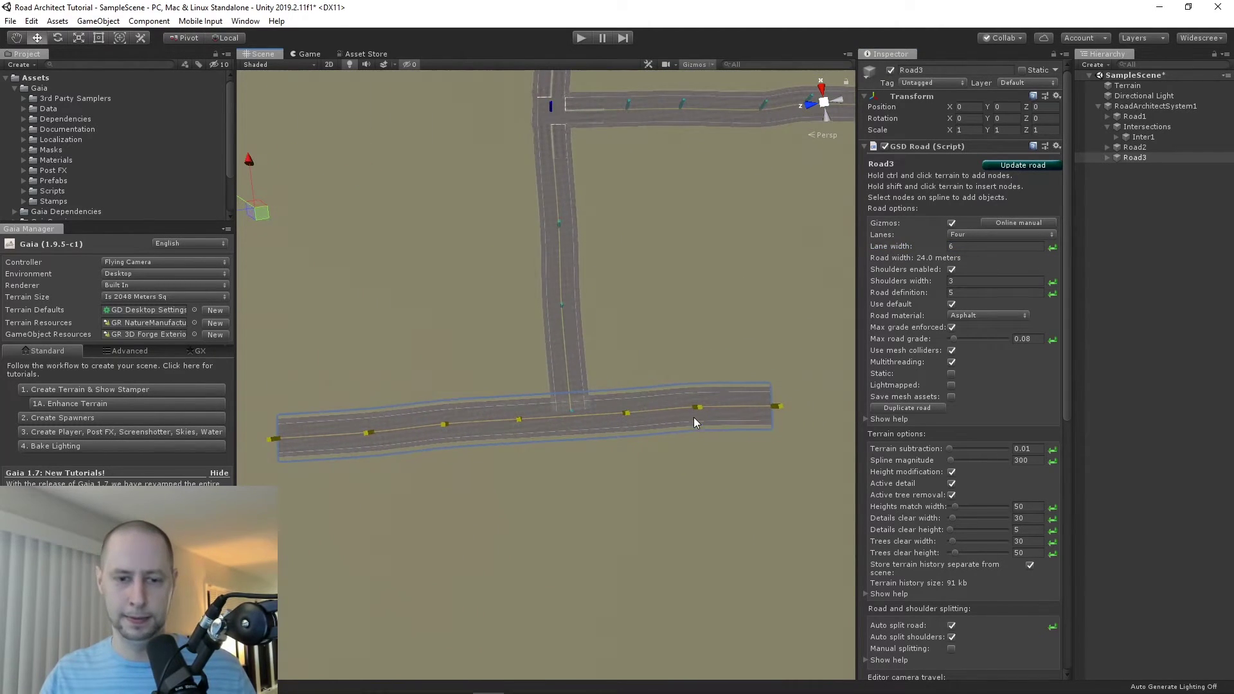
scroll(693, 418, "up", 3)
left_click(510, 441)
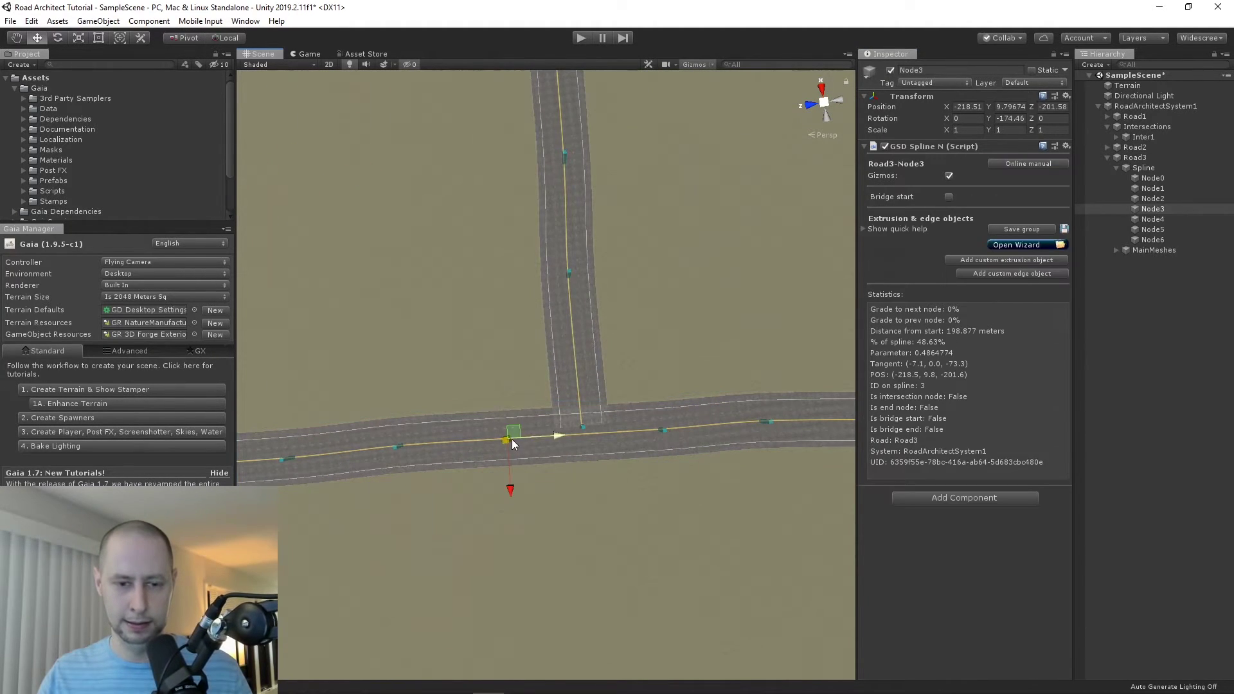
left_click_drag(512, 437, 585, 423)
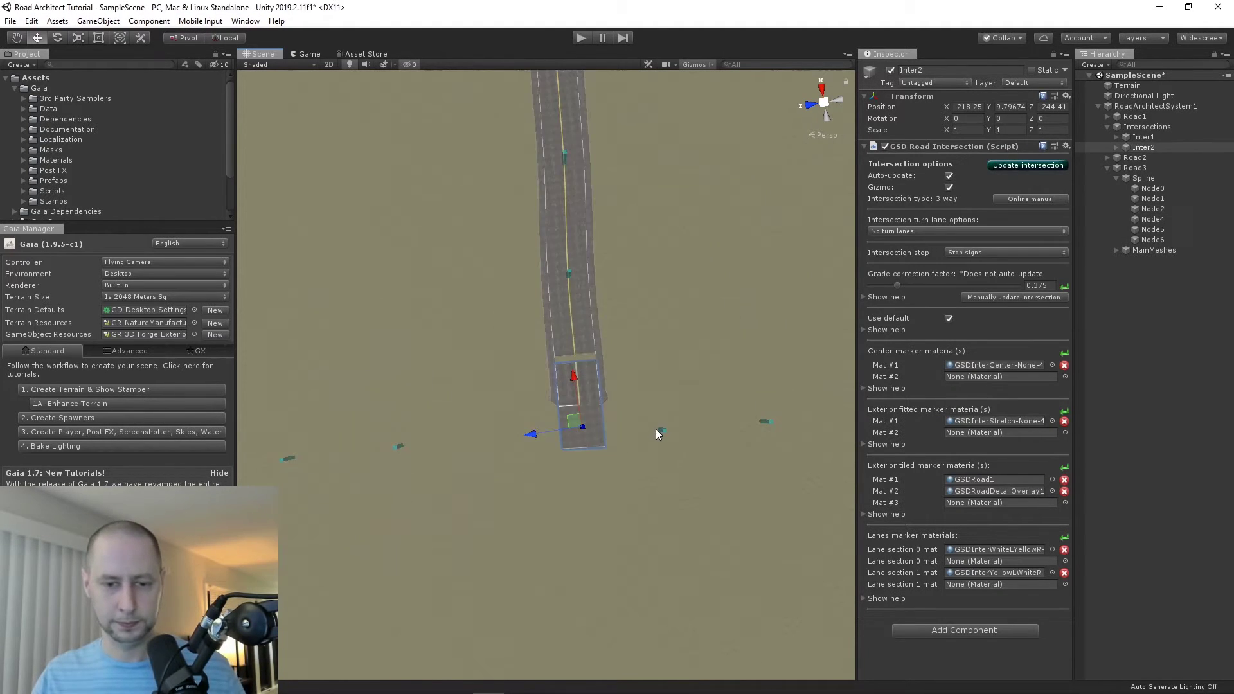
- Shift Road3's Node4 sideways to about X -220.8 so the road runs straighter into the Inter2 intersection
right_click_drag(642, 441, 562, 415)
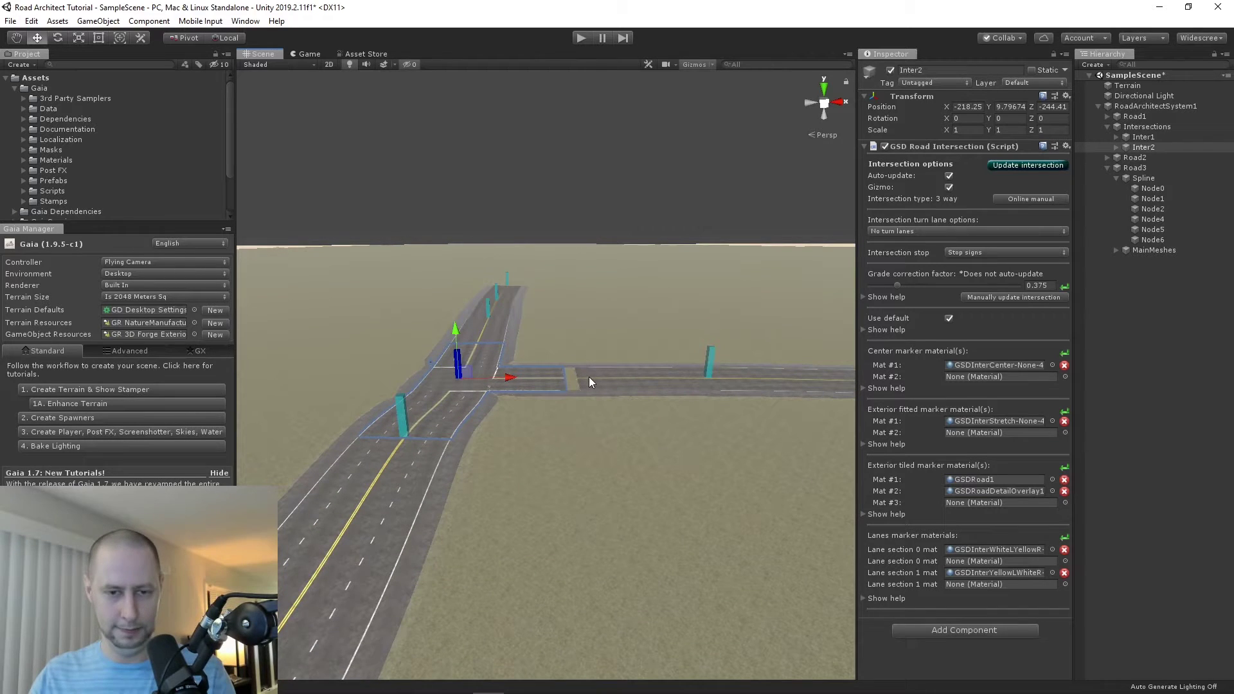
right_click_drag(638, 403, 631, 471)
middle_click_drag(631, 471, 620, 465)
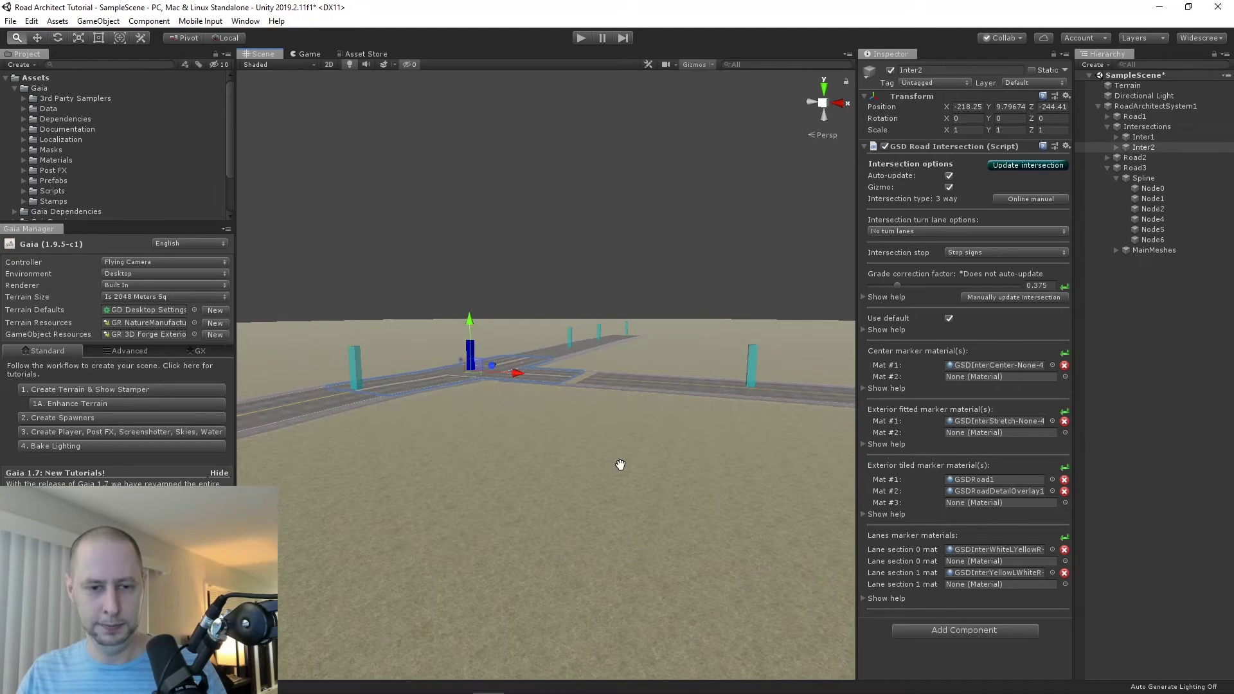
right_click_drag(636, 476, 603, 427)
middle_click_drag(603, 435, 711, 499)
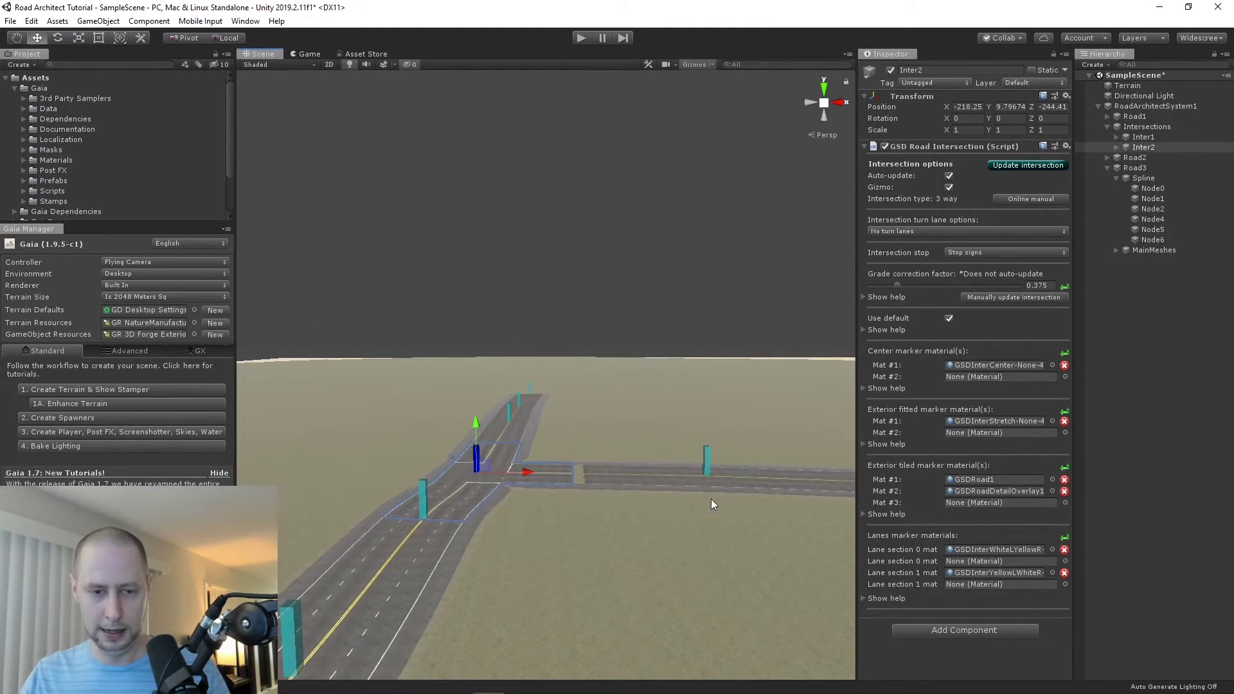
left_click(556, 487)
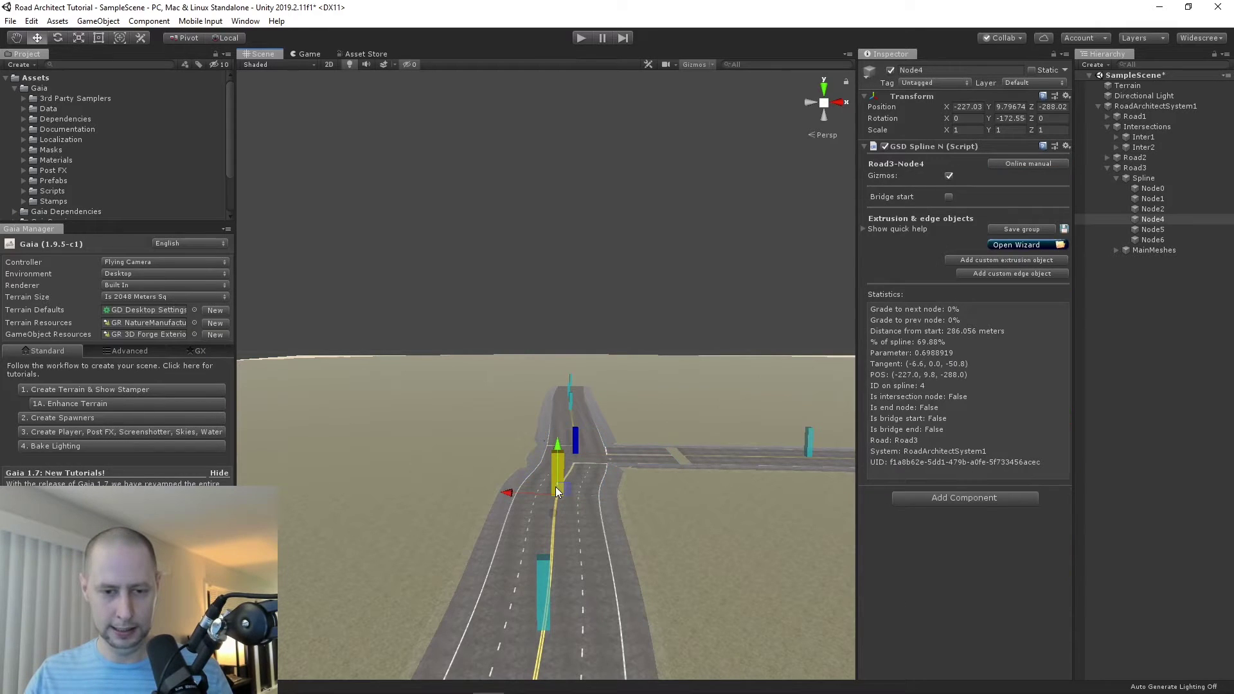
left_click_drag(507, 491, 526, 494)
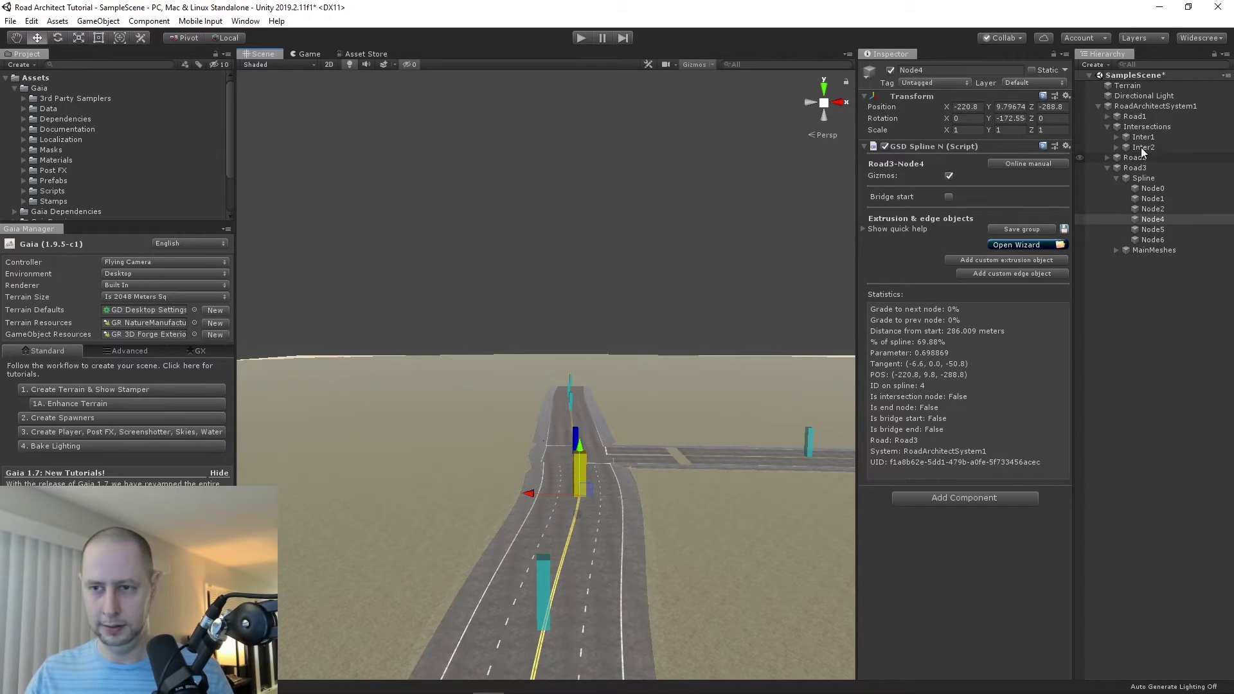
- Update all roads of RoadArchitectSystem1, check the Inter2 intersection, and clear the selection
left_click(1136, 106)
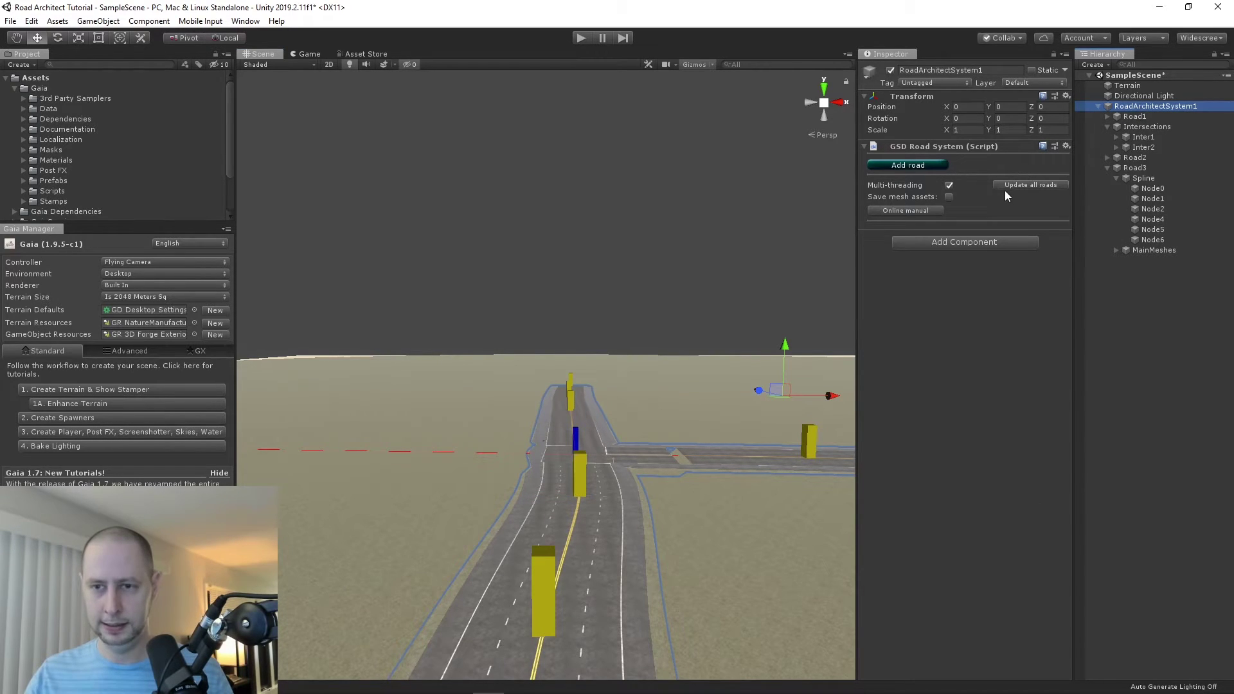
left_click(1024, 184)
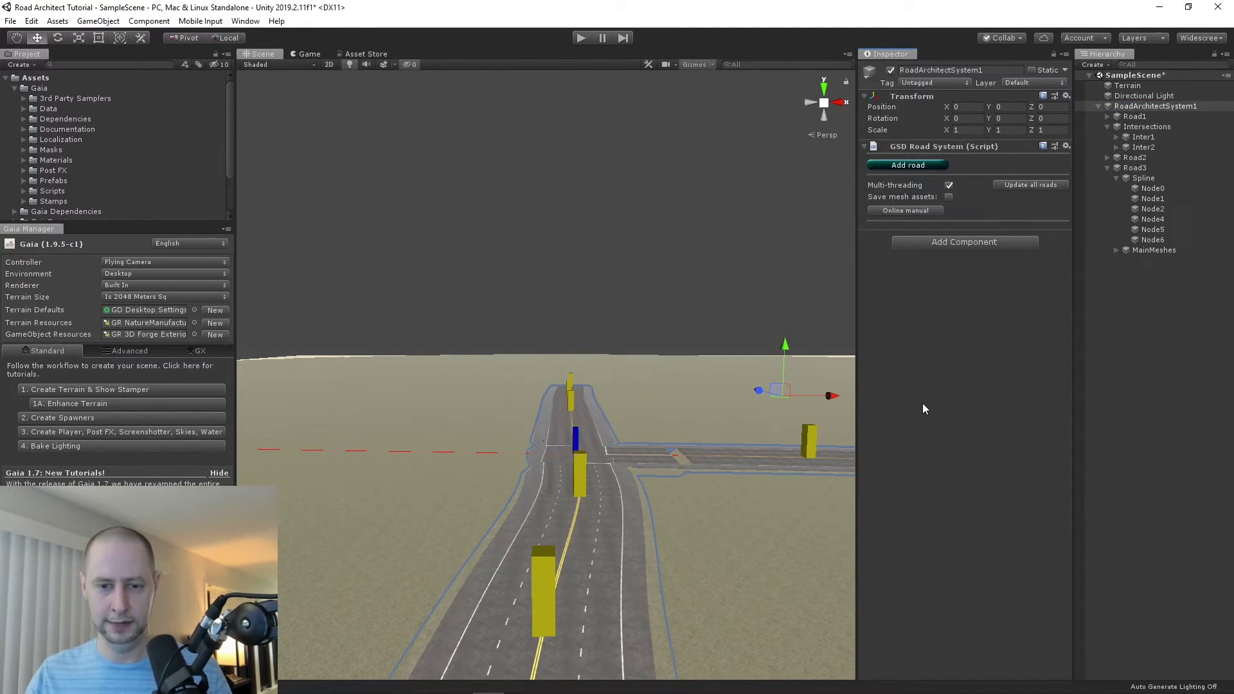
scroll(707, 486, "up", 3)
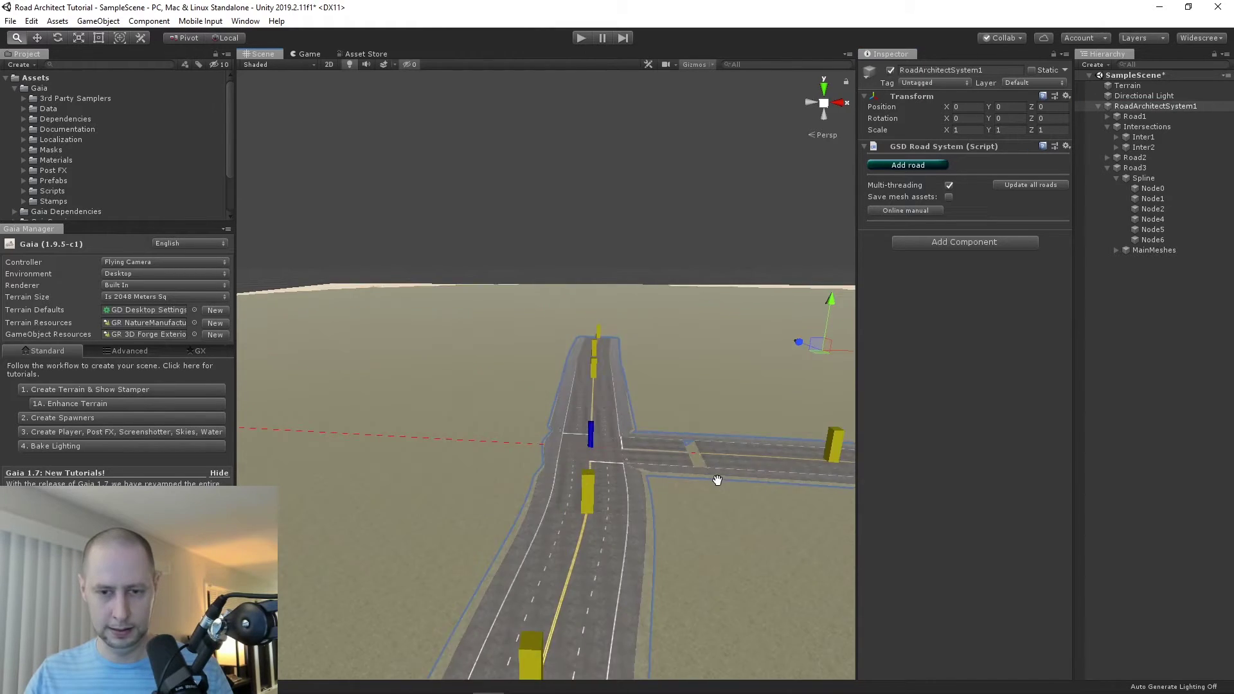
middle_click_drag(717, 480, 711, 479)
left_click(481, 438)
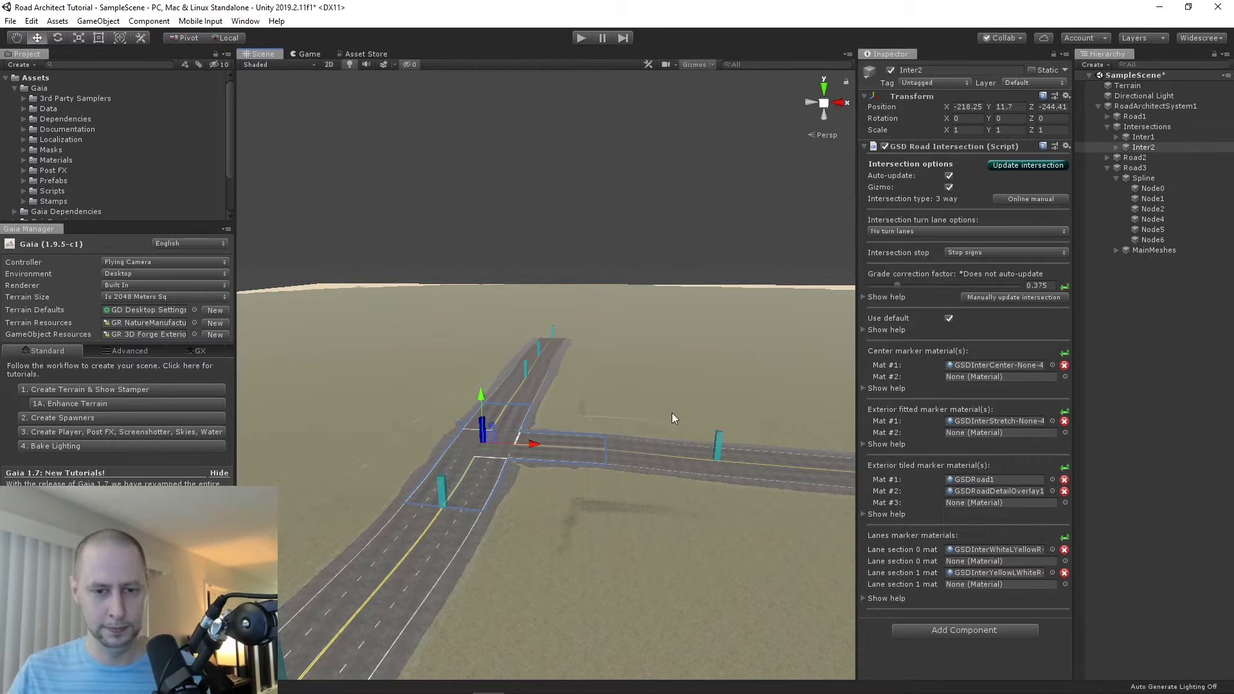
left_click(1135, 389)
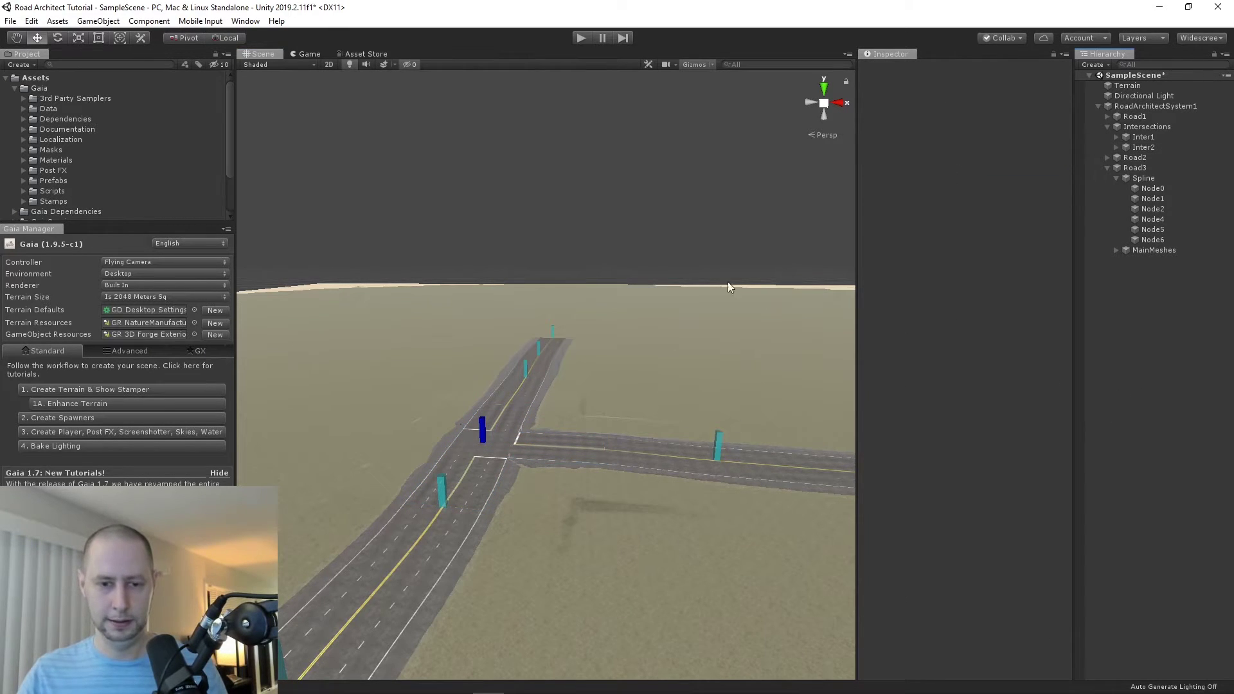
- Move Road1's Node2 along the road closer to Inter2, to about X -150
right_click_drag(728, 281, 681, 346)
mouse_move(683, 347)
middle_mouse_down()
mouse_move(665, 333)
mouse_move(683, 332)
middle_mouse_up()
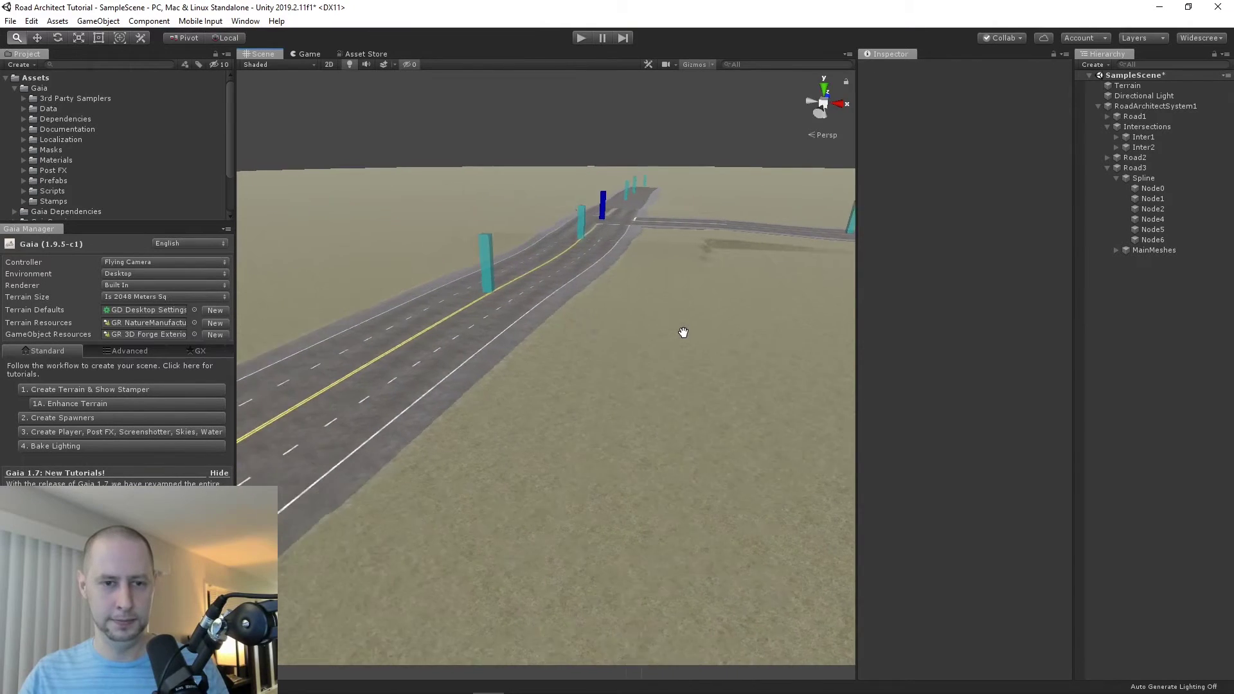
right_click_drag(683, 332, 611, 487)
right_click_drag(496, 460, 466, 495)
left_click(455, 455)
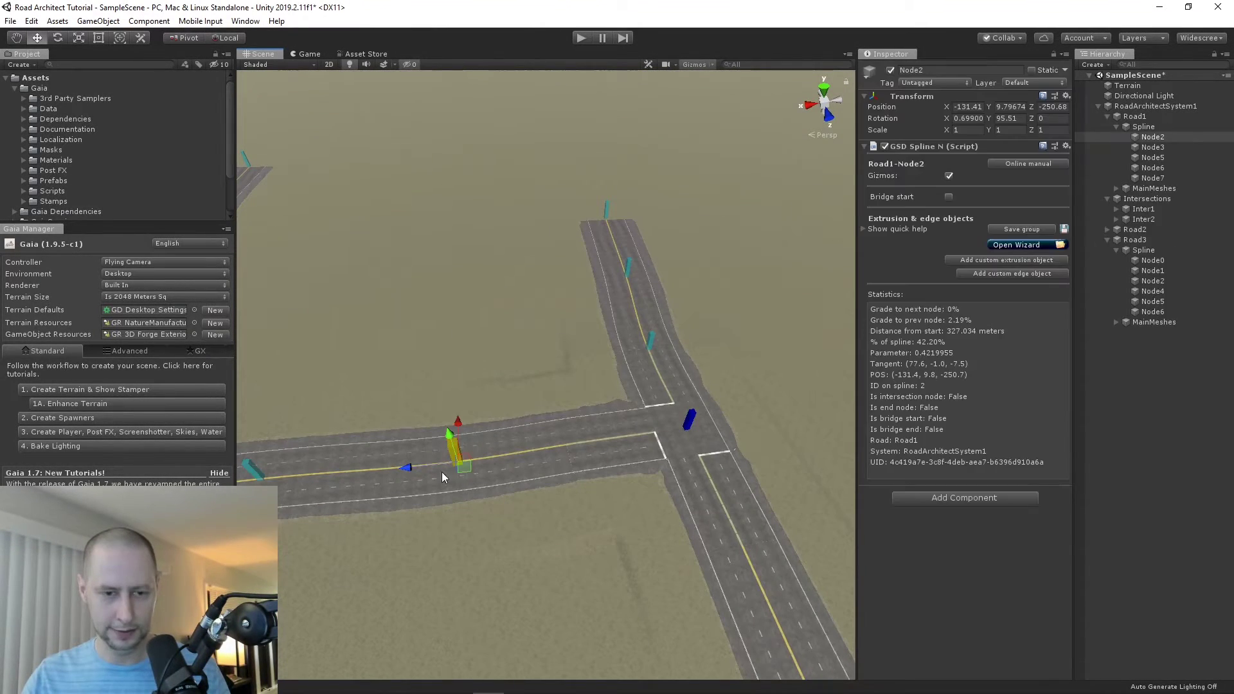
left_click_drag(394, 464, 465, 469)
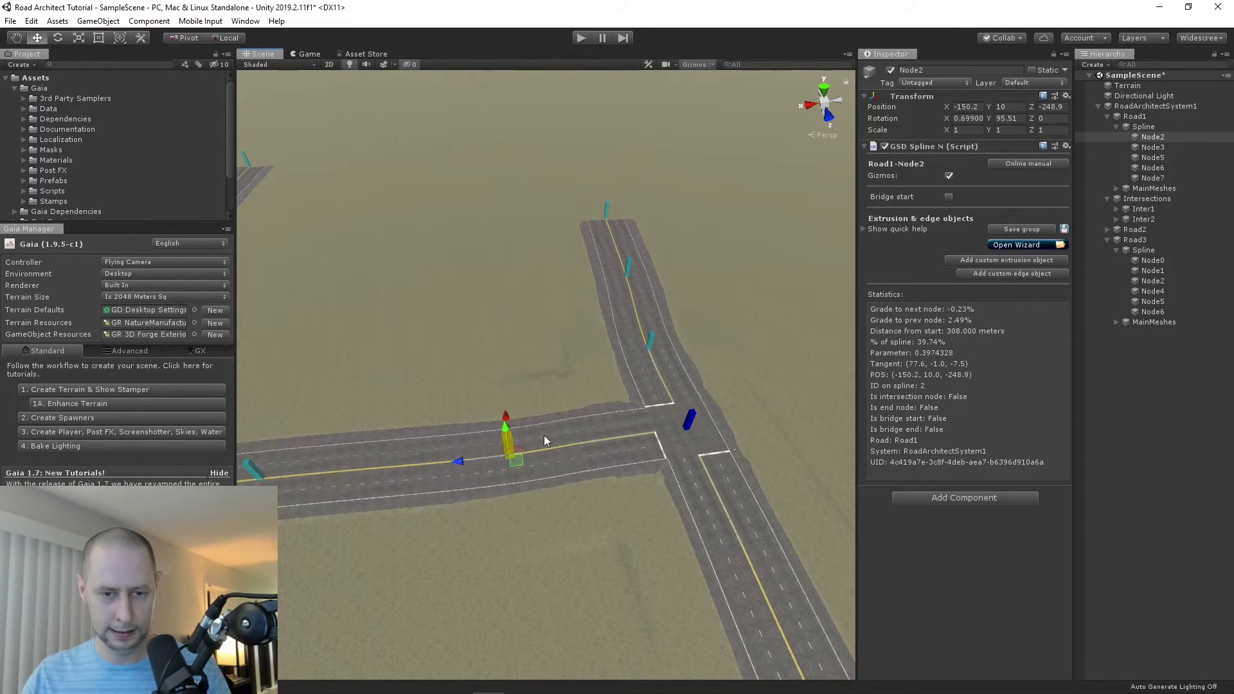
- Raise Road1's Node2 beside Inter2 to a height of about 12
right_click_drag(435, 358, 411, 445)
middle_click_drag(429, 425, 519, 481)
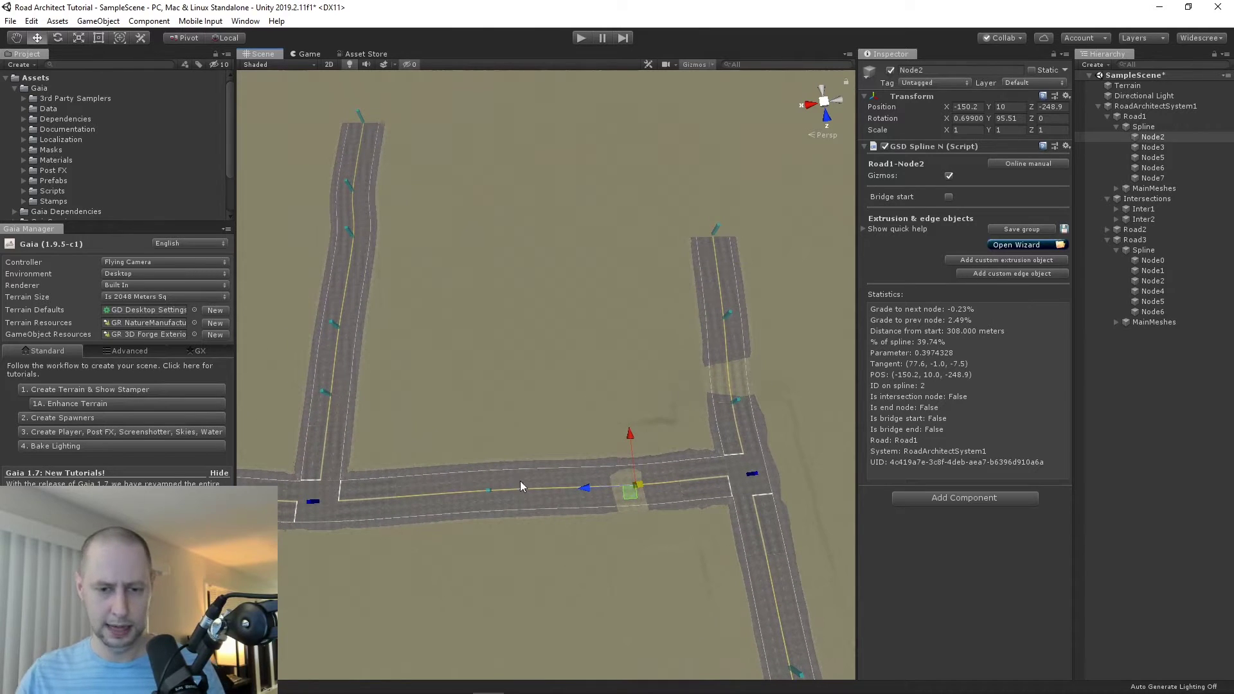
right_click_drag(630, 511, 642, 403)
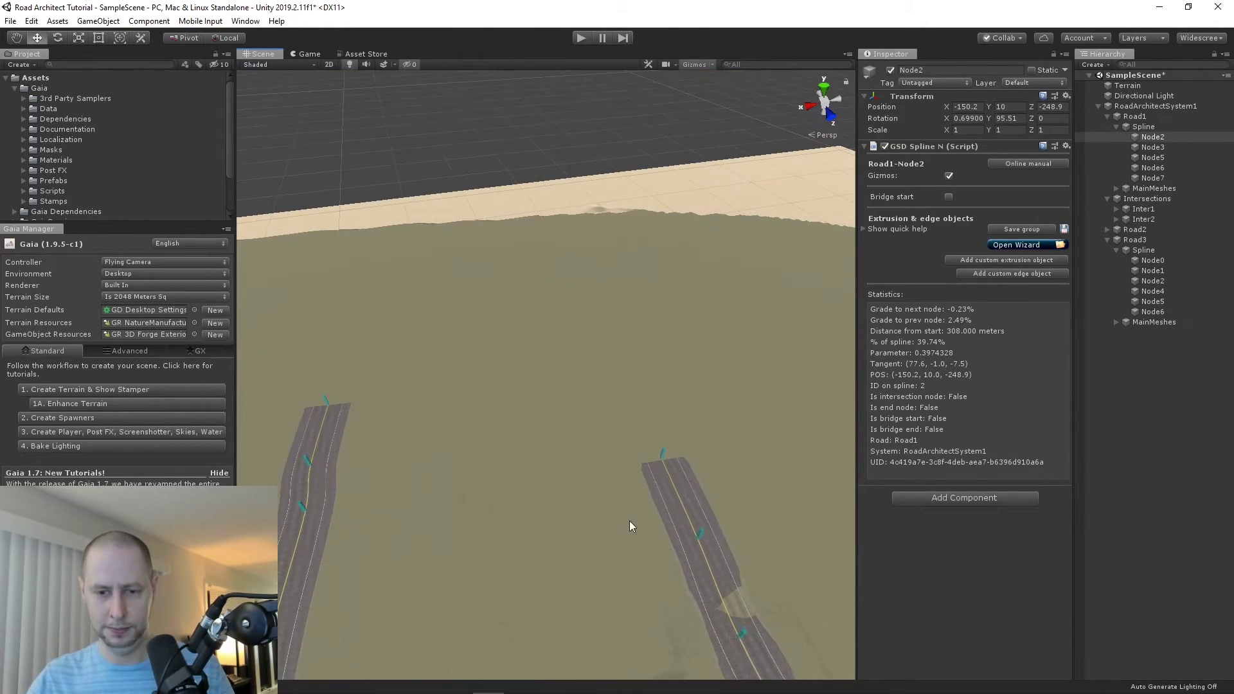
middle_click_drag(632, 637, 628, 489)
left_click_drag(643, 388, 644, 383)
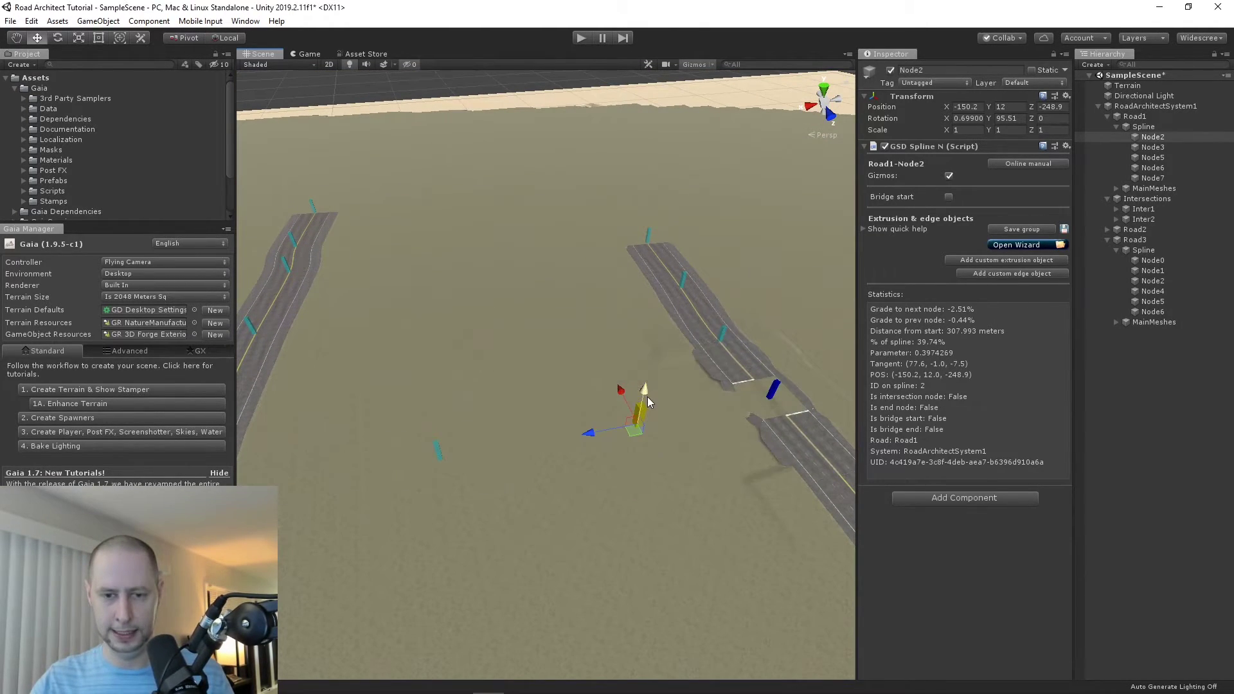
- Update all roads of RoadArchitectSystem1 again and look over the whole road network
left_click_drag(734, 400, 729, 338, "alt")
left_click(1154, 106)
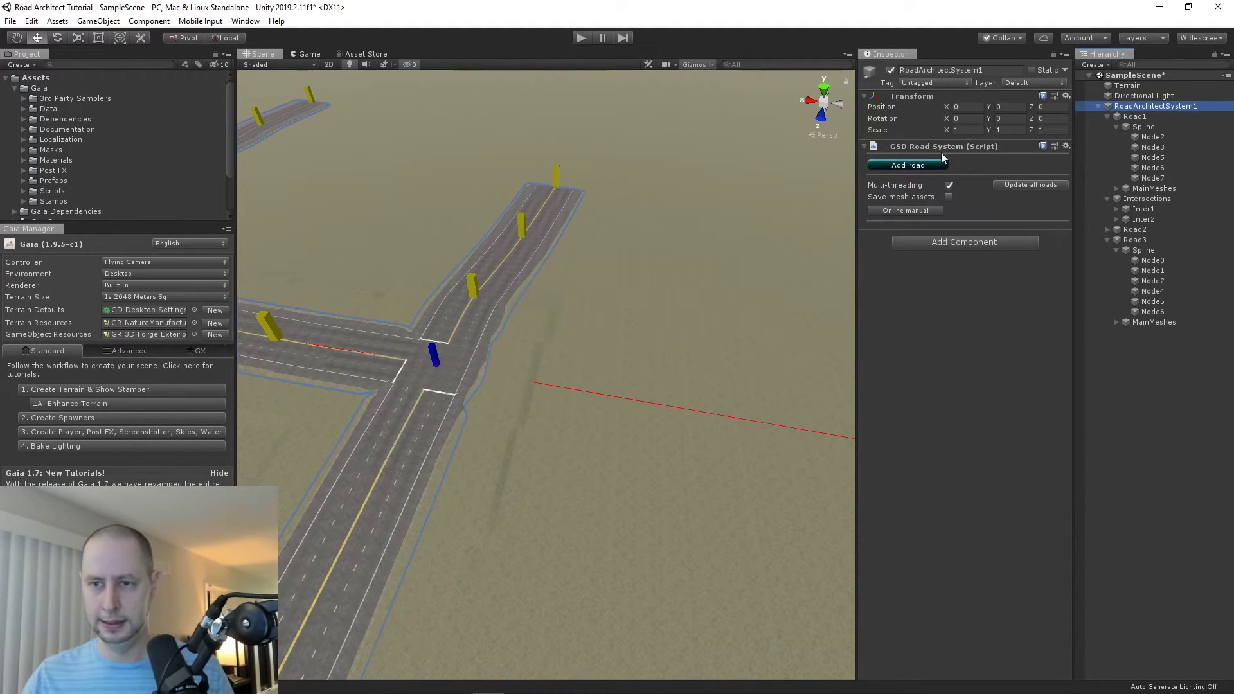
left_click(1013, 185)
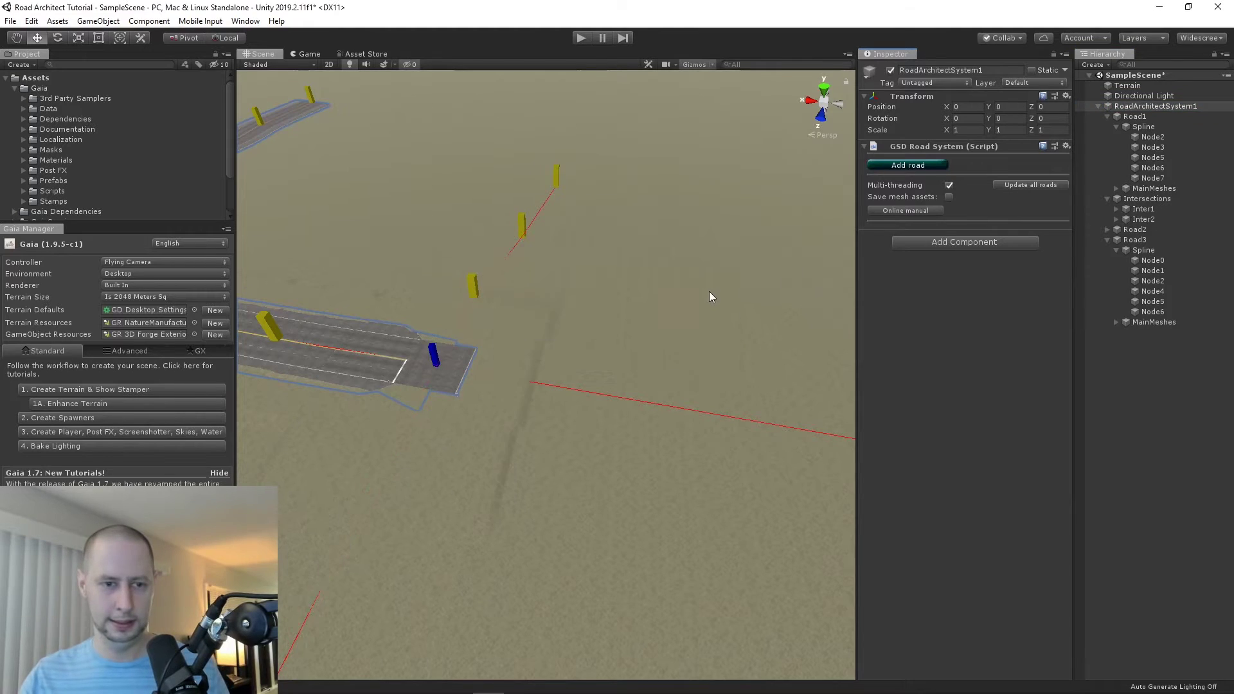
left_click_drag(826, 284, 645, 276, "alt")
scroll(645, 269, "down", 3)
middle_click_drag(565, 304, 638, 319)
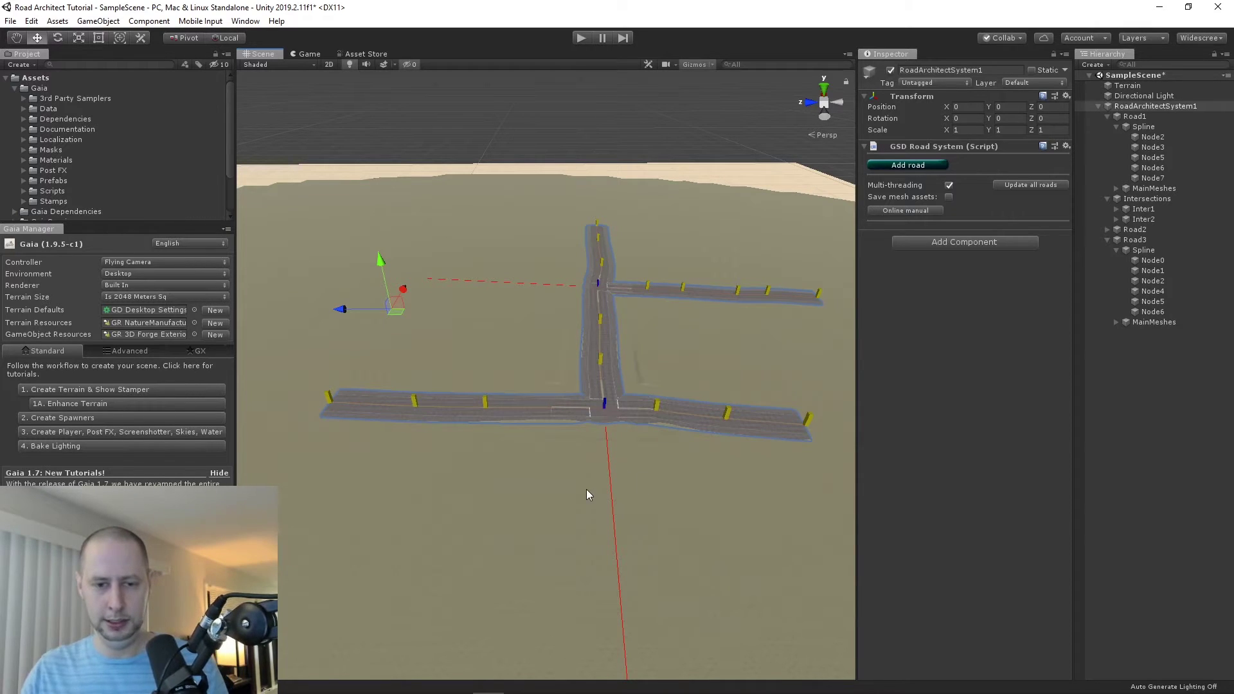
left_click_drag(617, 486, 1179, 400, "alt")
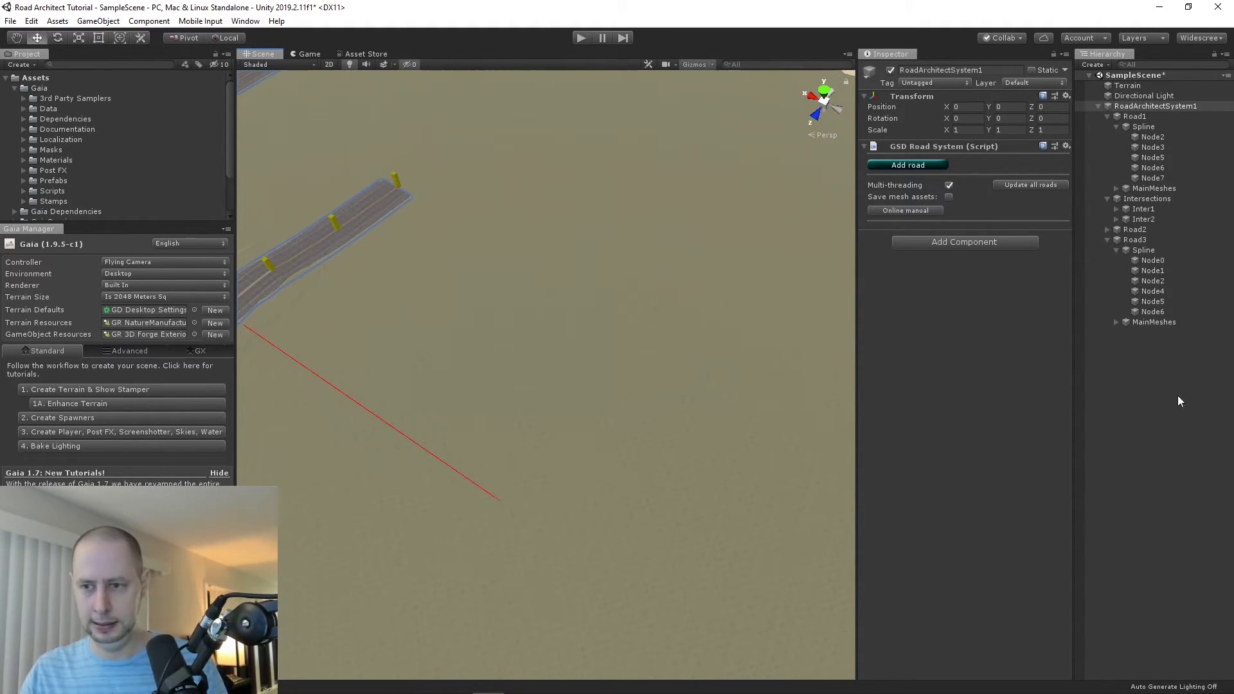
scroll(621, 399, "down", 8)
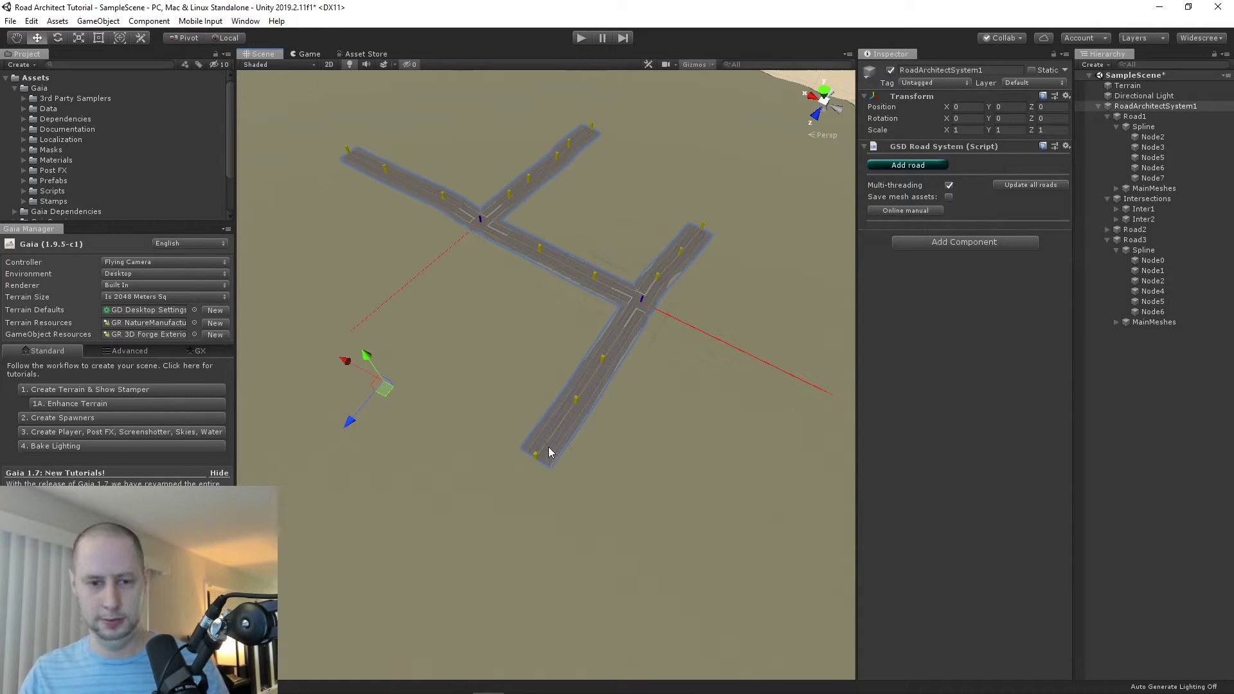
- Extend Road3 from its longer arm with three more nodes in a straight line
left_click(1138, 240)
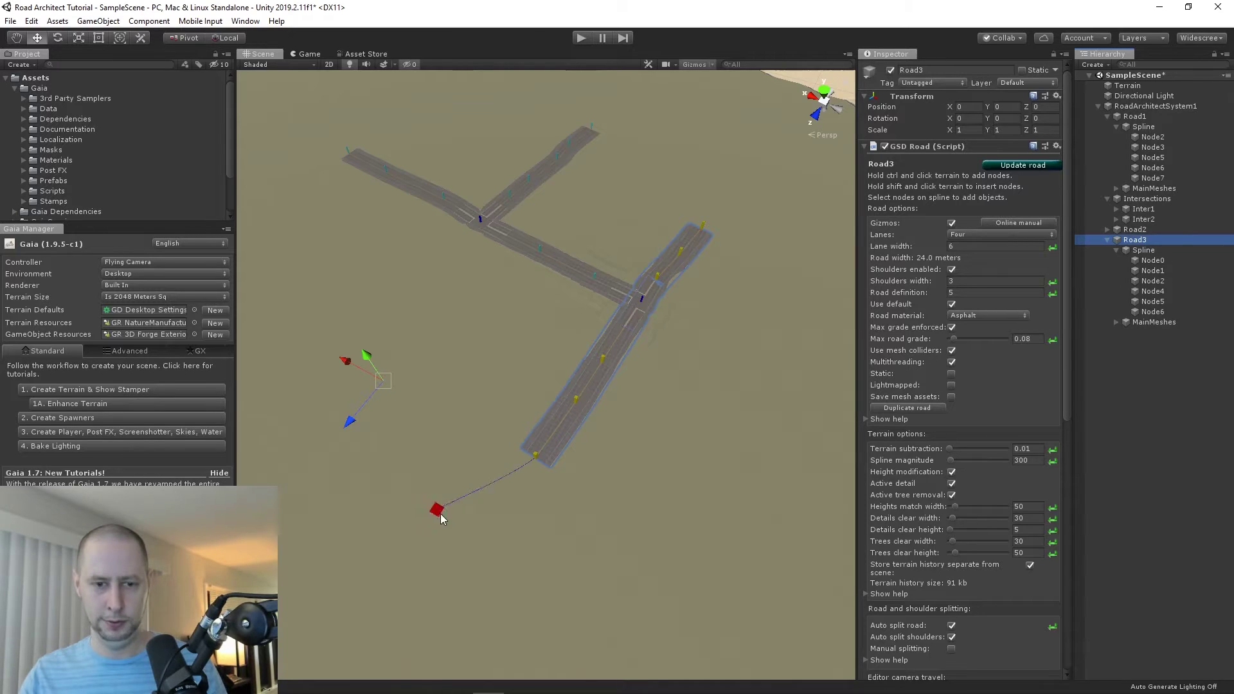
left_click(499, 514, "ctrl")
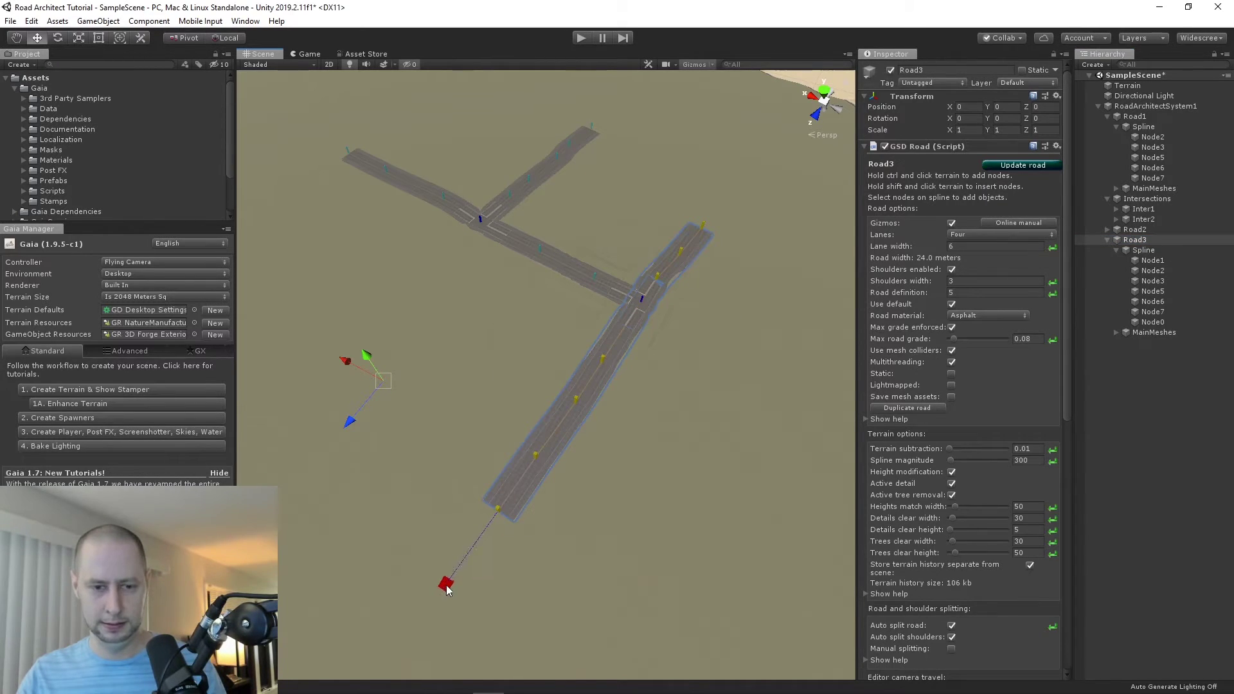
left_click(446, 588, "ctrl")
left_click(403, 639, "ctrl")
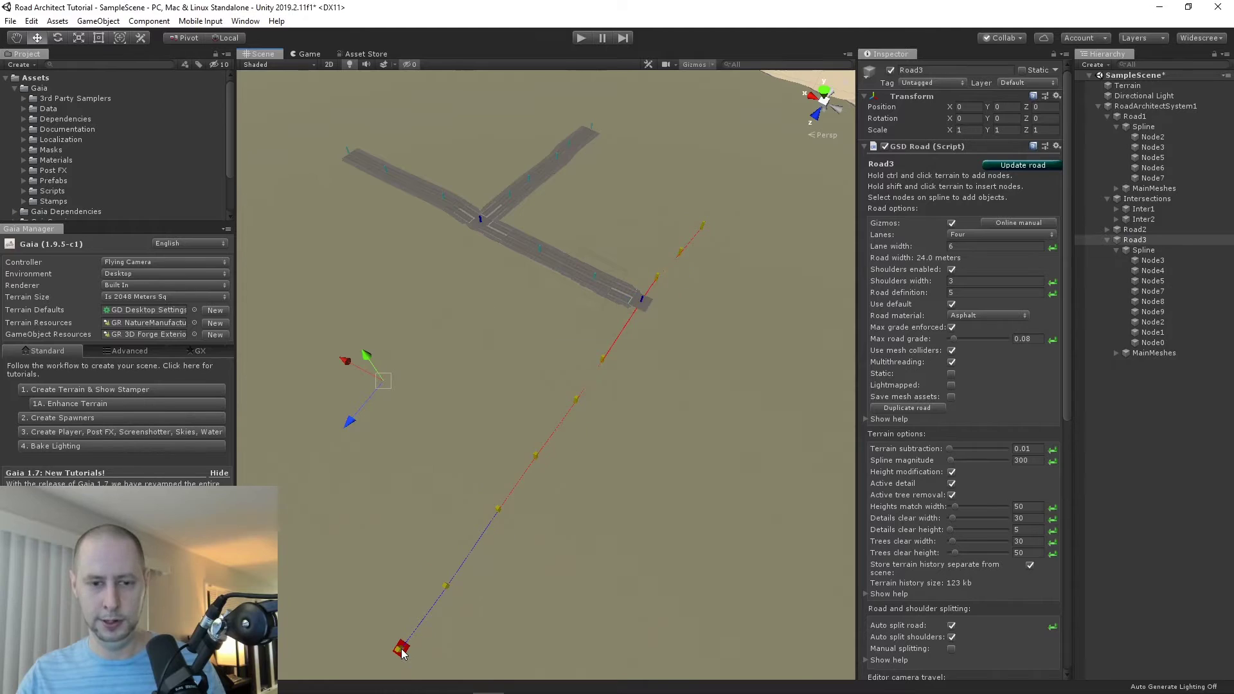
- Add a fourth road to the road system and place seven nodes in a line crossing the extended part of Road3
left_click(1155, 106)
left_click(935, 166)
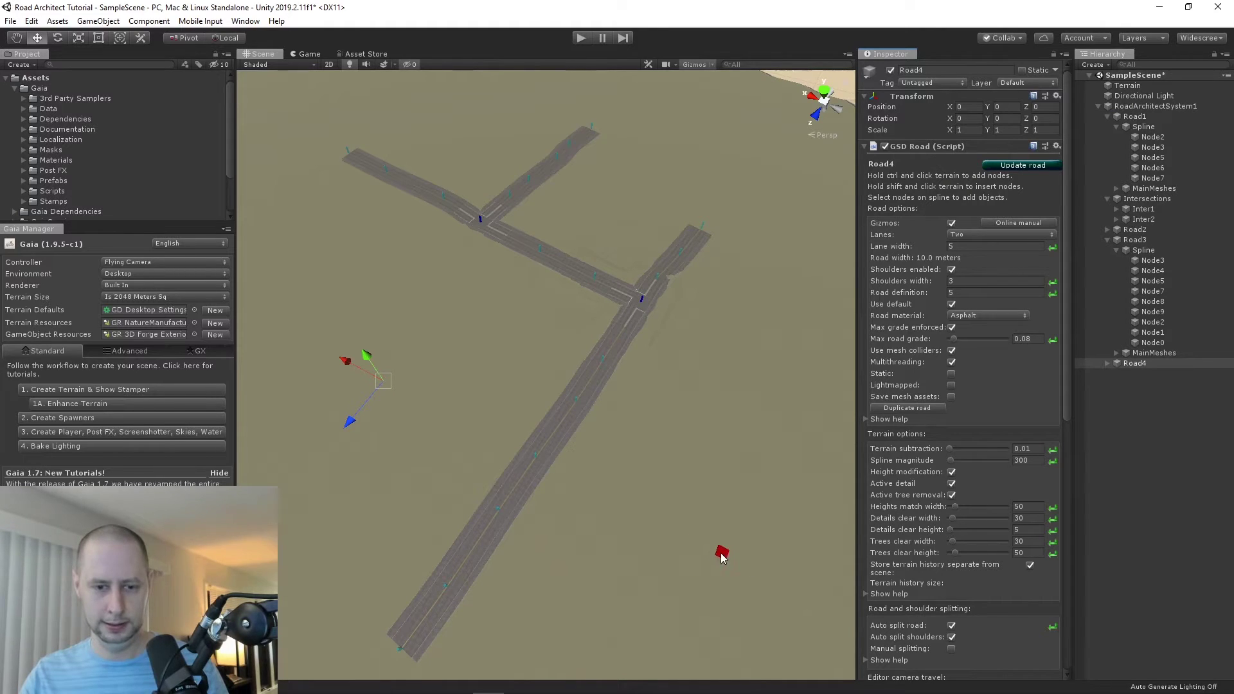
left_click(712, 556, "ctrl")
left_click(653, 524, "ctrl")
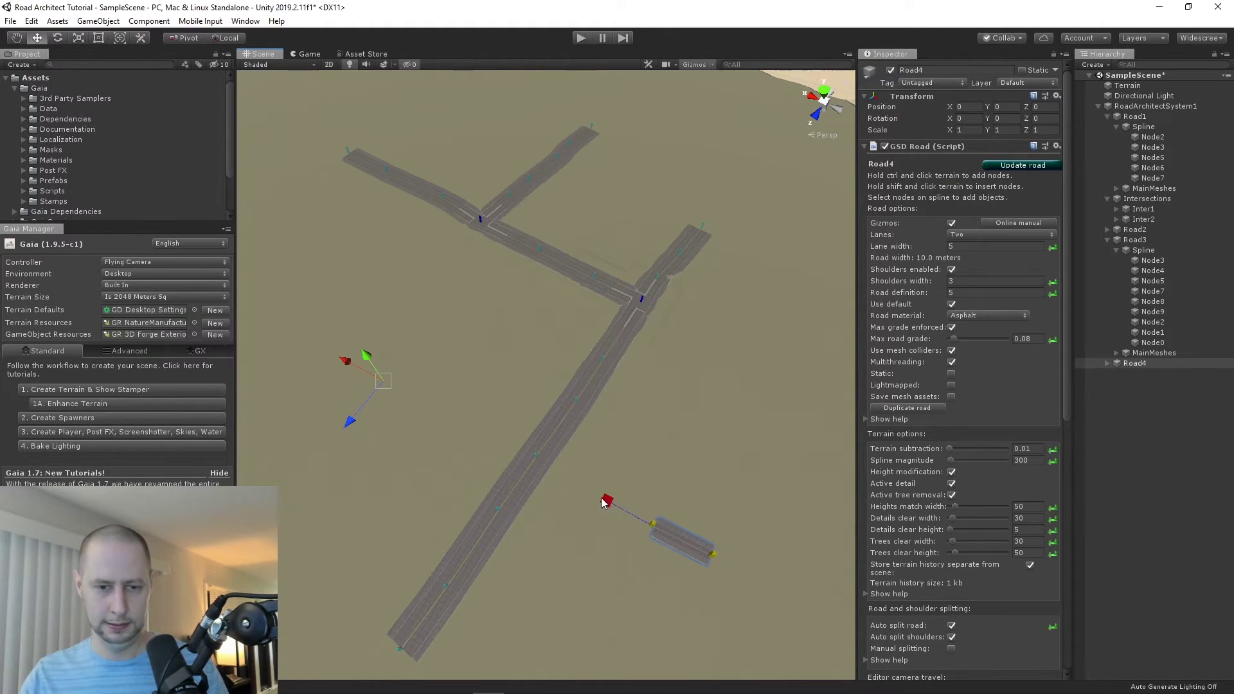
left_click(587, 489, "ctrl")
left_click(565, 474, "ctrl")
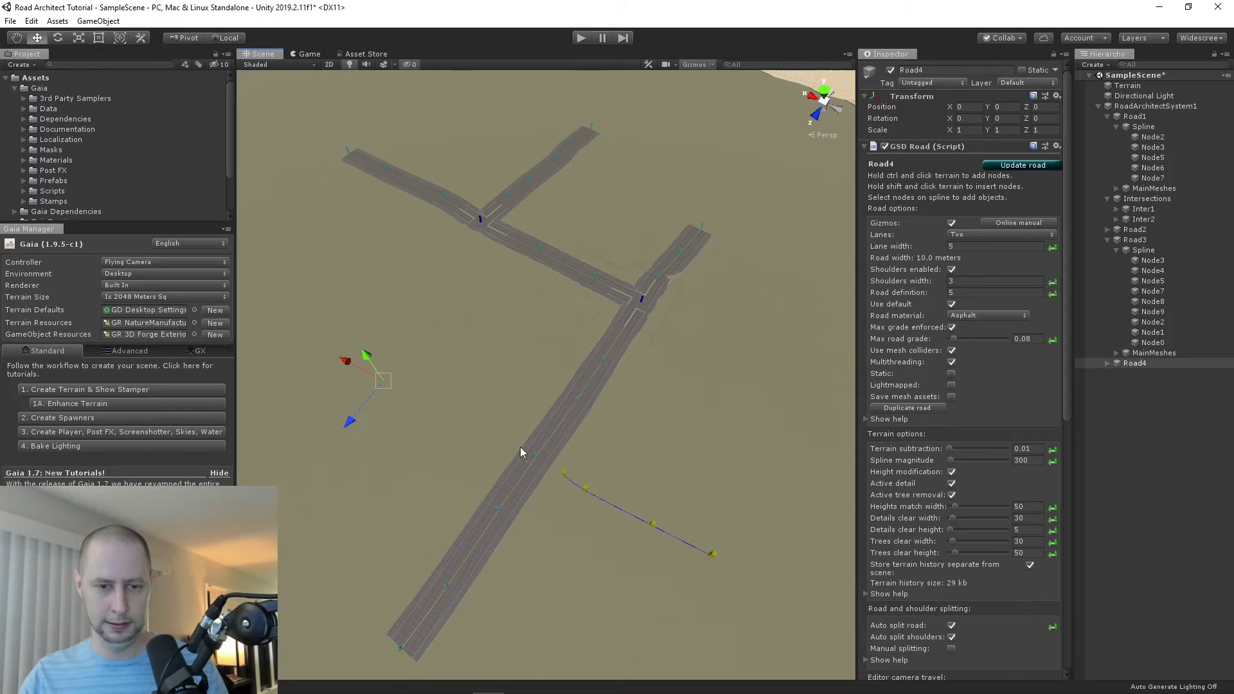
left_click(504, 433, "ctrl")
left_click(455, 411, "ctrl")
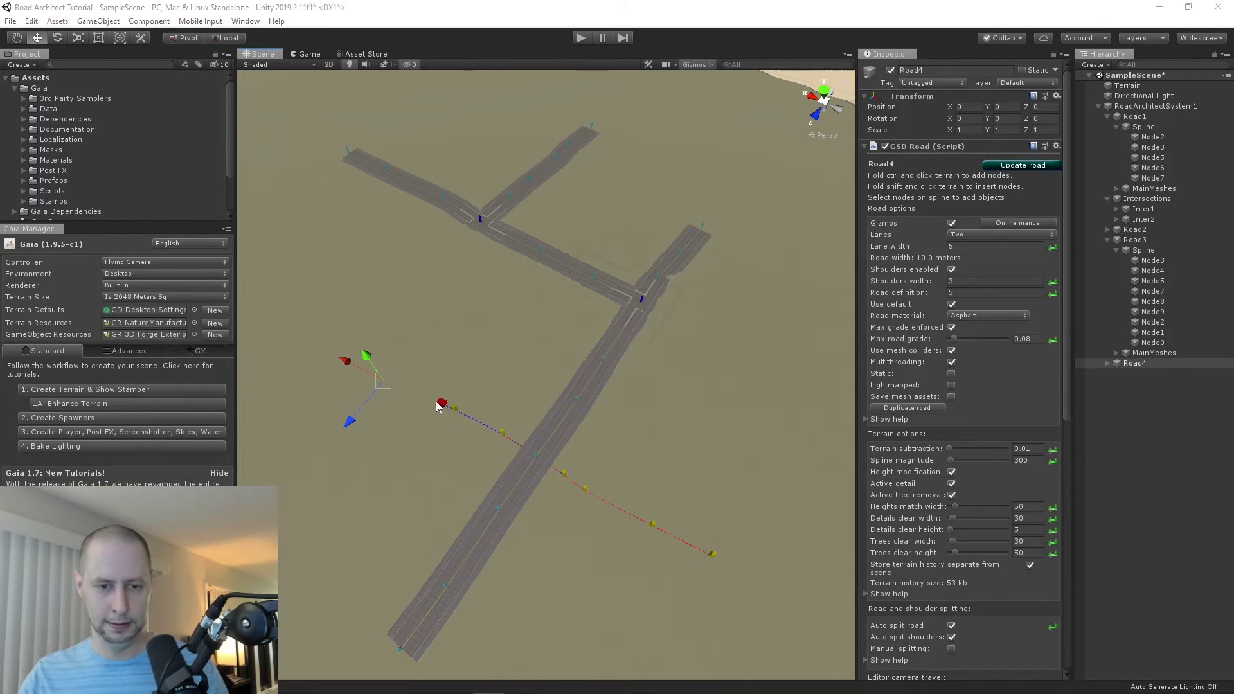
- Move Road4's Node3 onto the Road3 node at the crossing to create a four-way intersection
left_click_drag(396, 454, 575, 465, "alt")
middle_click_drag(563, 464, 610, 464)
scroll(586, 447, "up", 1)
scroll(618, 475, "up", 1)
left_click(616, 396)
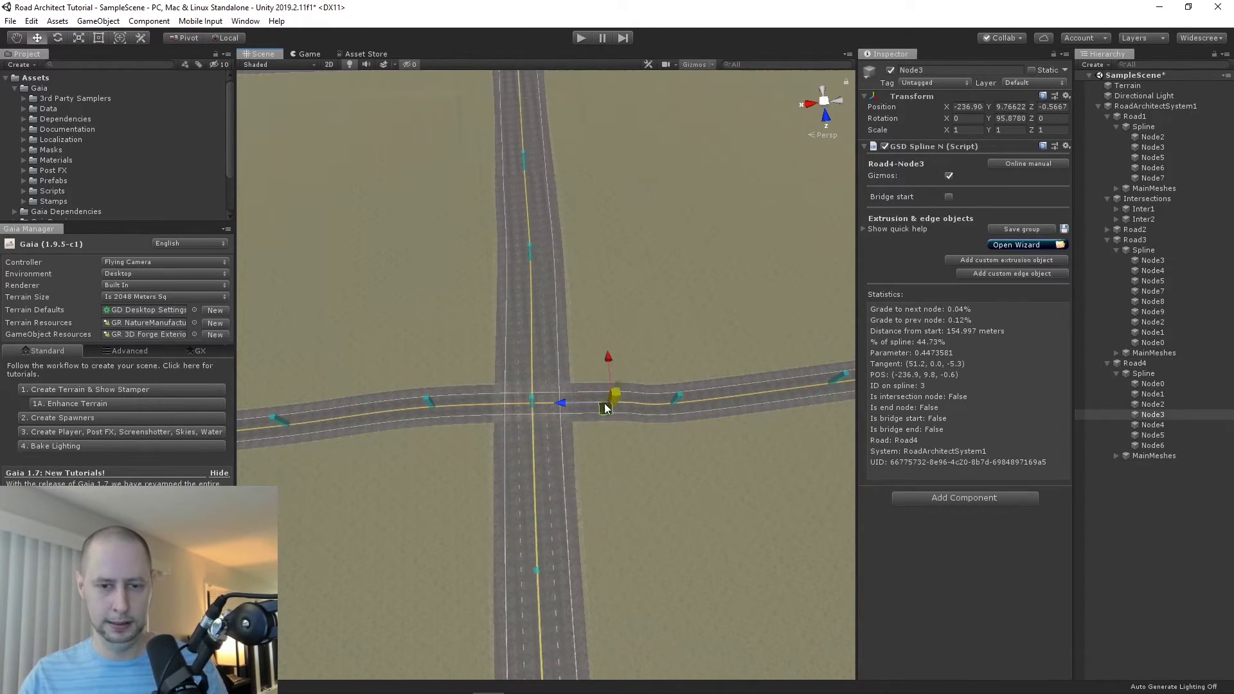
left_click_drag(615, 396, 527, 407)
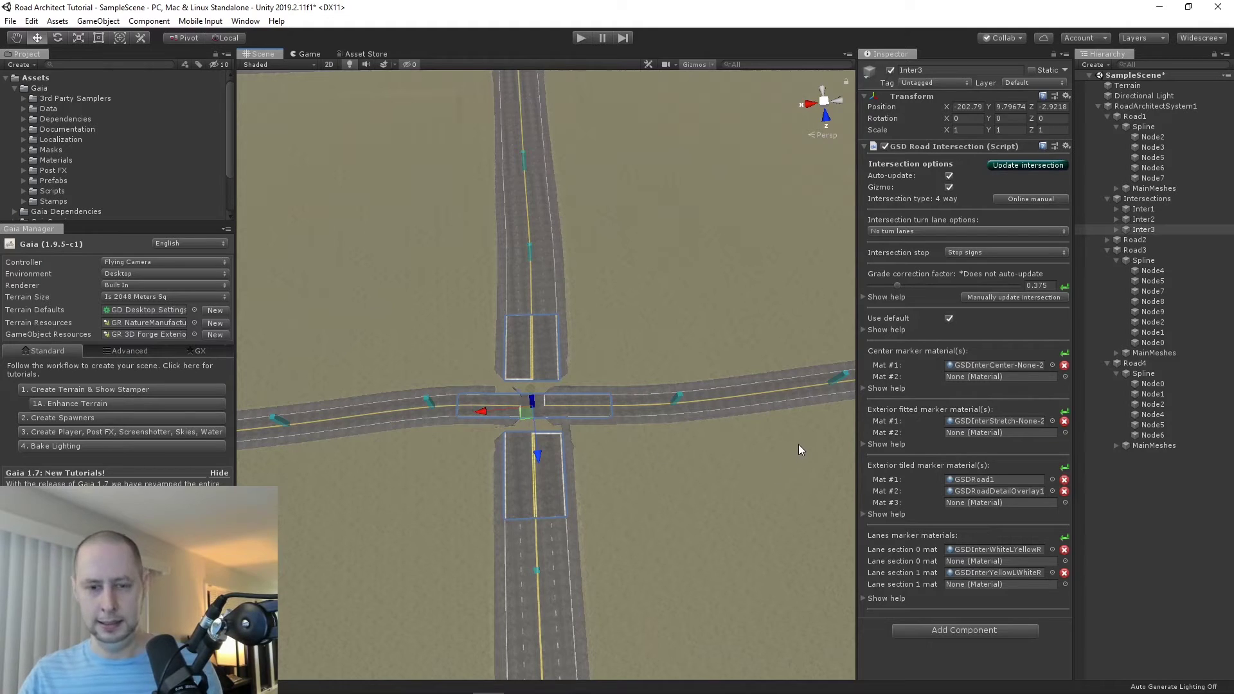
scroll(463, 399, "down", 3)
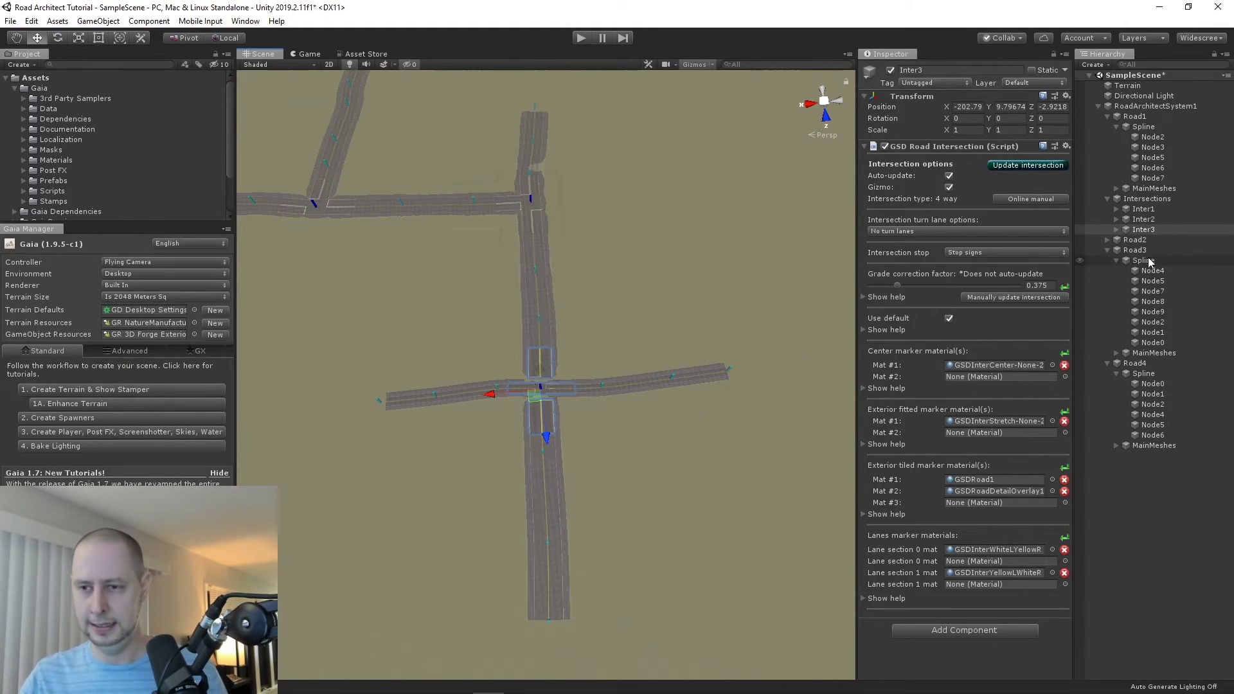
- Set Road4's lane width to 6 and its lanes to Four, and update the road
left_click(1135, 363)
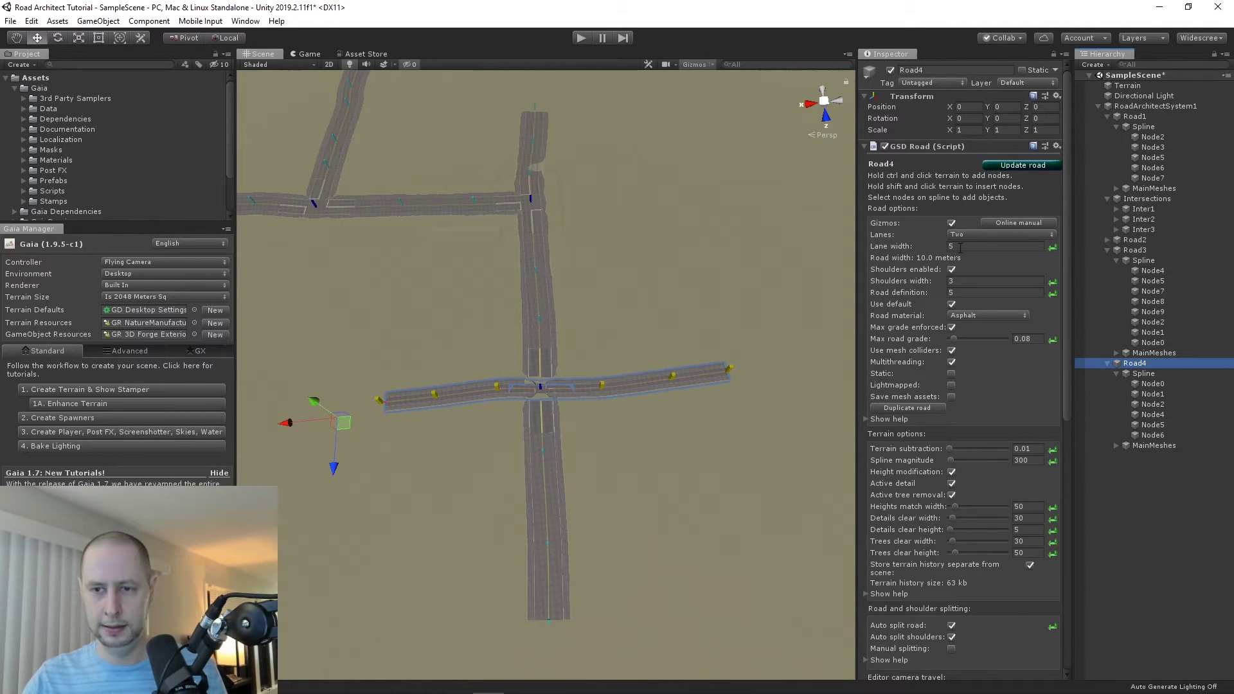
left_click(960, 247)
left_click(978, 234)
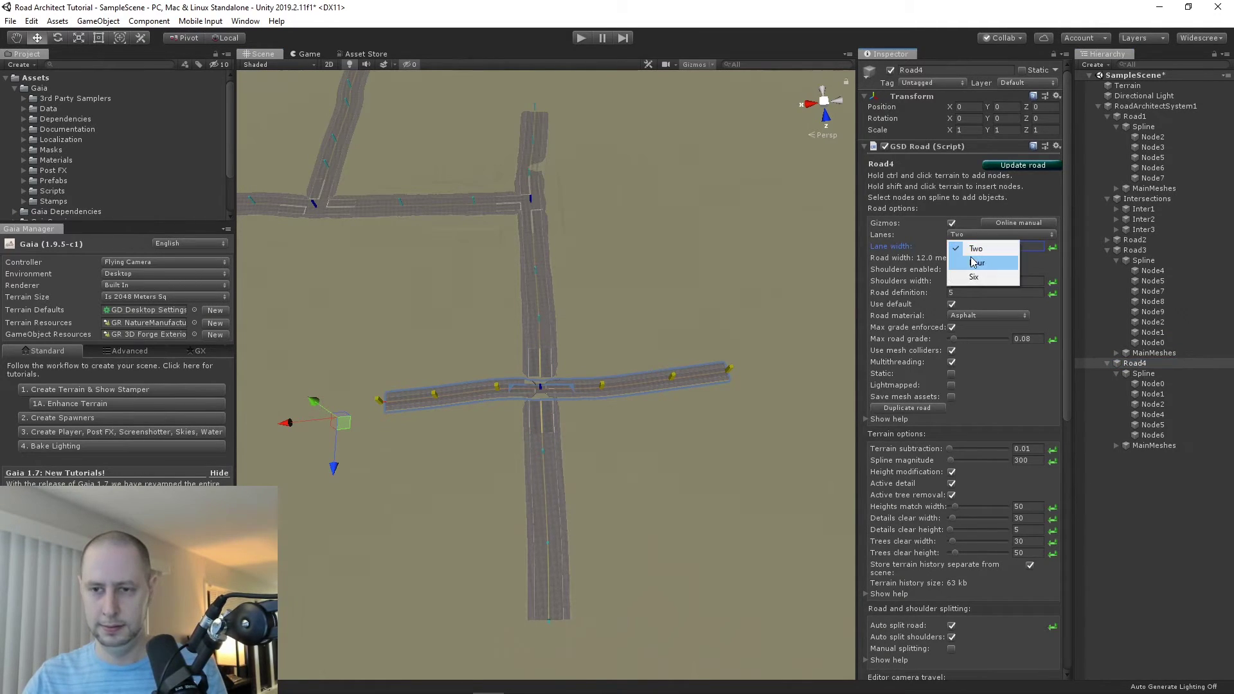
left_click(986, 263)
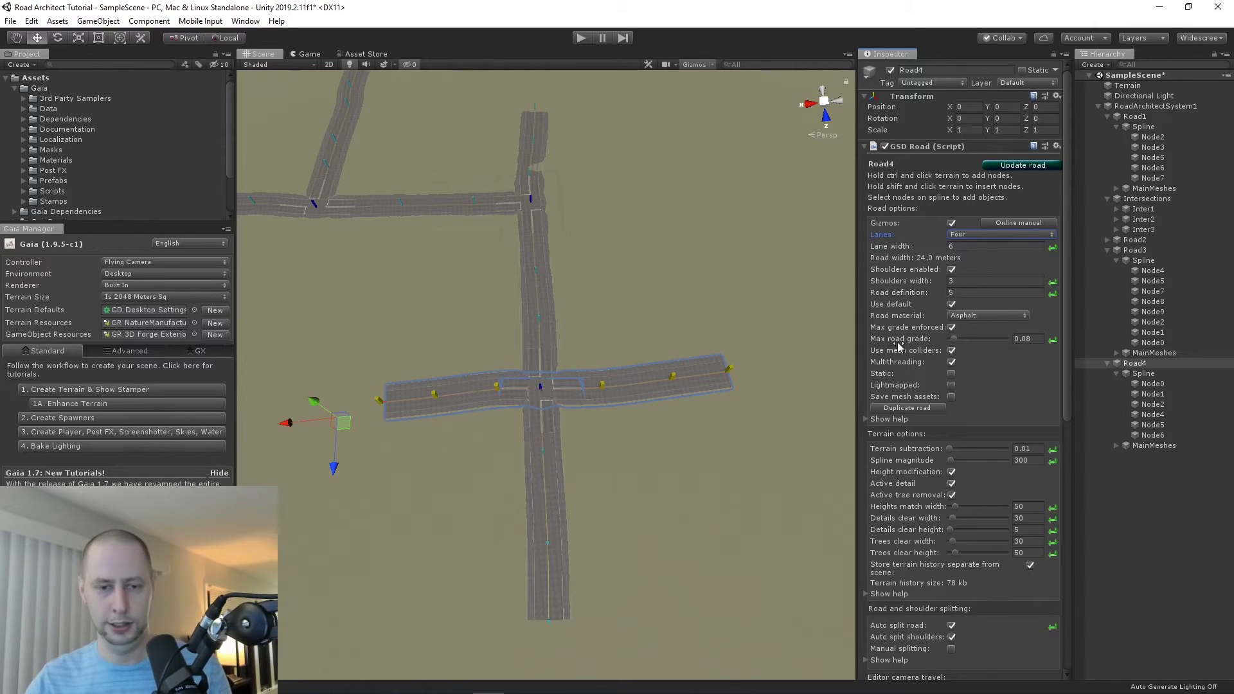
left_click(1027, 165)
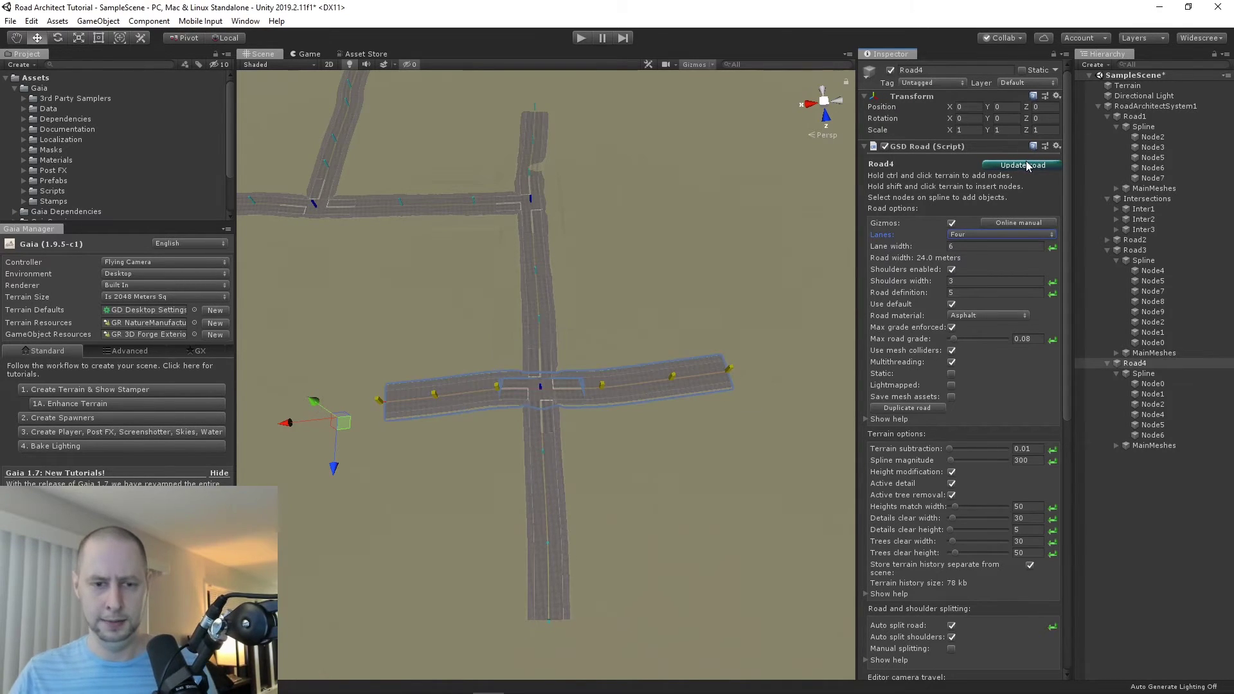
- Update all roads of RoadArchitectSystem1 and view the crossing of Road3 and Road4
scroll(716, 402, "up", 3)
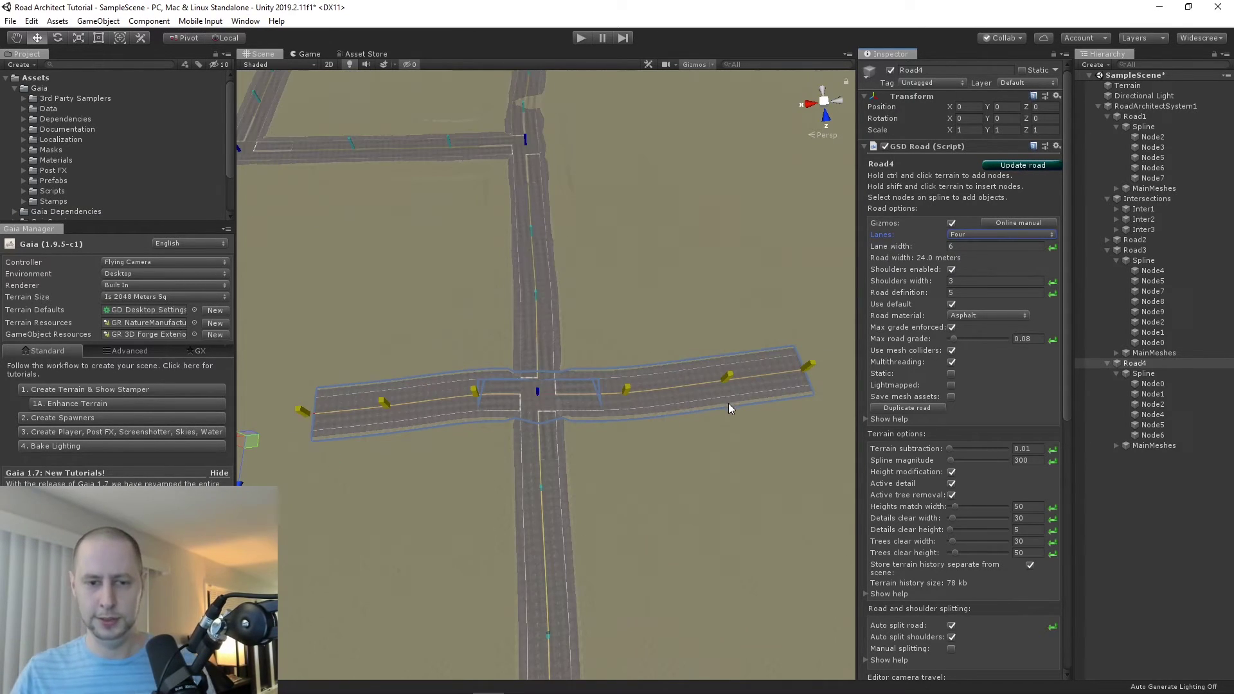
left_click(1131, 106)
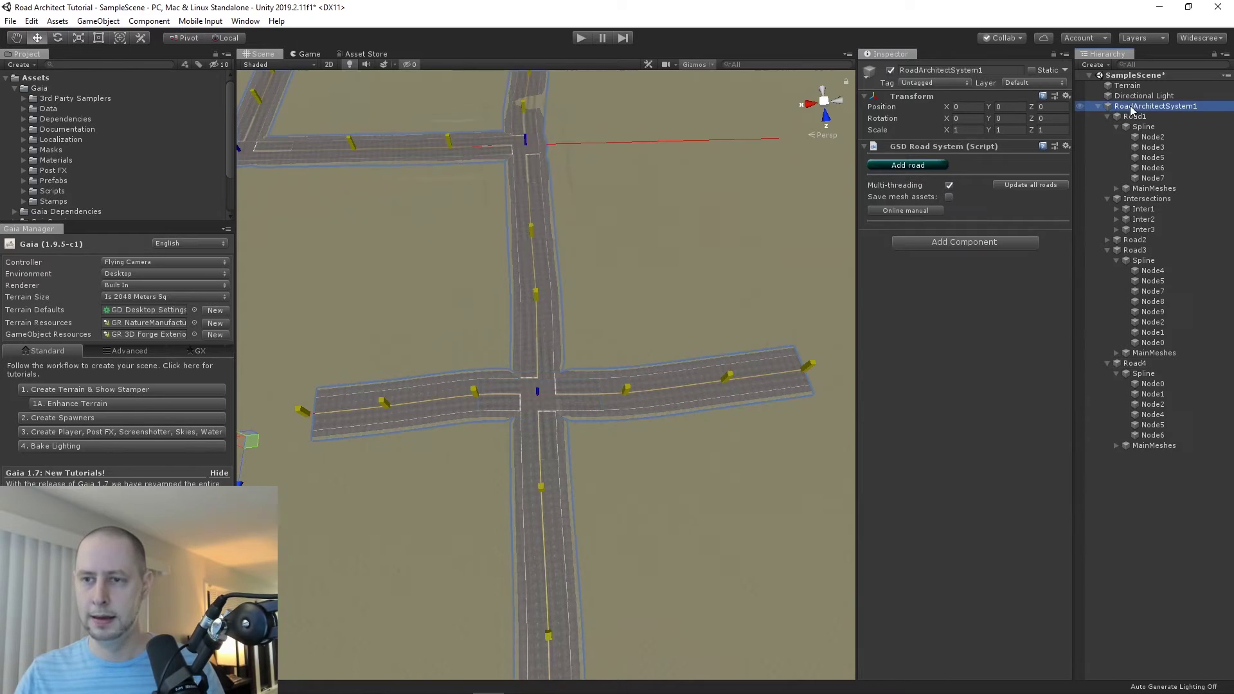
left_click(1030, 185)
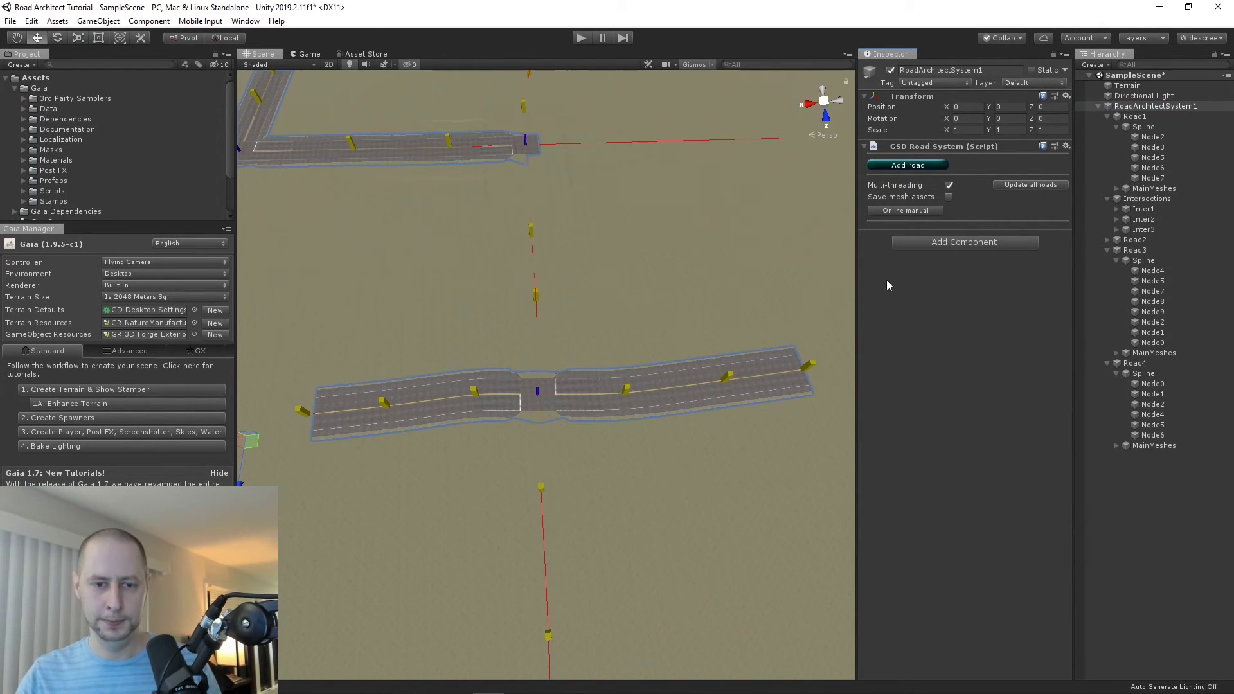
right_click_drag(777, 342, 703, 252)
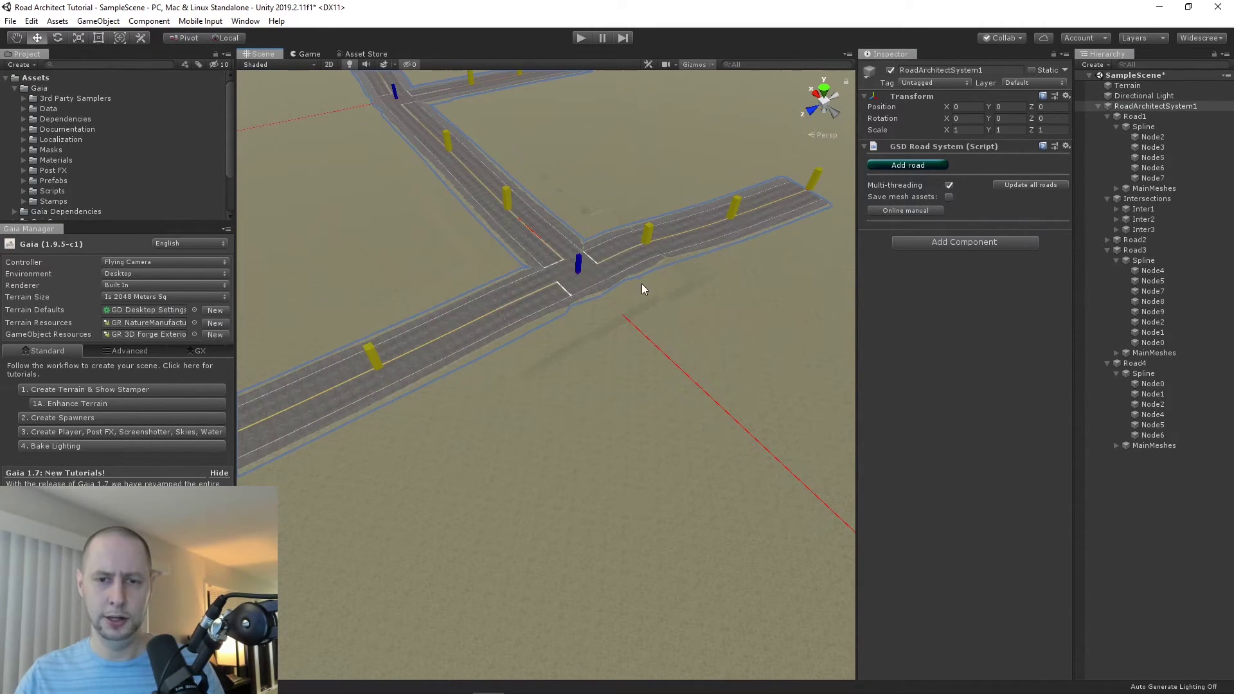
right_click_drag(641, 284, 507, 245)
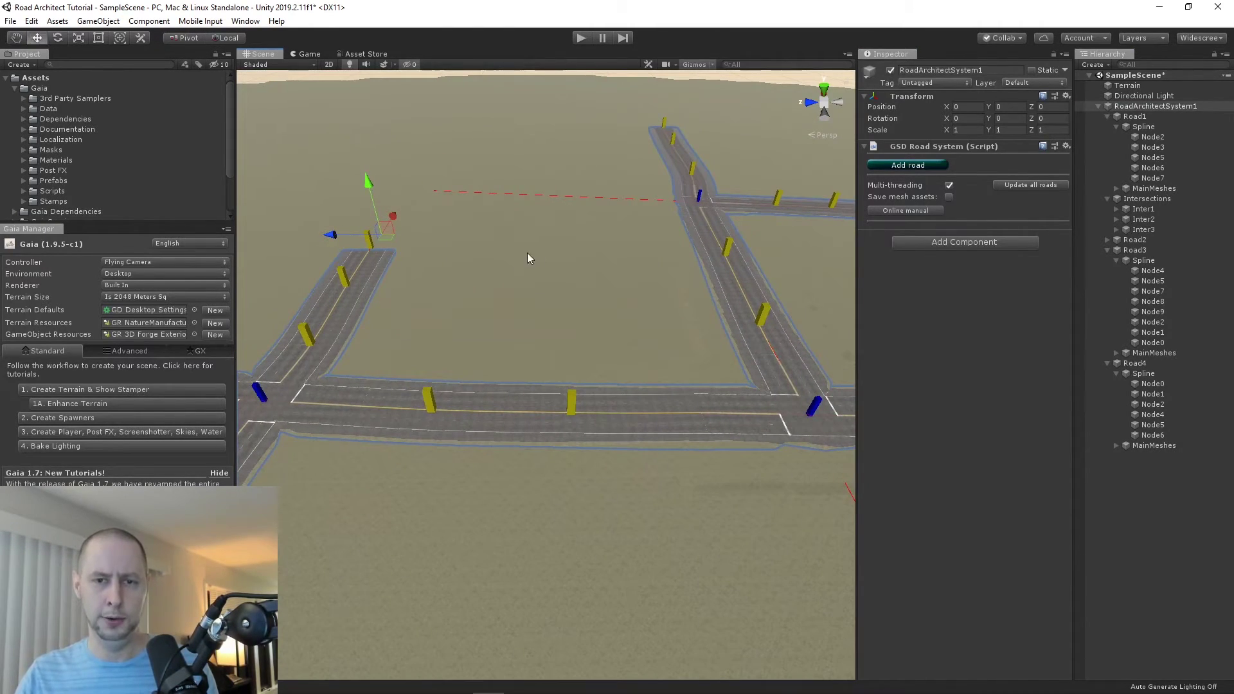
- Examine the Inter3 crossing up close from several angles and align the view along Road4 from the left side
left_click(696, 180)
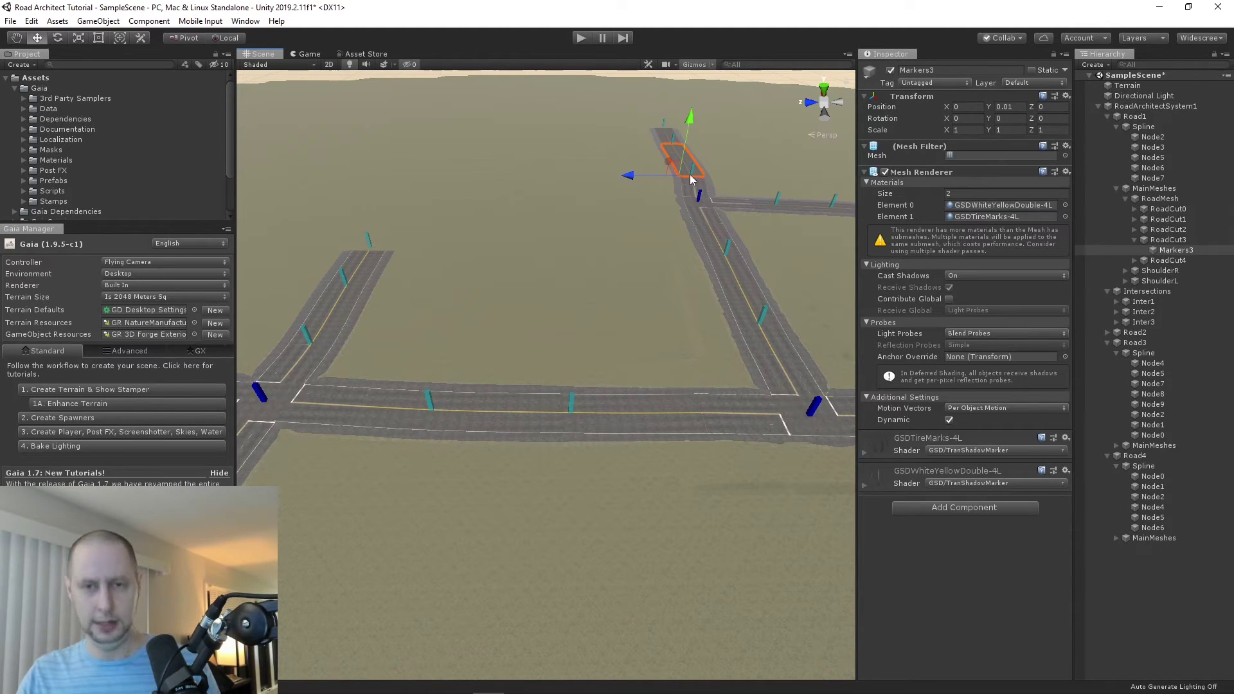
right_click_drag(718, 225, 684, 218)
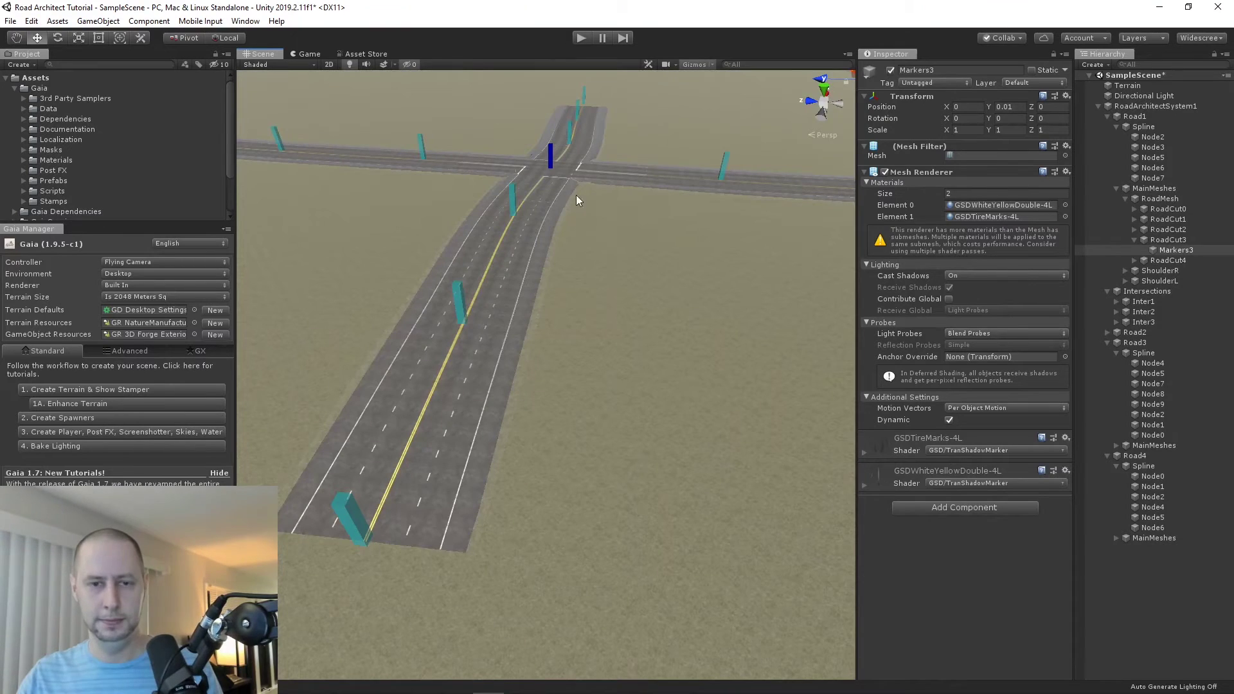
left_click(551, 166)
key("f")
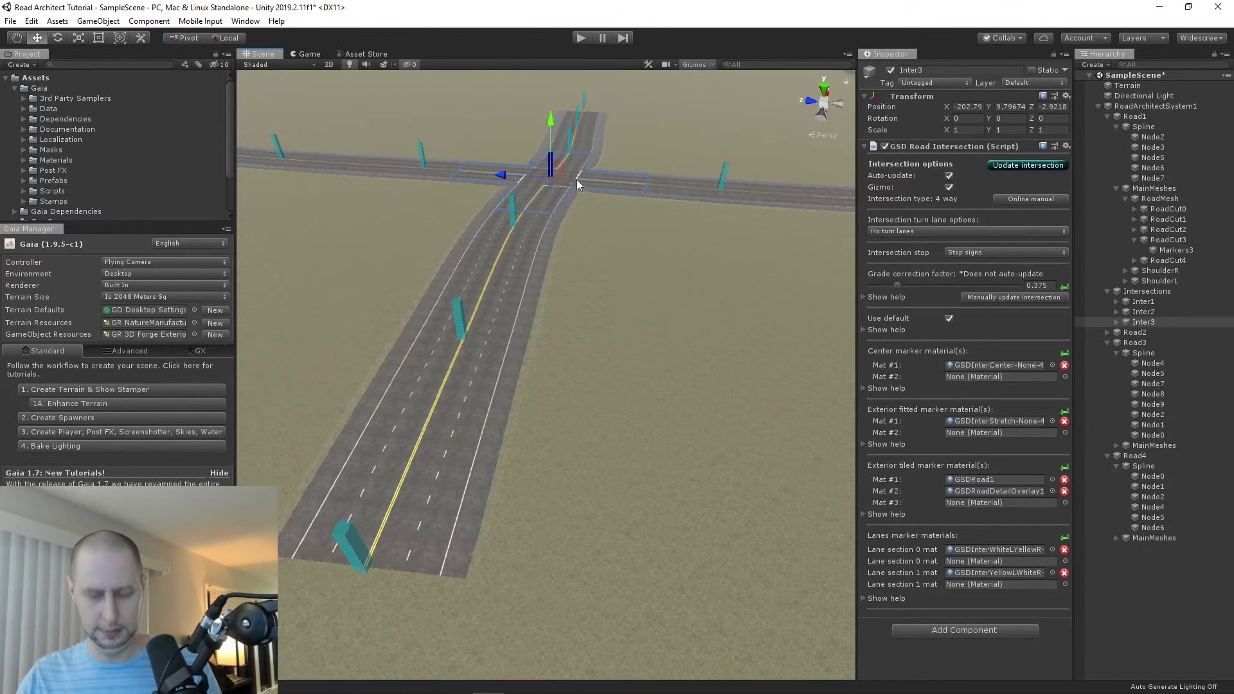
scroll(599, 340, "up", 10)
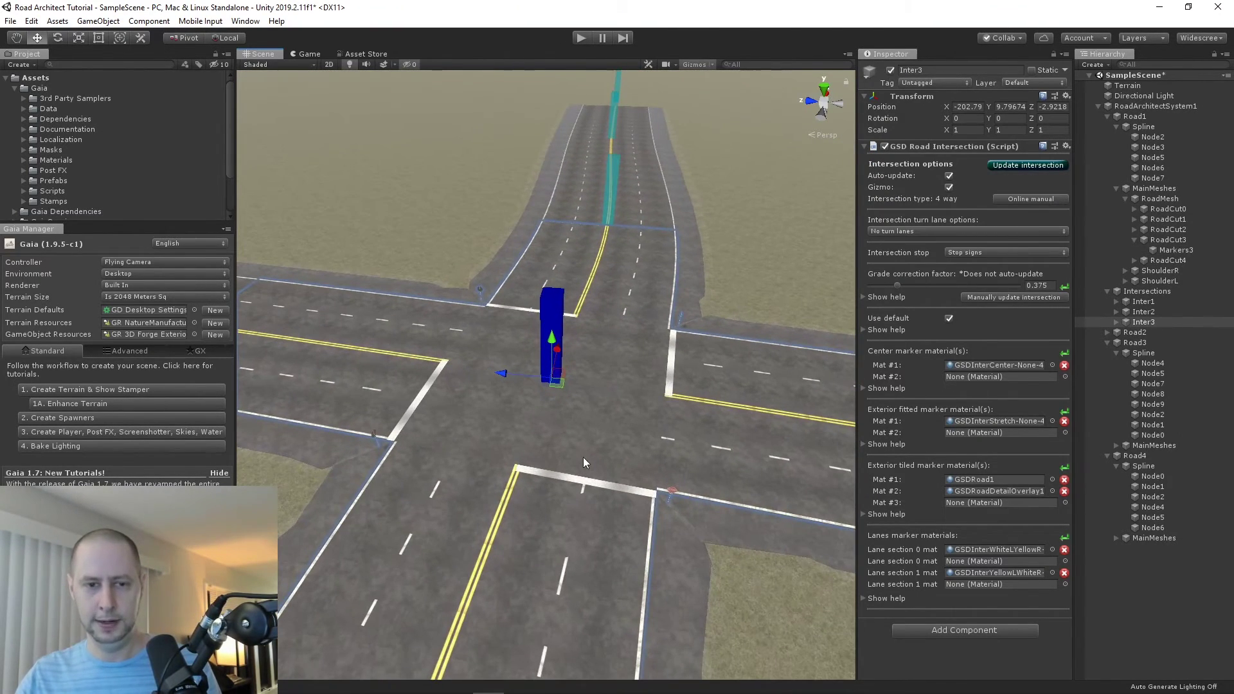
right_click_drag(583, 457, 615, 344)
middle_click_drag(599, 452, 608, 212)
mouse_move(608, 214)
right_mouse_down()
mouse_move(669, 252)
mouse_move(554, 346)
mouse_move(810, 303)
mouse_move(656, 394)
mouse_move(725, 402)
mouse_move(517, 411)
right_mouse_up()
scroll(517, 410, "down", 6)
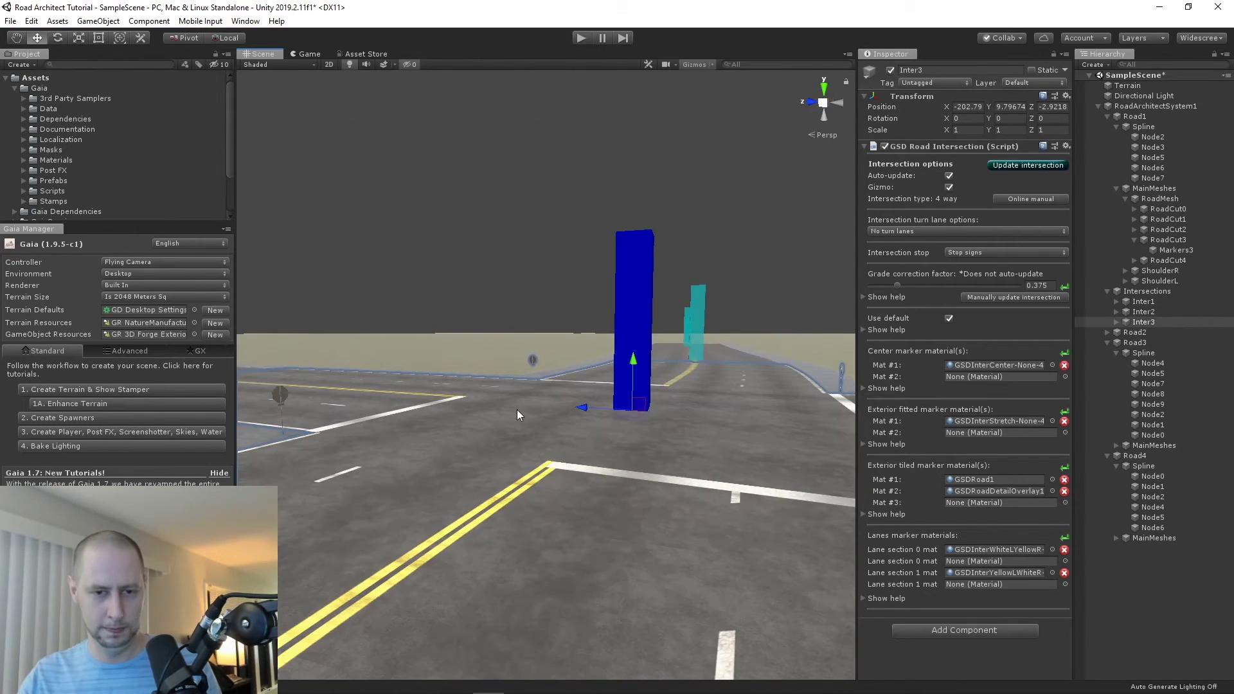
mouse_move(638, 402)
middle_mouse_down()
mouse_move(607, 487)
mouse_move(618, 505)
middle_mouse_up()
right_click_drag(573, 474, 637, 457)
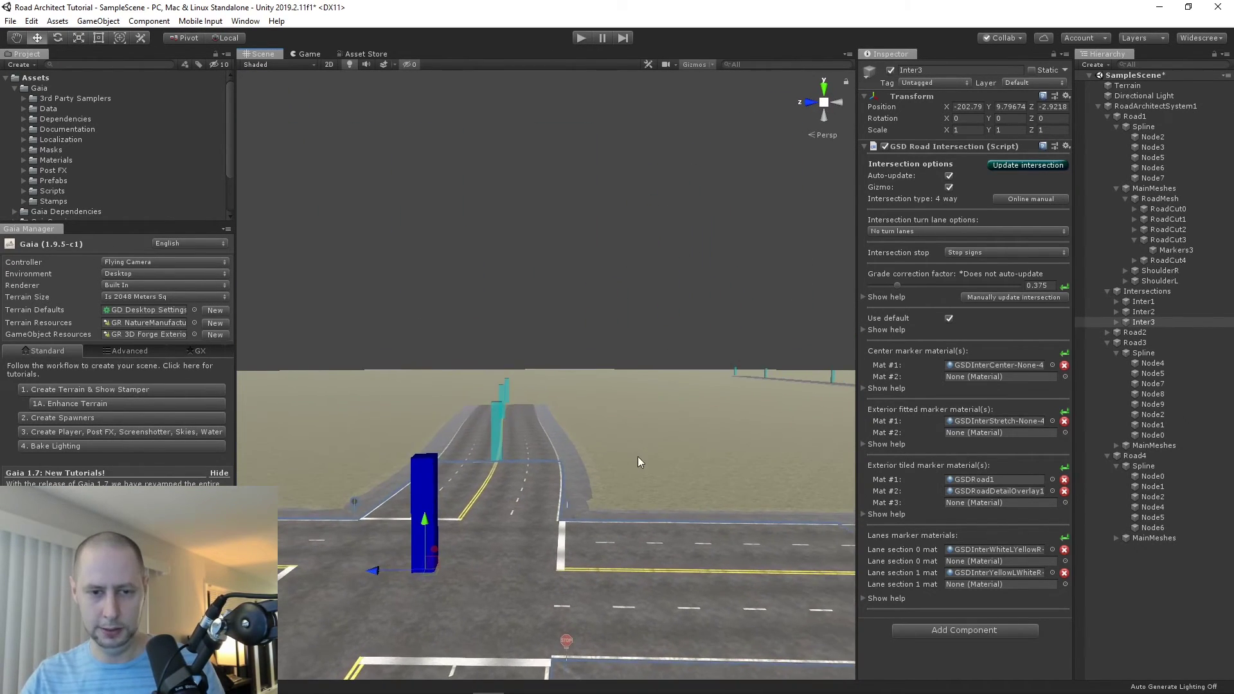
middle_click_drag(638, 456, 751, 410)
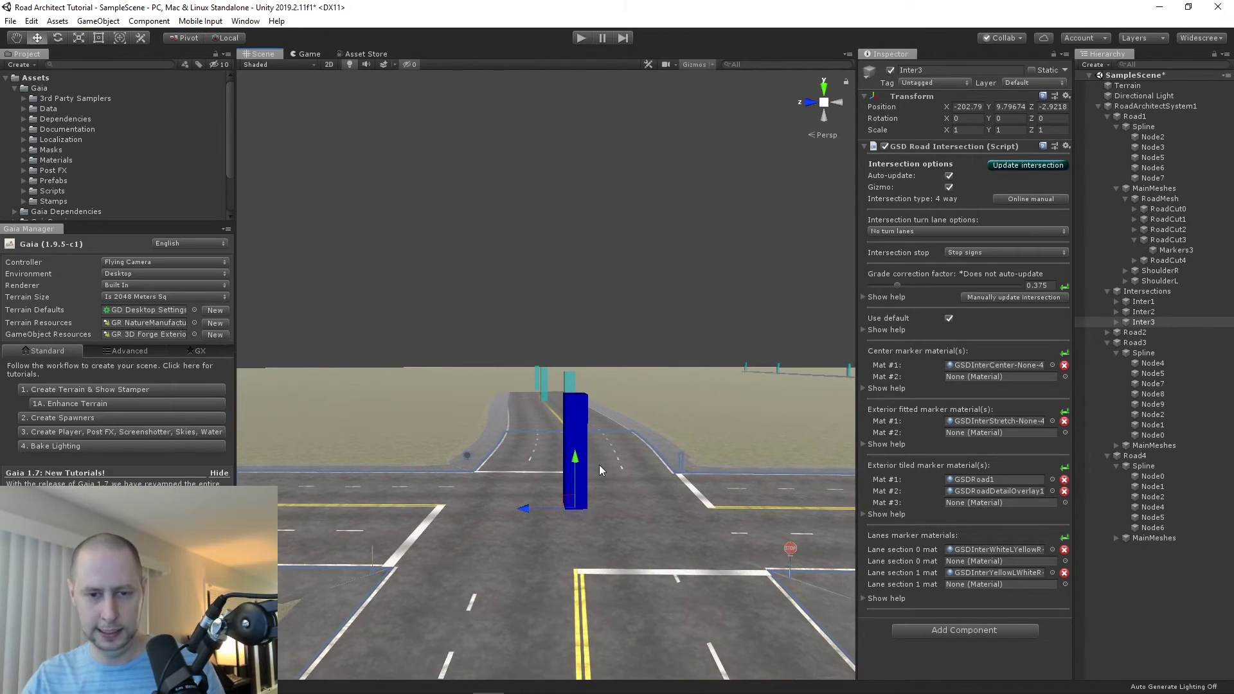
left_click(576, 415)
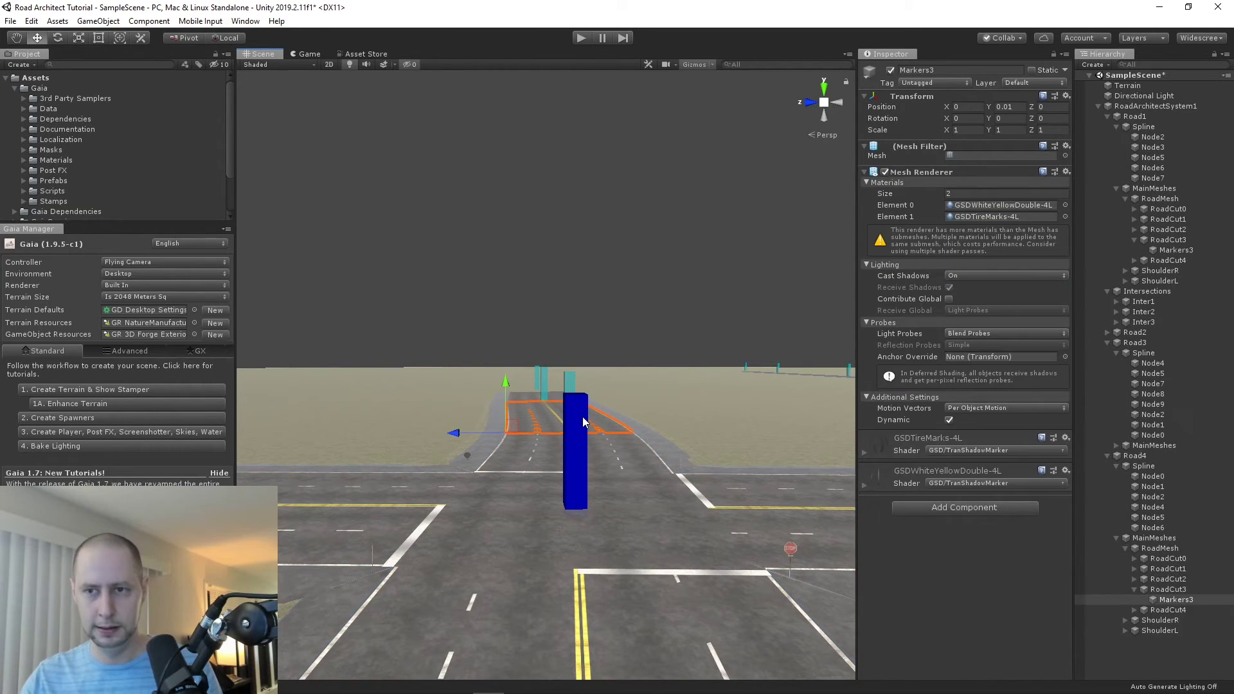
left_click(839, 104)
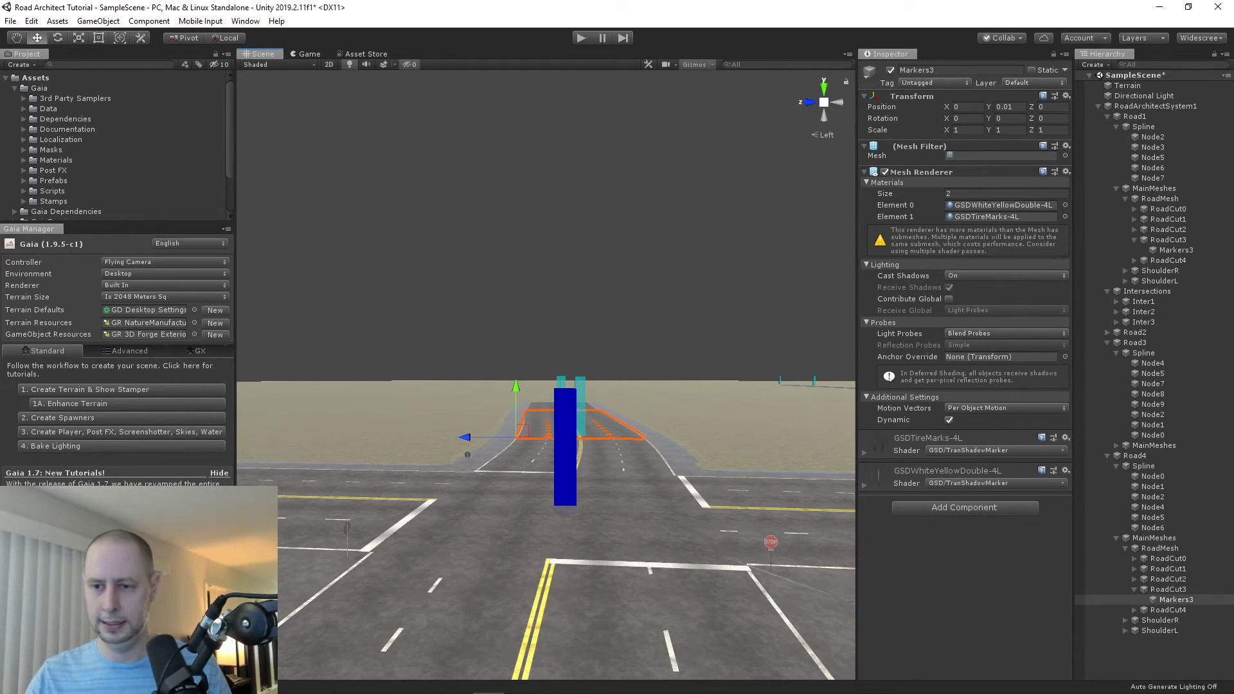
scroll(734, 472, "down", 3)
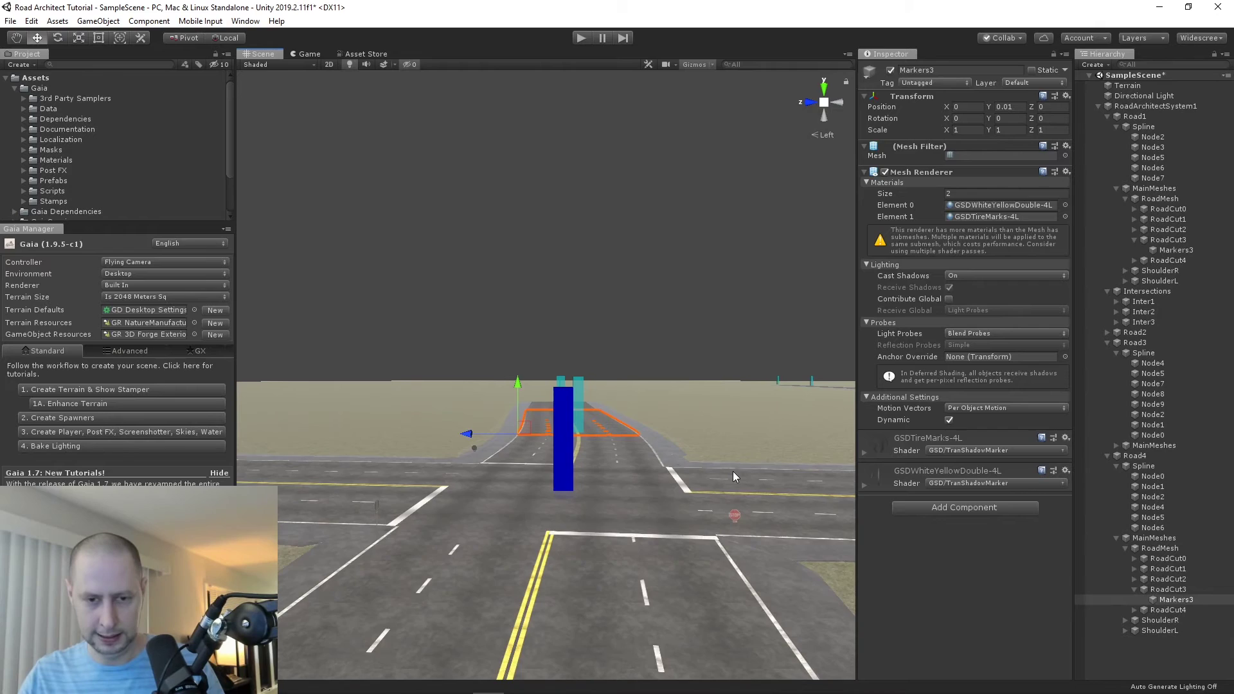
- Copy the Z position of the Inter3 intersection
left_click(1135, 457)
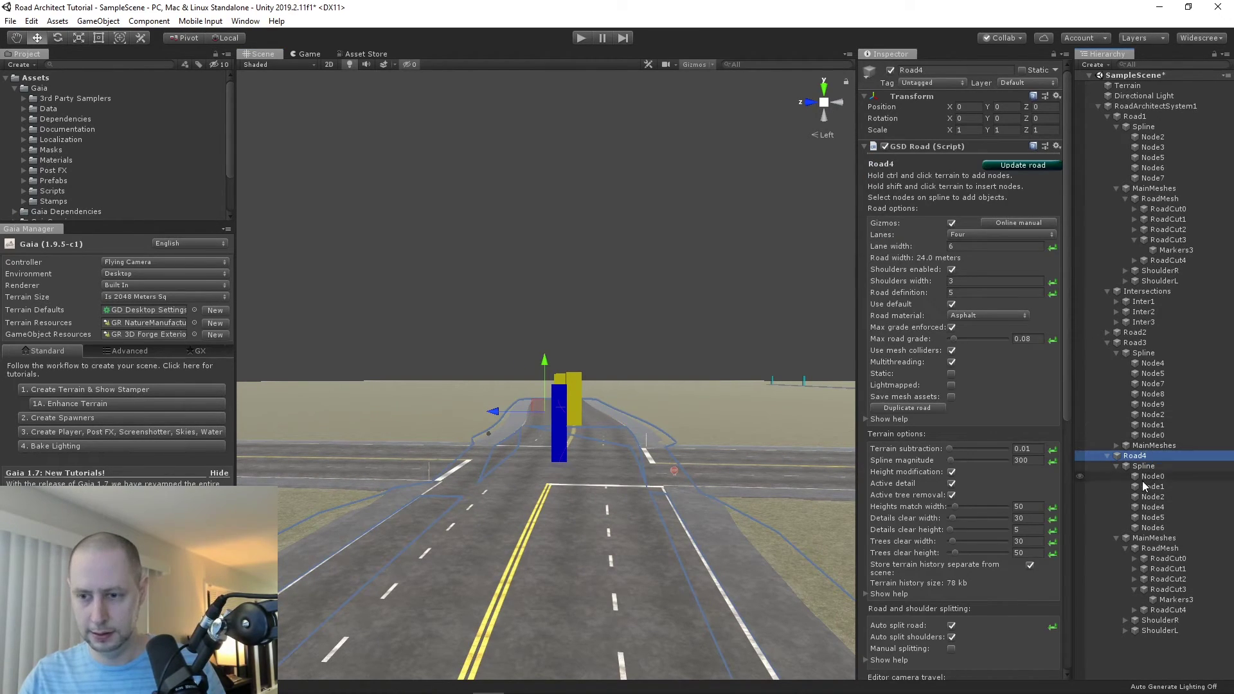
left_click(1152, 476)
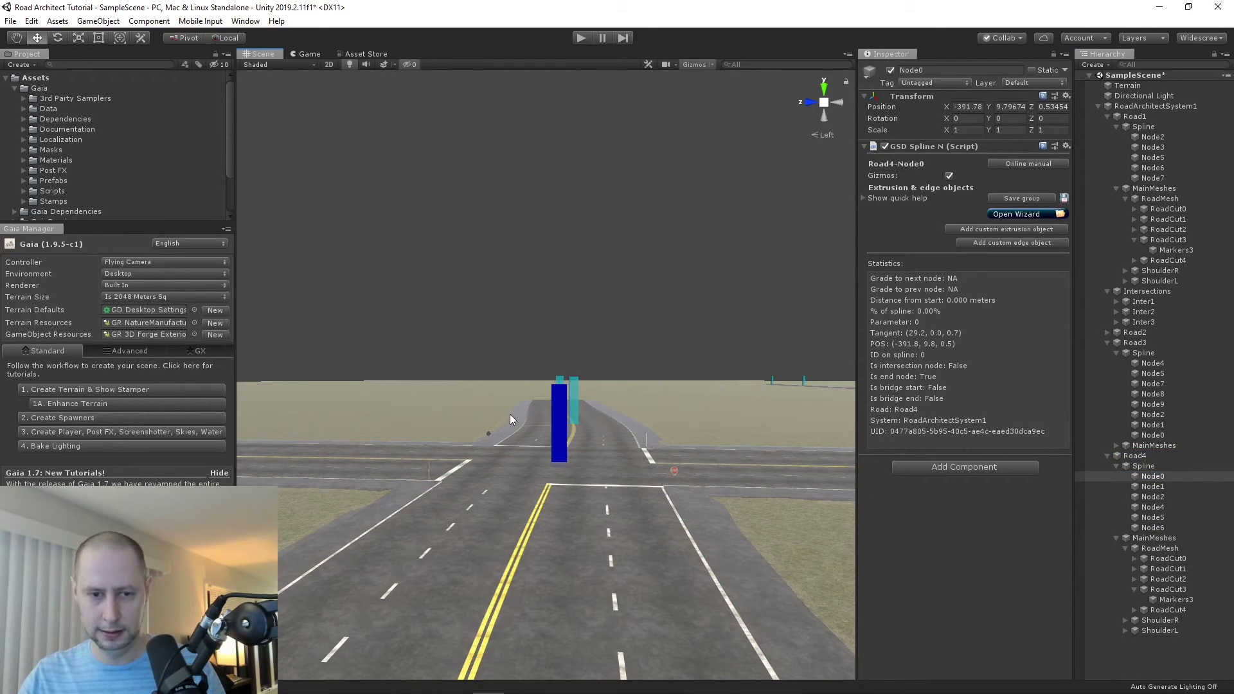
left_click(560, 438)
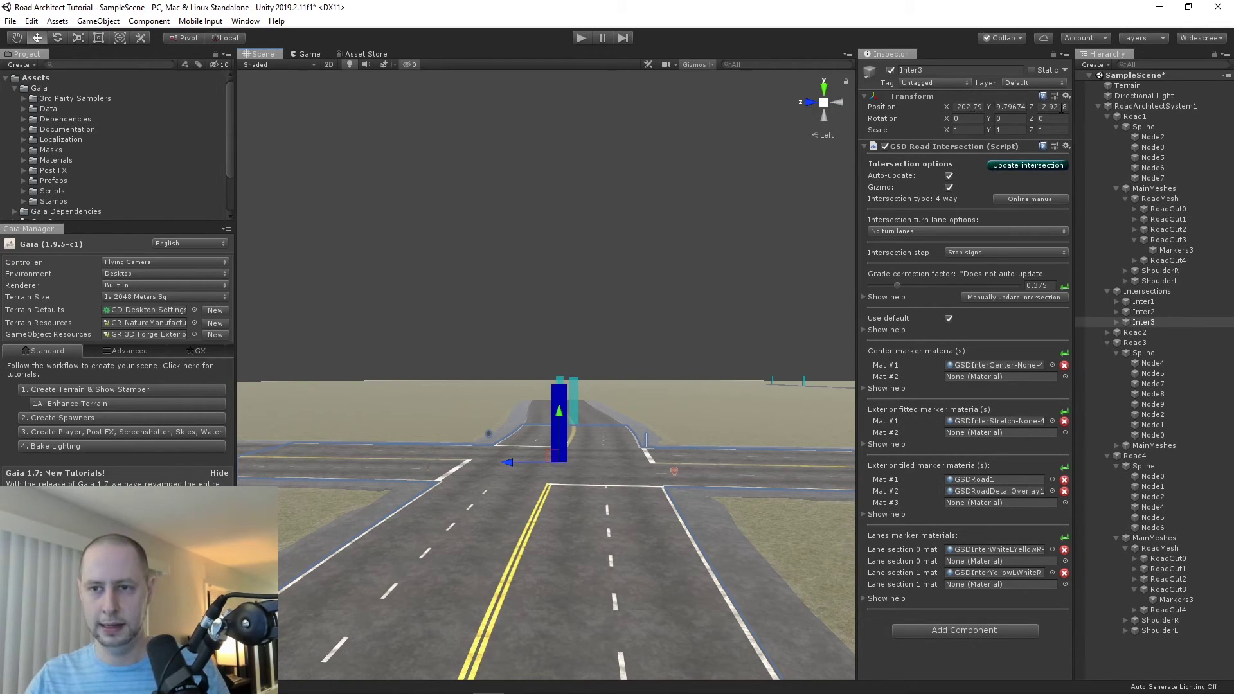
left_click(1062, 107)
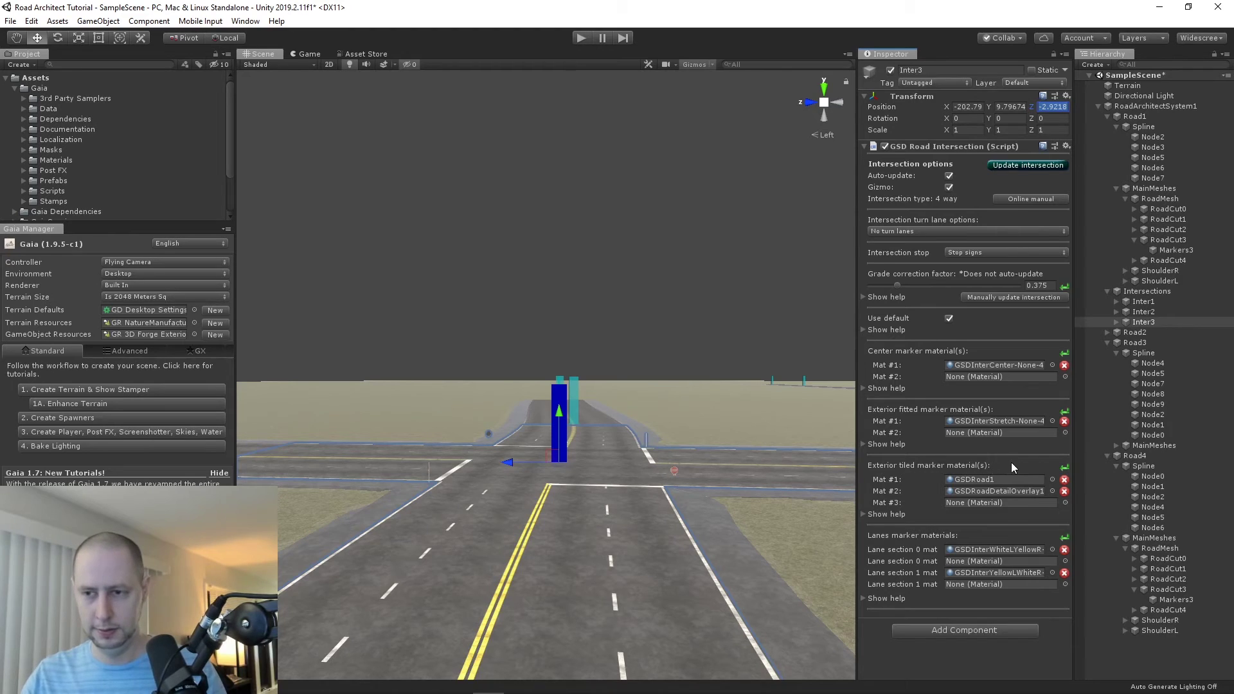
key("ctrl+z")
key("ctrl+z")
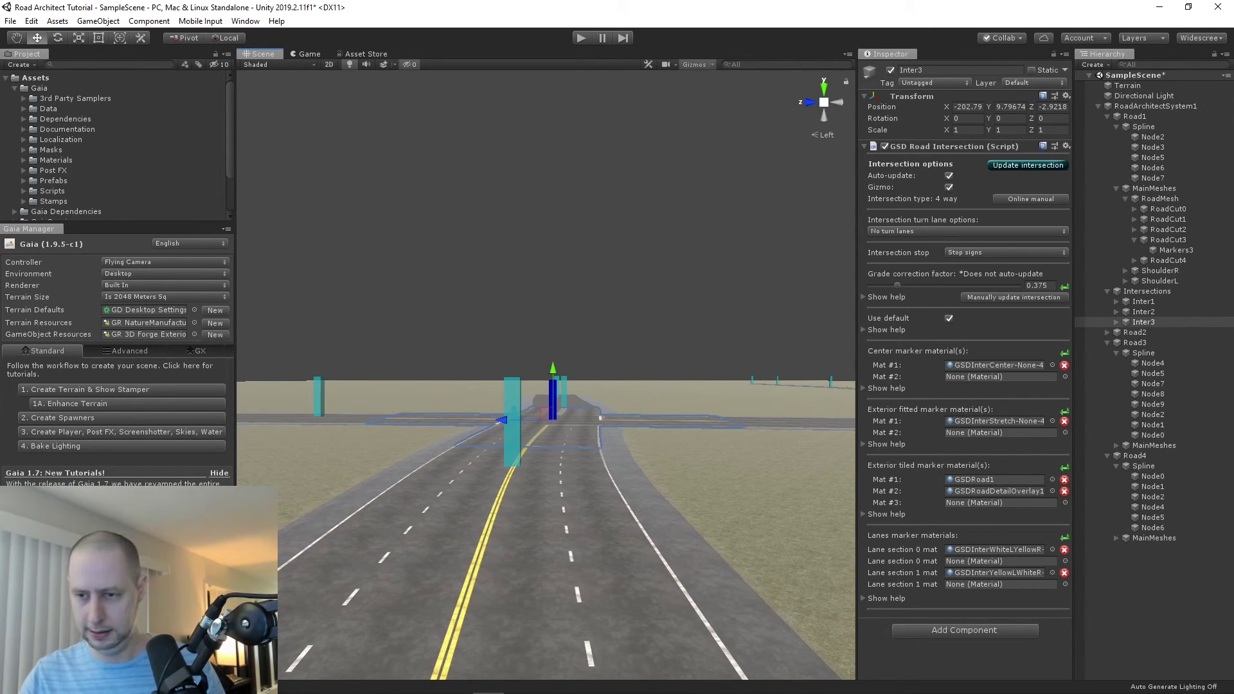
- Straighten Road4 by setting the Z position of all its listed nodes, Node0 to Node6, to -2.9218
left_click(1152, 527)
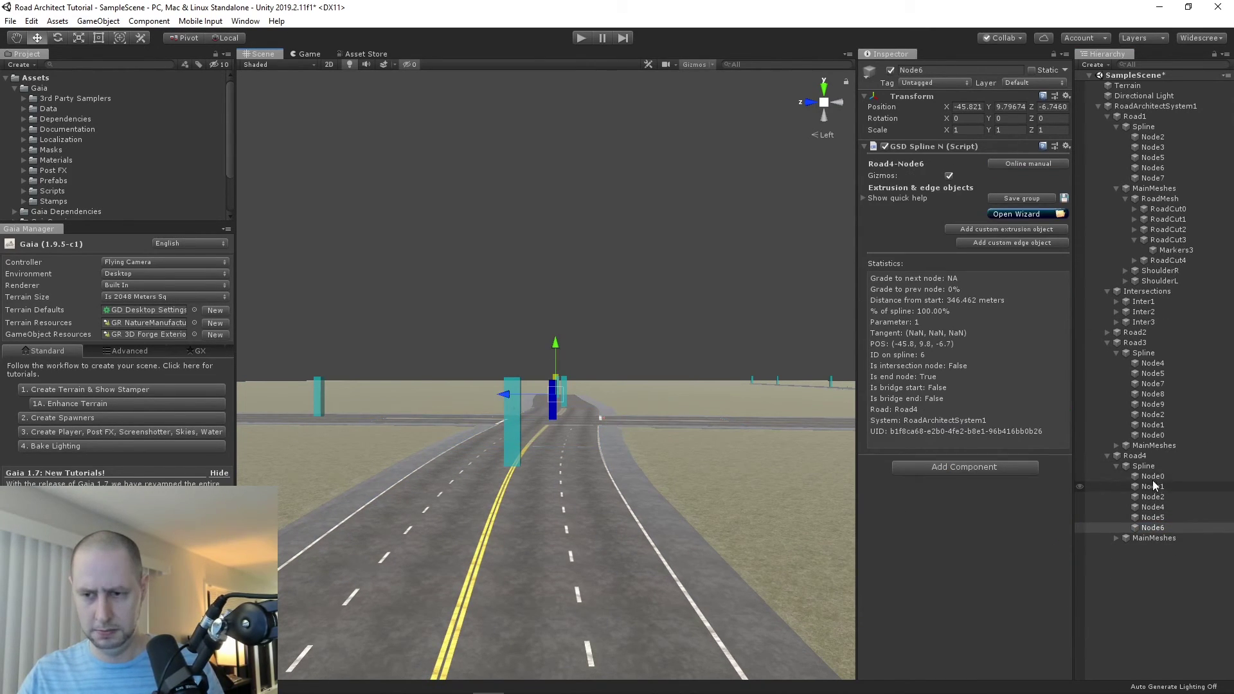
left_click(1152, 479, "shift")
scroll(583, 416, "up", 2)
scroll(583, 416, "down", 2)
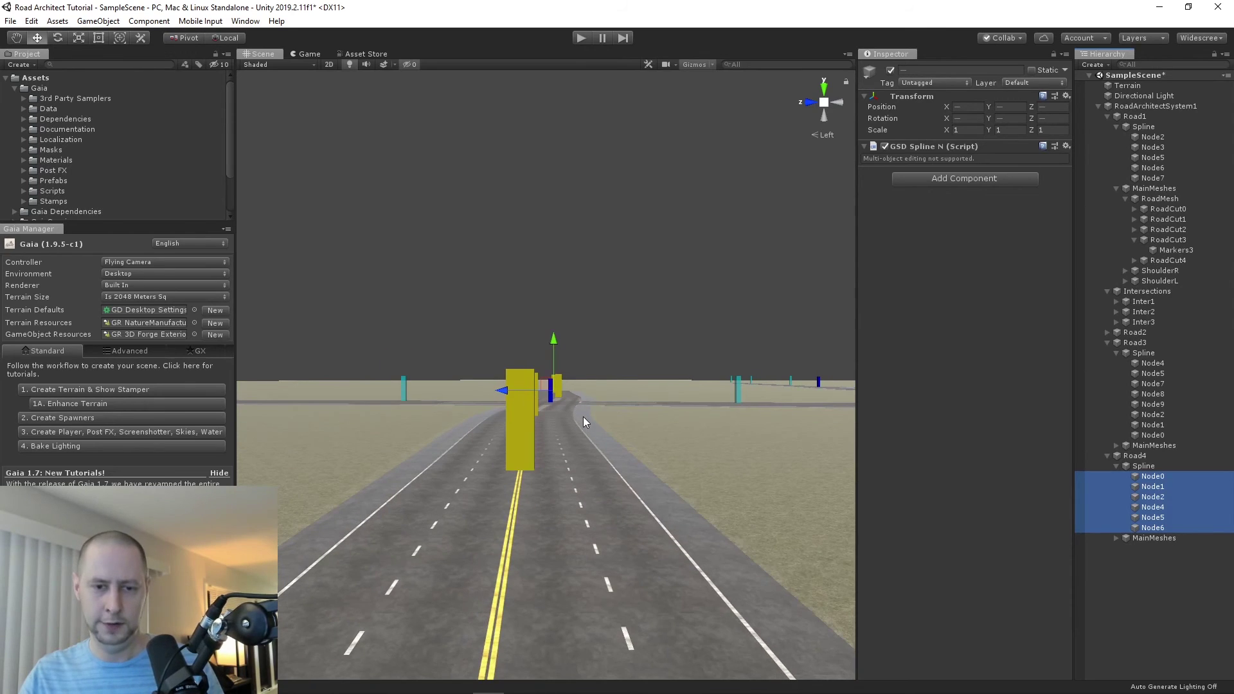
scroll(584, 417, "down", 3)
middle_click_drag(583, 417, 584, 453)
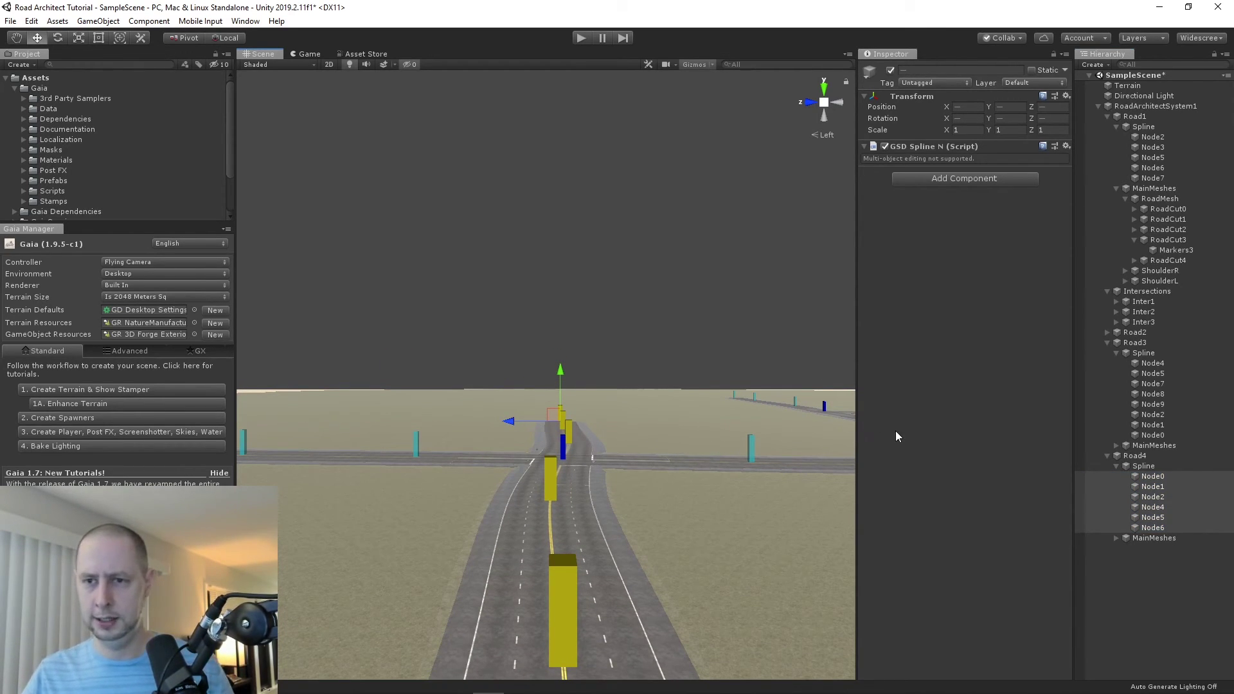
type("921814")
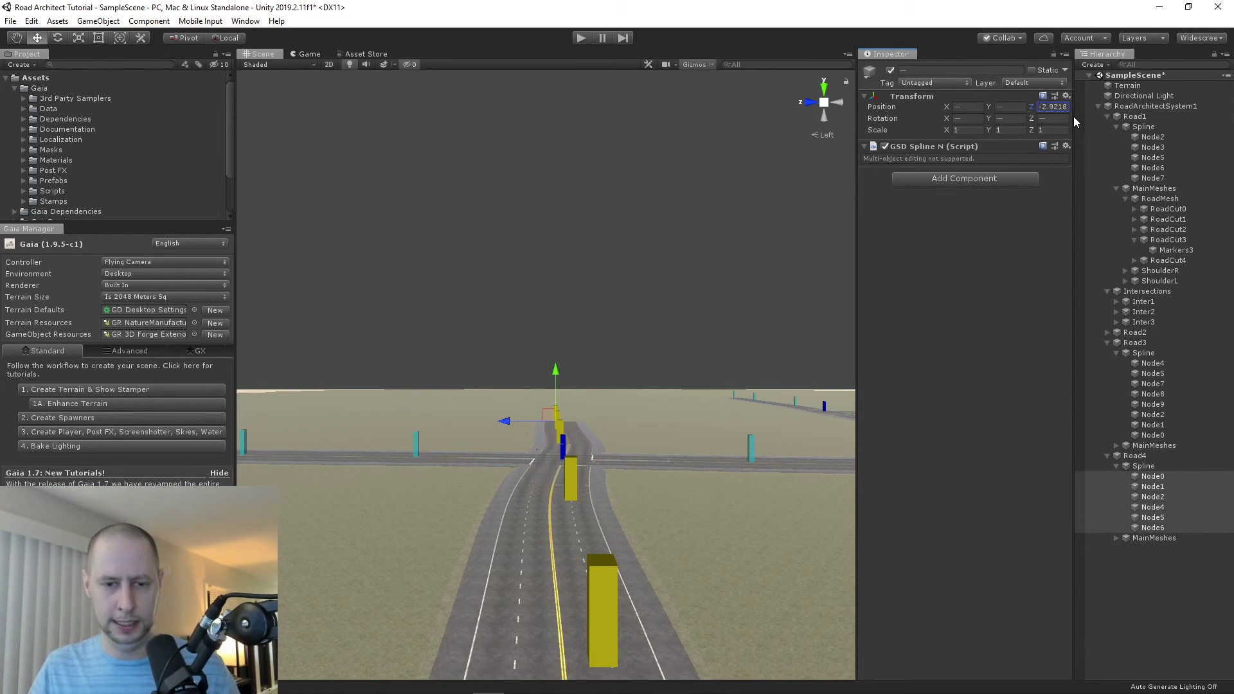
- Update all roads of RoadArchitectSystem1 to rebuild them with Road4's aligned nodes
scroll(621, 398, "down", 5)
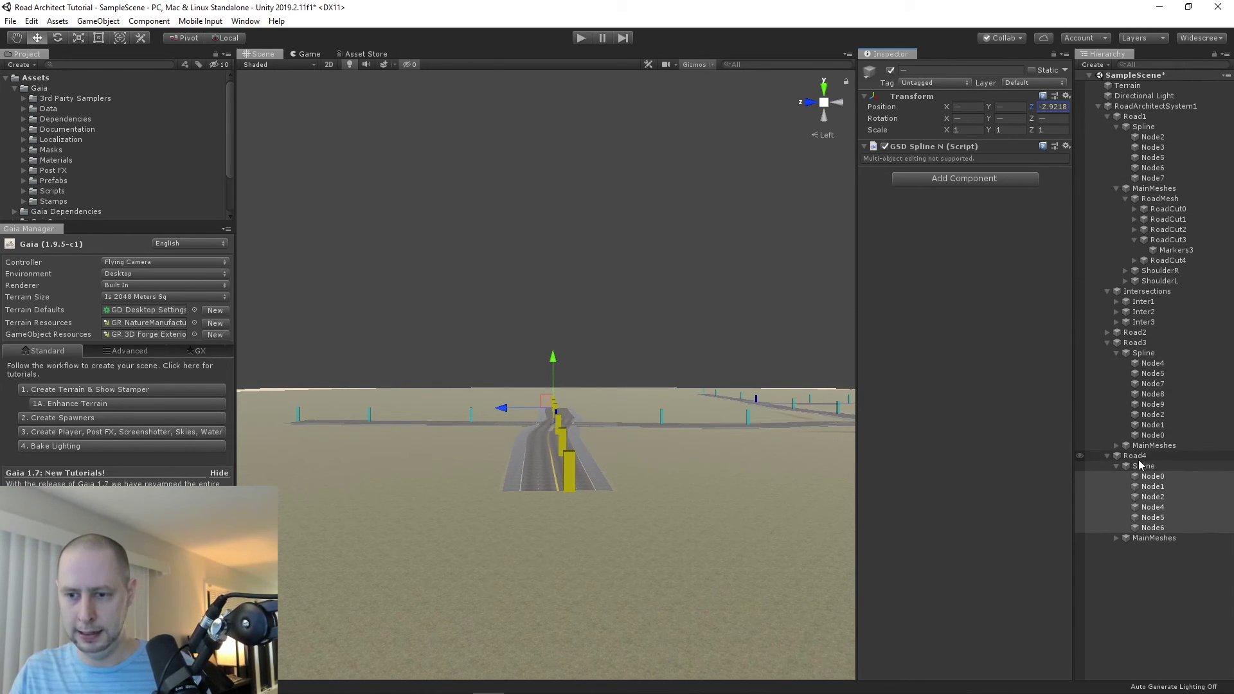
left_click(1143, 106)
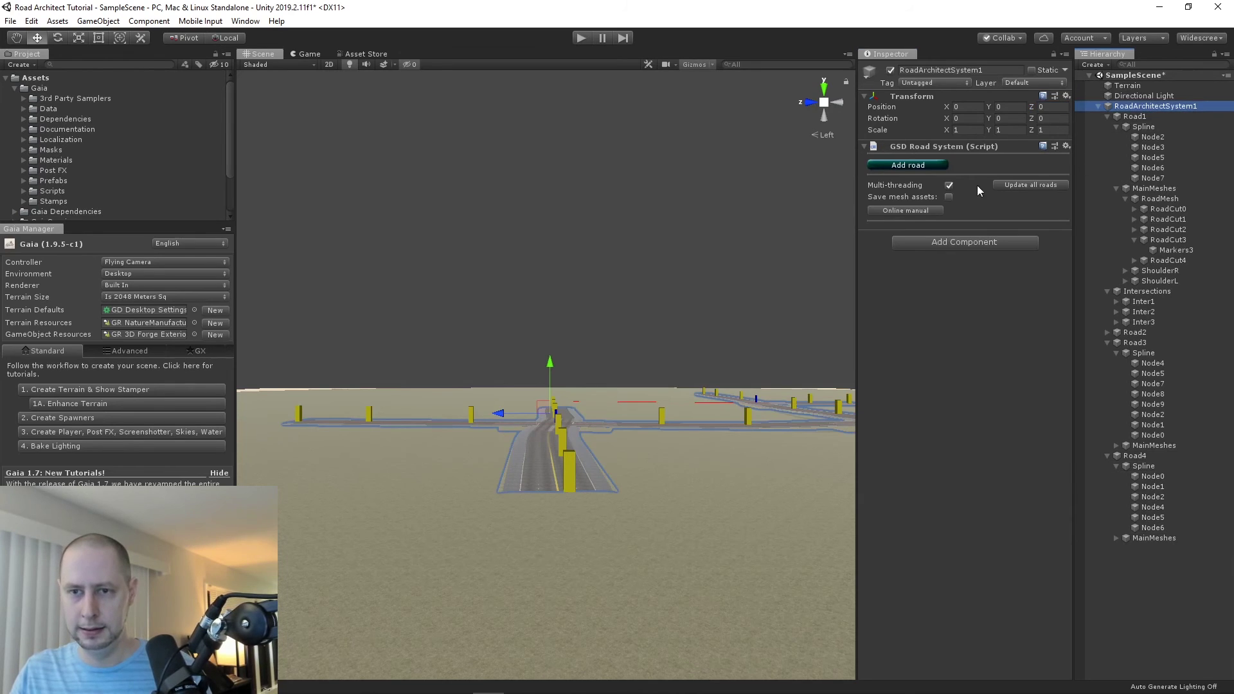
left_click(1036, 184)
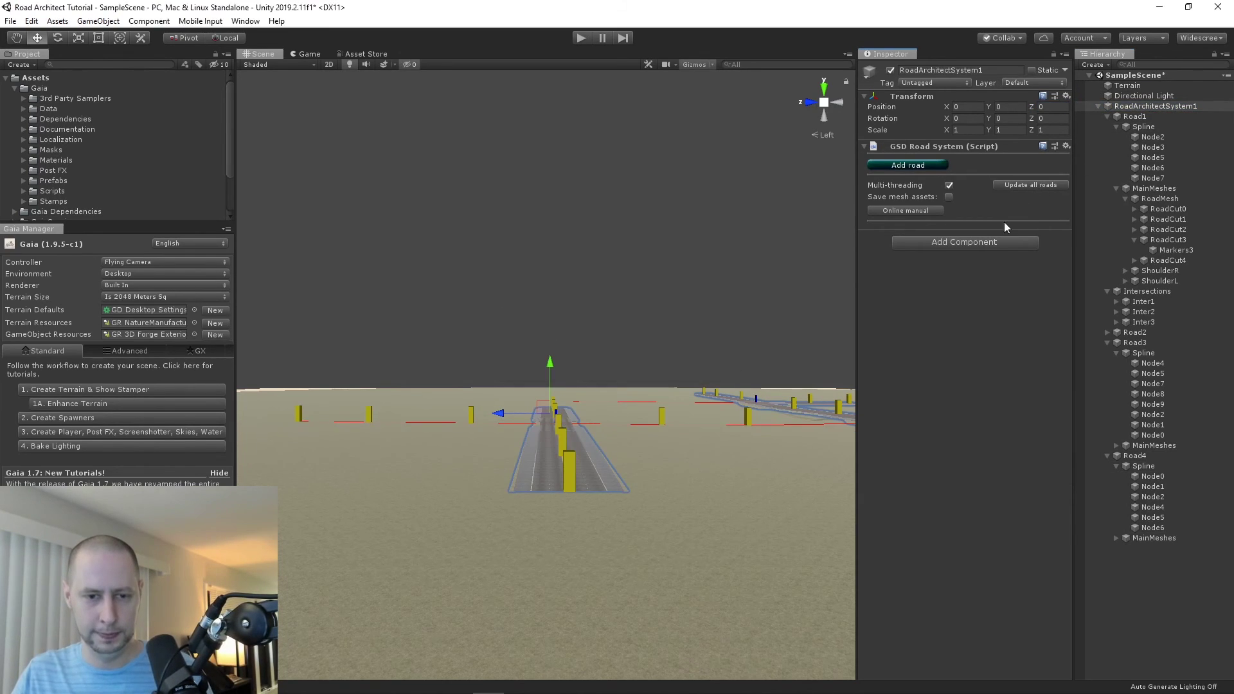
- Examine the straightened Road4, its crossing with Road3 and the rest of the road network
scroll(584, 491, "up", 5)
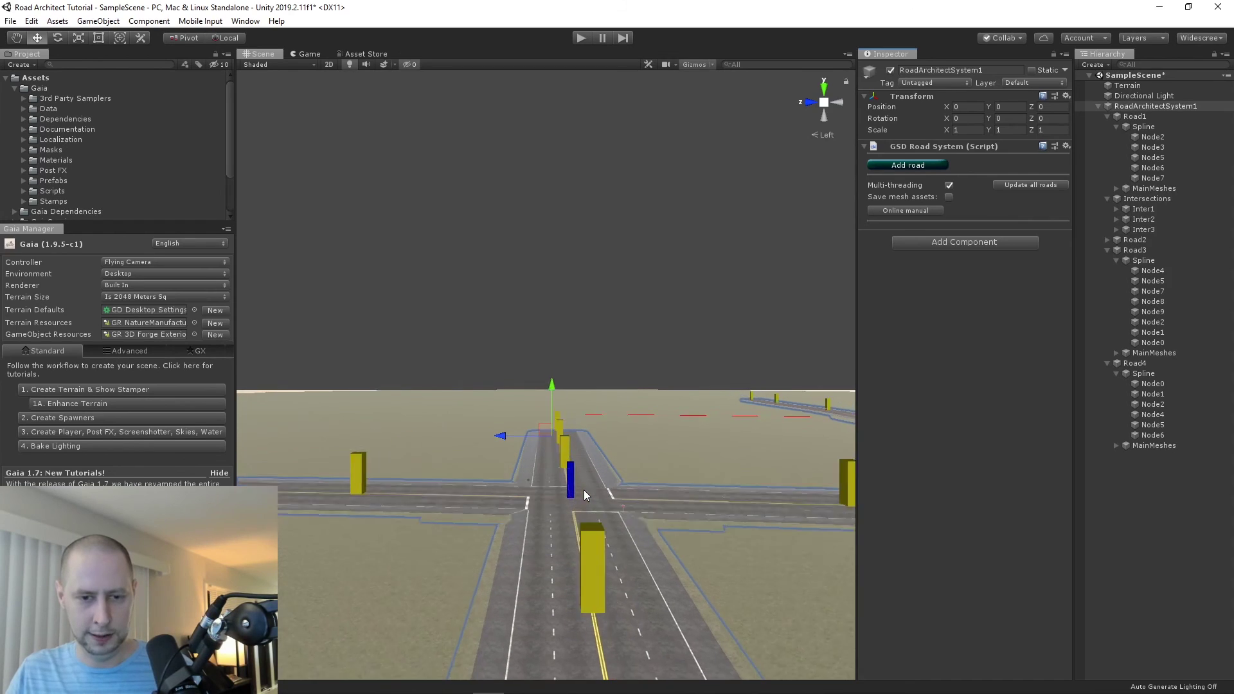
right_click_drag(584, 489, 977, 530)
scroll(425, 457, "down", 6)
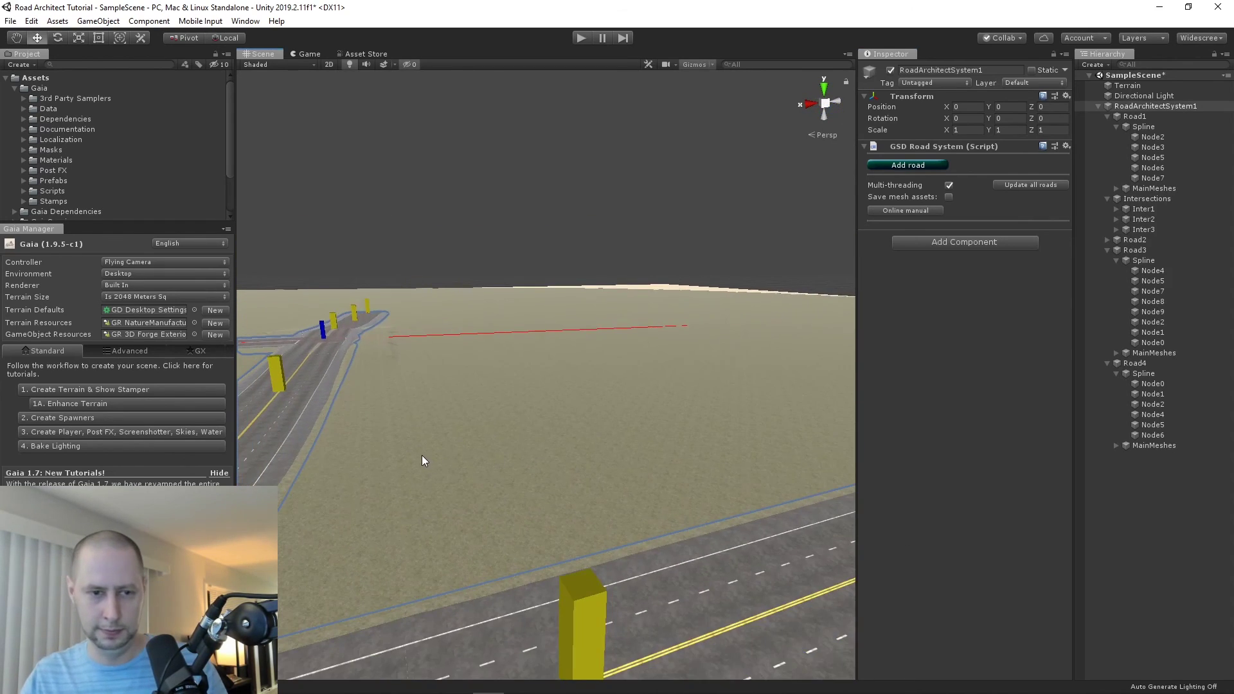
middle_click_drag(425, 457, 493, 355)
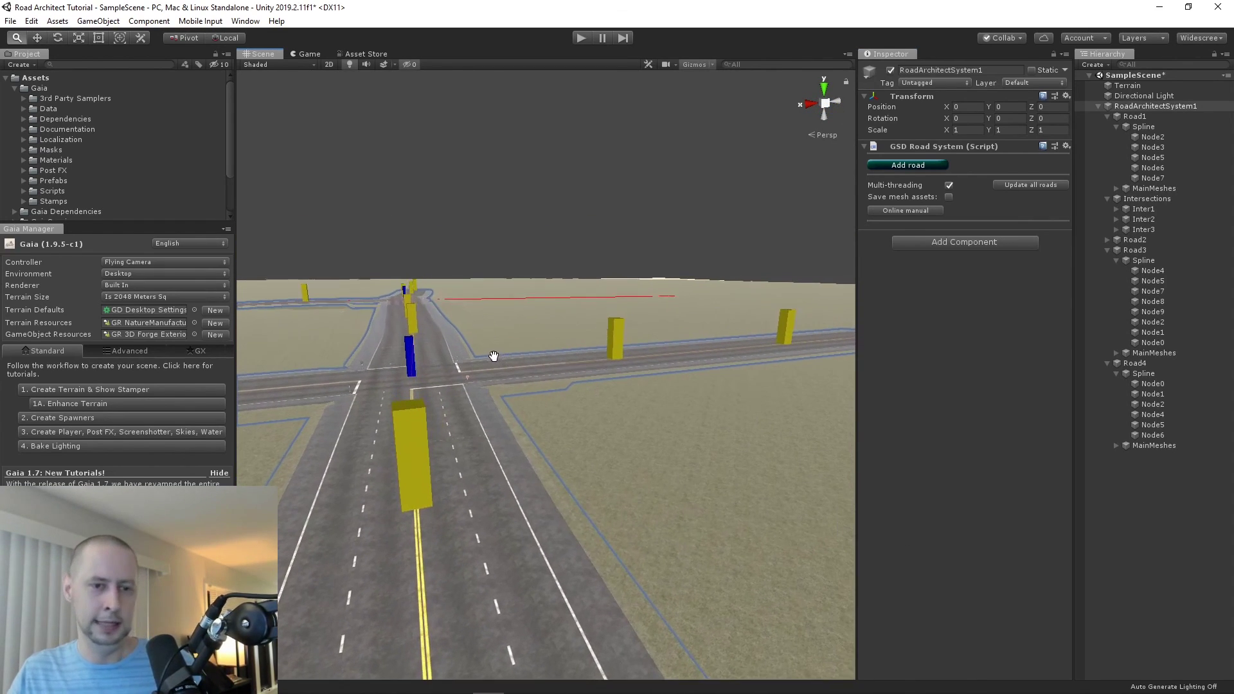
right_click_drag(515, 364, 460, 411)
right_click_drag(661, 317, 428, 346)
middle_click_drag(632, 301, 443, 379)
scroll(449, 367, "down", 6)
scroll(449, 369, "down", 4)
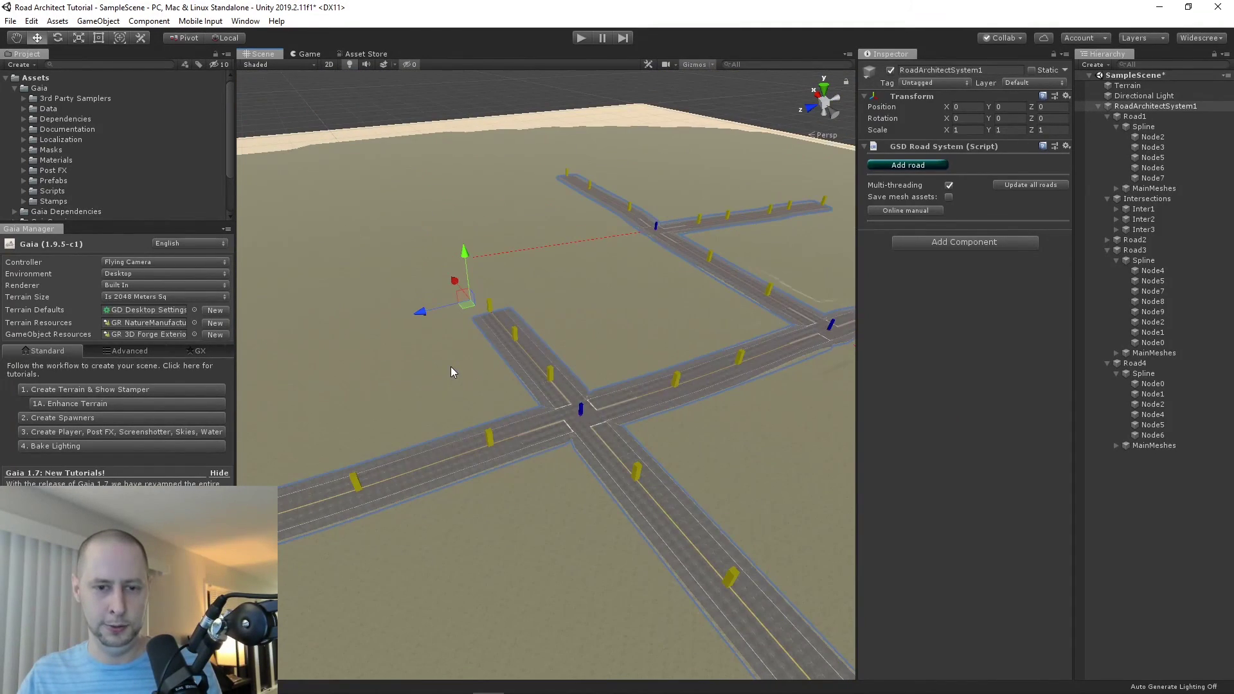